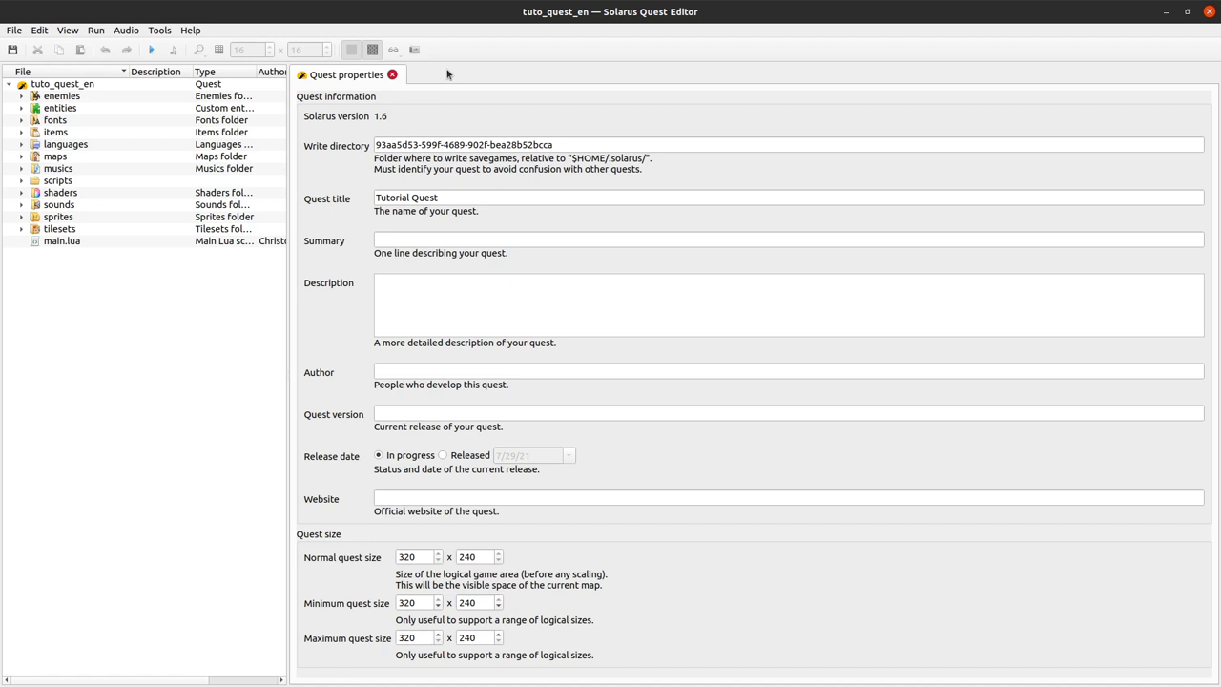
{"action": "left_click", "coordinate": [392, 74]}
{"action": "left_click", "coordinate": [16, 30]}
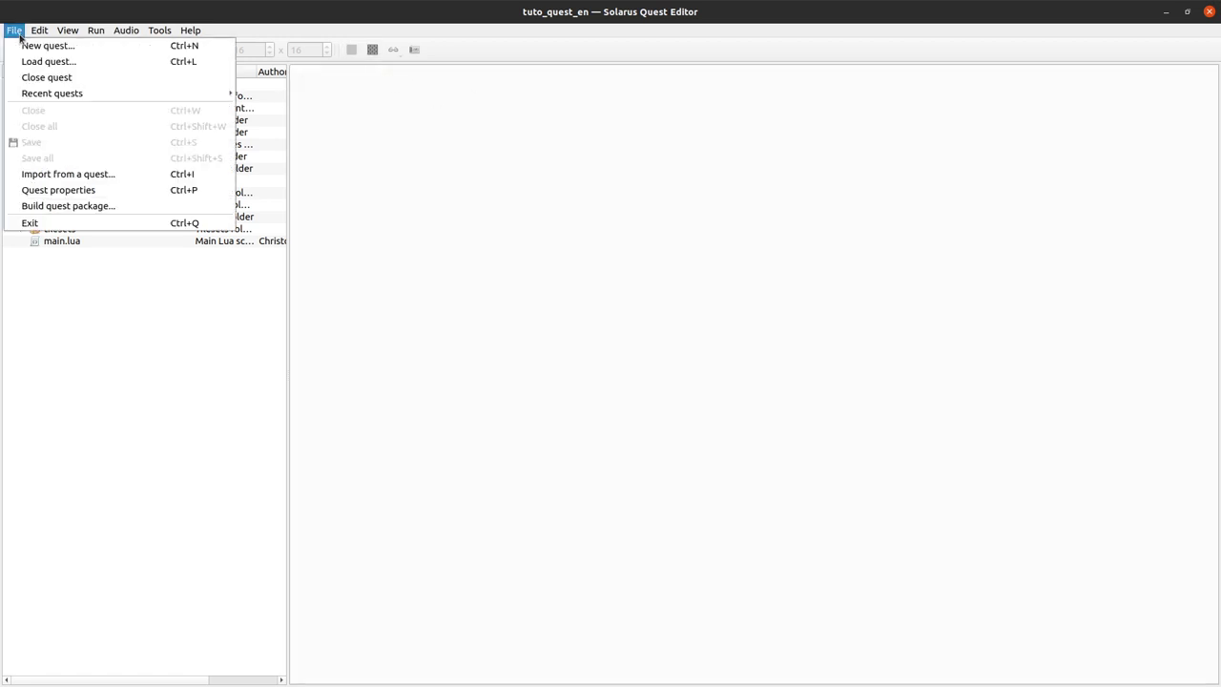
{"action": "left_click", "coordinate": [133, 187]}
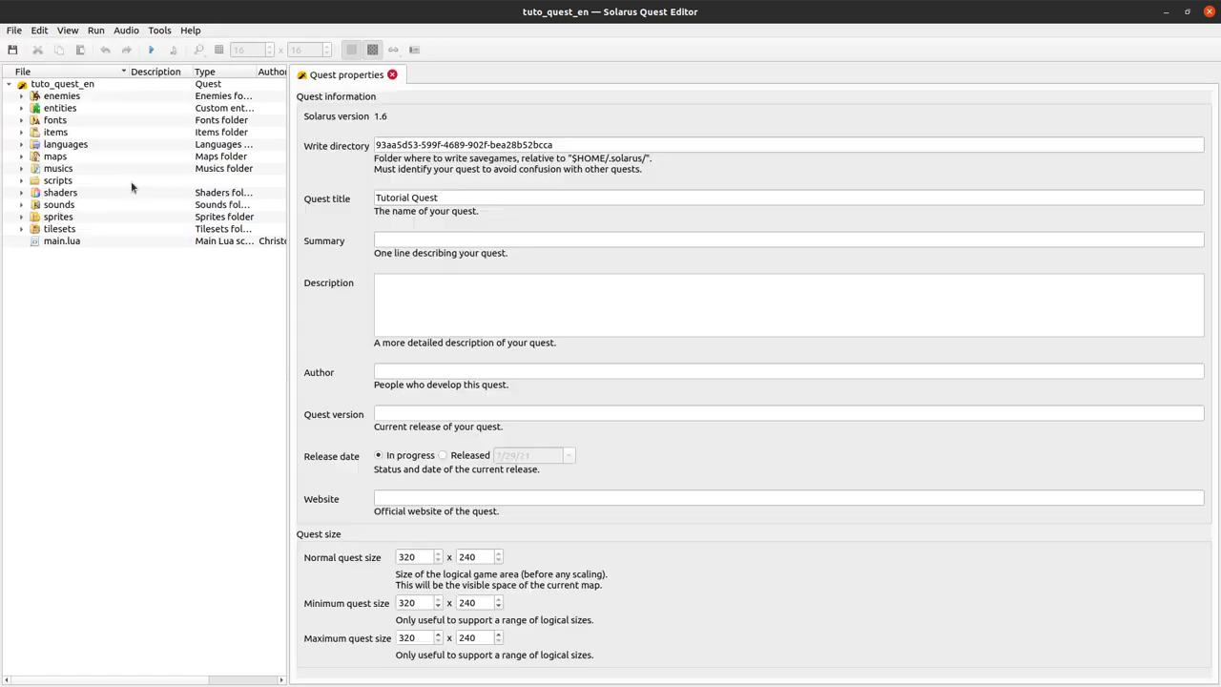
{"action": "left_click", "coordinate": [15, 31]}
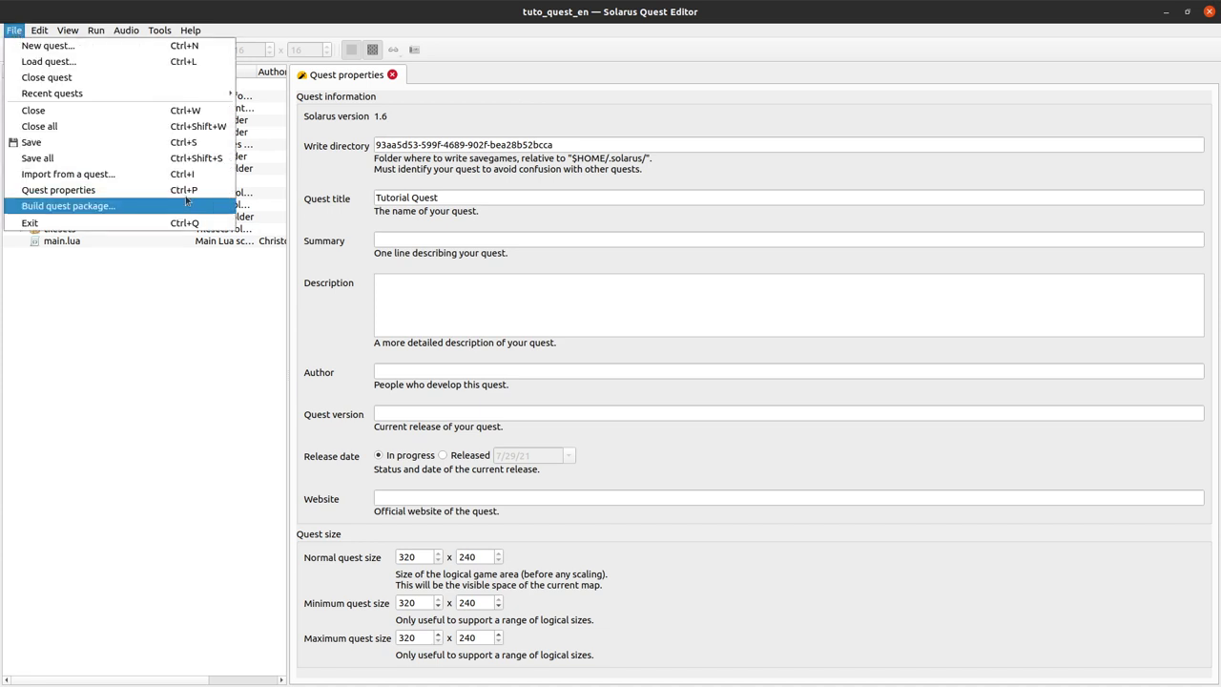
{"action": "key", "text": "Escape"}
{"action": "right_click", "coordinate": [61, 85]}
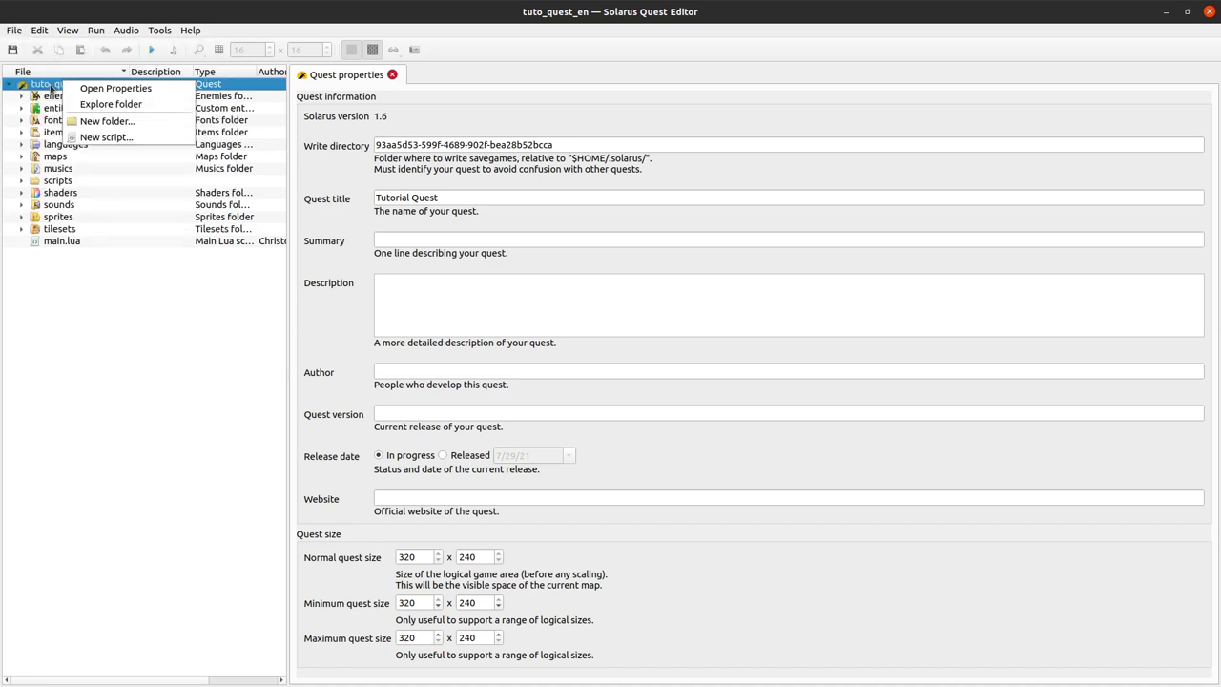
{"action": "left_click", "coordinate": [51, 85]}
{"action": "right_click", "coordinate": [95, 88]}
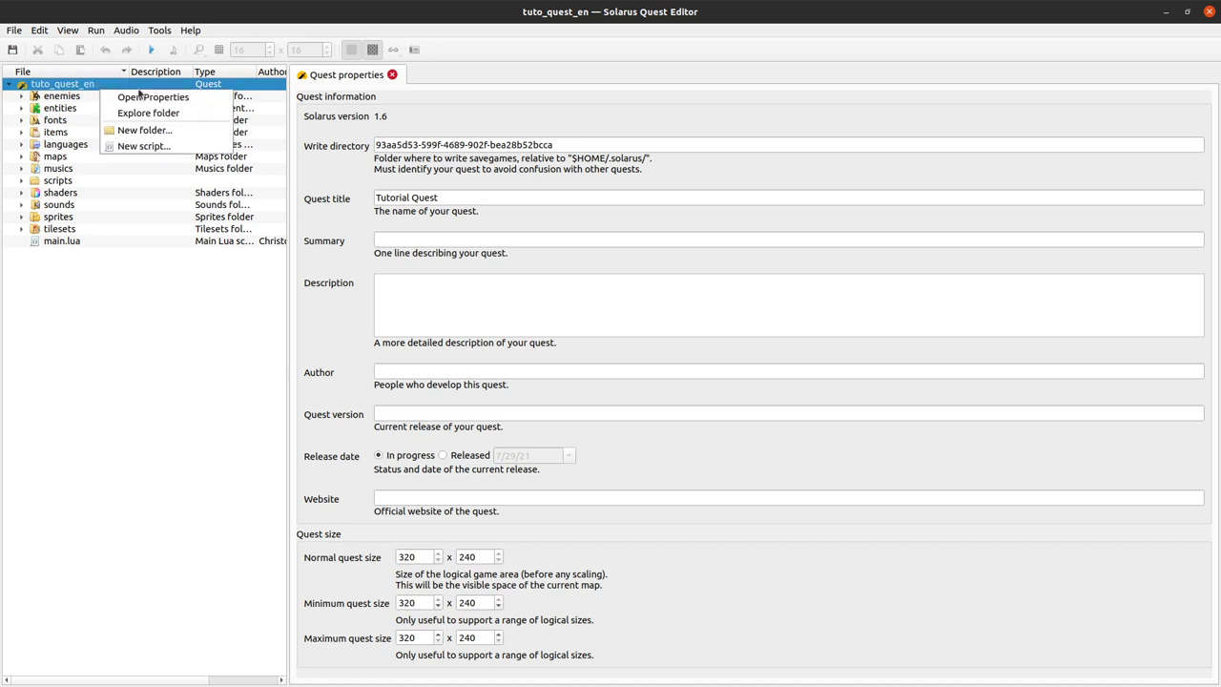
{"action": "left_click", "coordinate": [190, 98]}
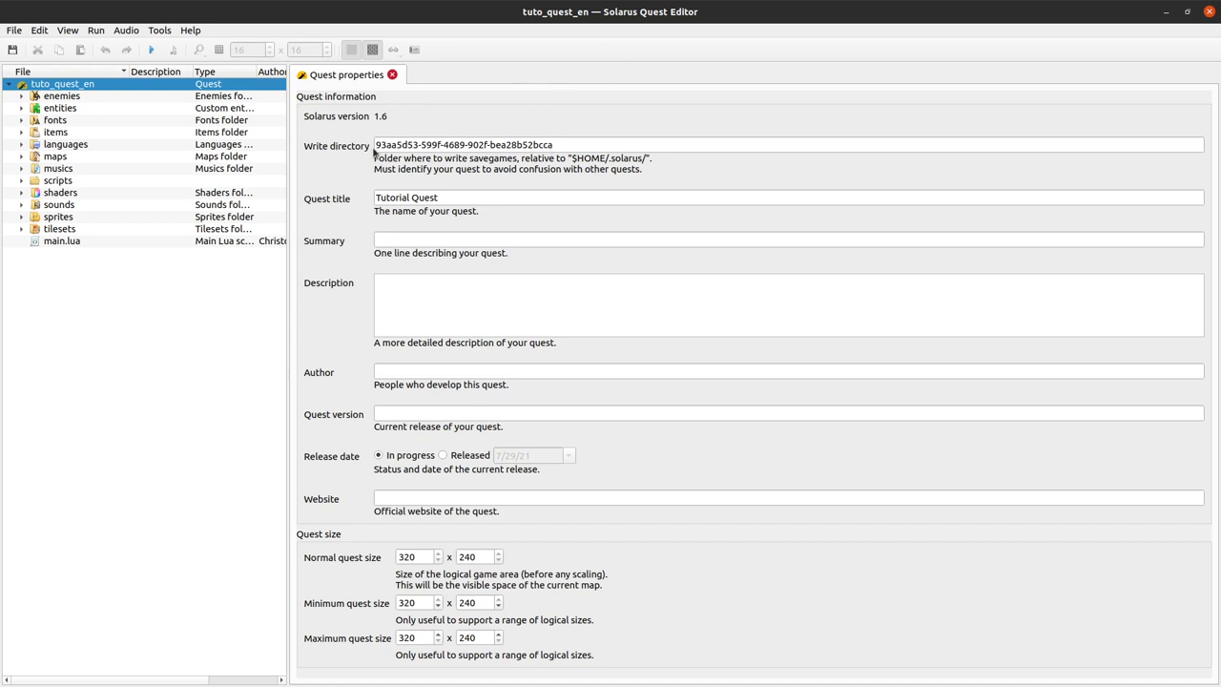
{"action": "left_click", "coordinate": [378, 144]}
{"action": "key", "text": "ctrl+a"}
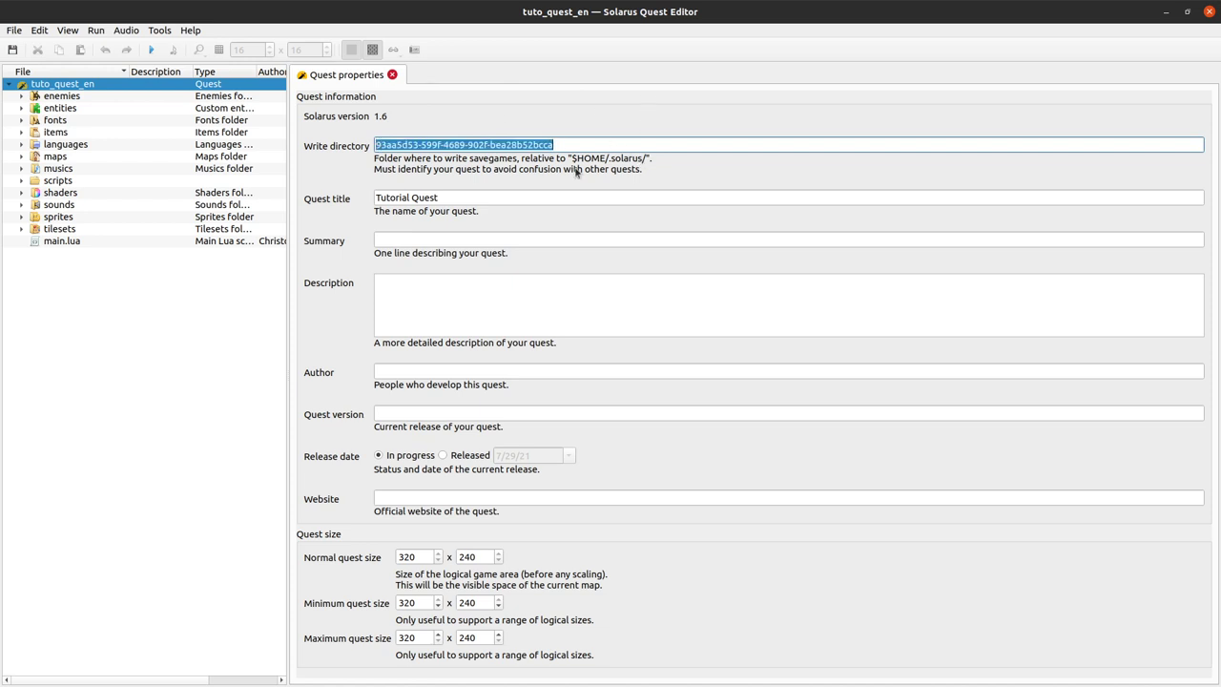
{"action": "key", "text": "End"}
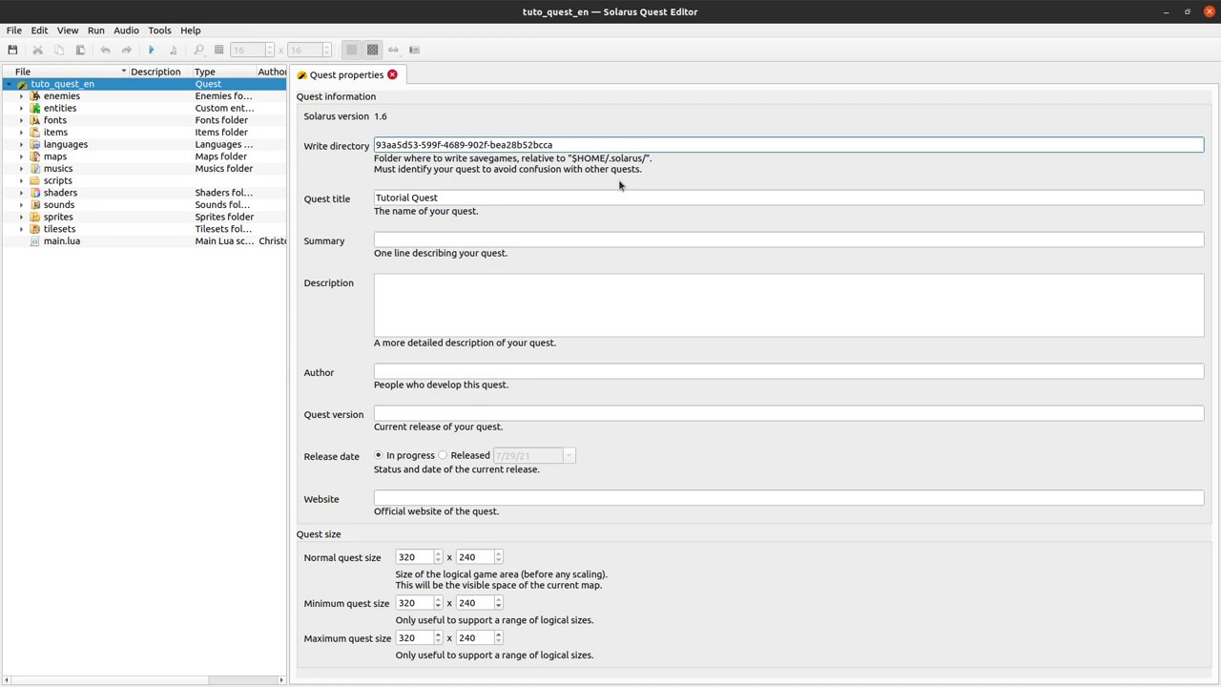
{"action": "triple_click", "coordinate": [583, 142]}
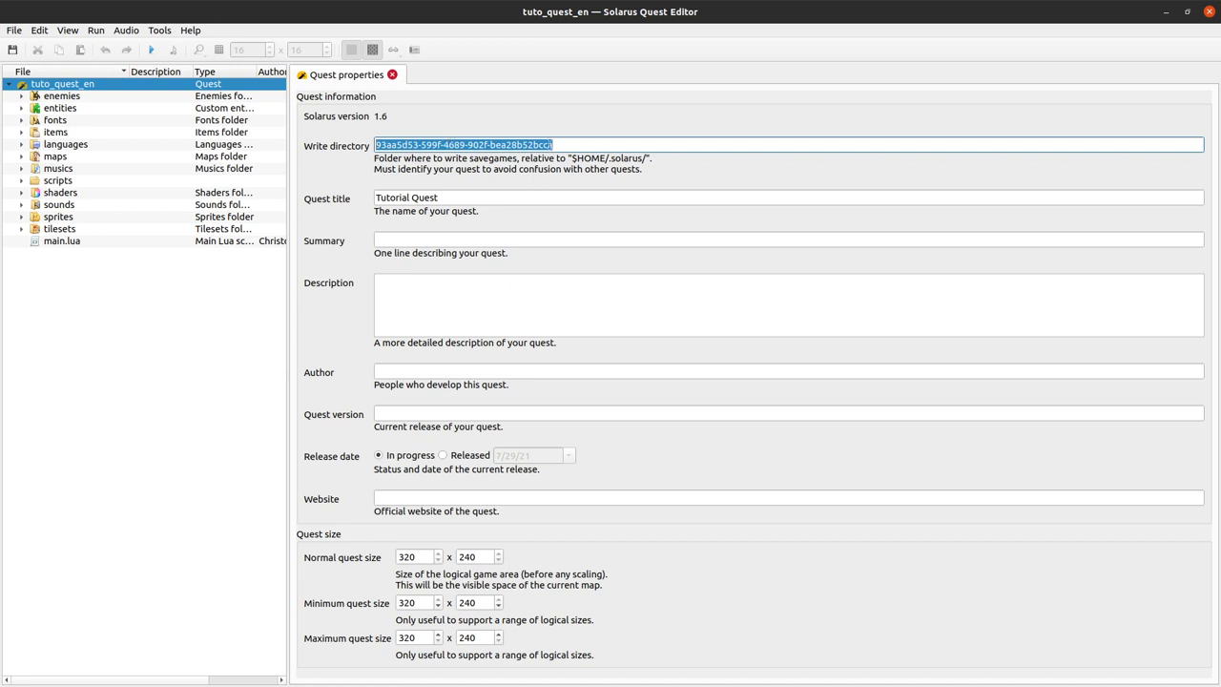
{"action": "left_click", "coordinate": [564, 143]}
{"action": "key", "text": "ctrl+a"}
{"action": "key", "text": "Home"}
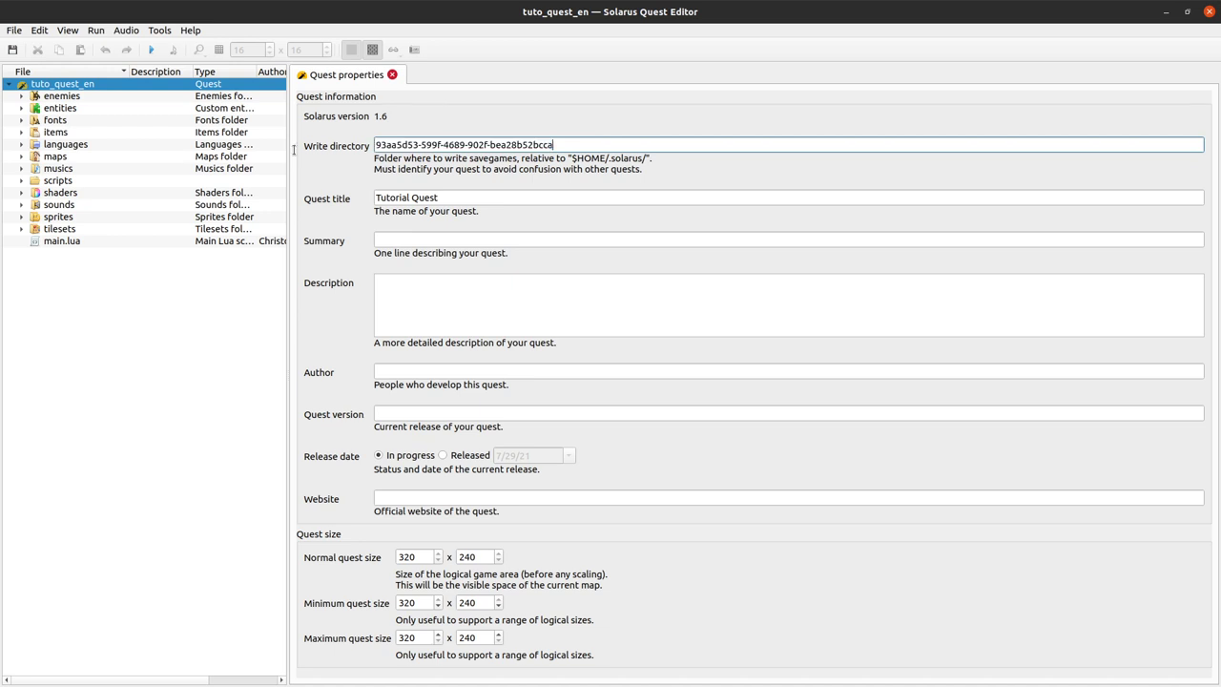
{"action": "key", "text": "ctrl+a"}
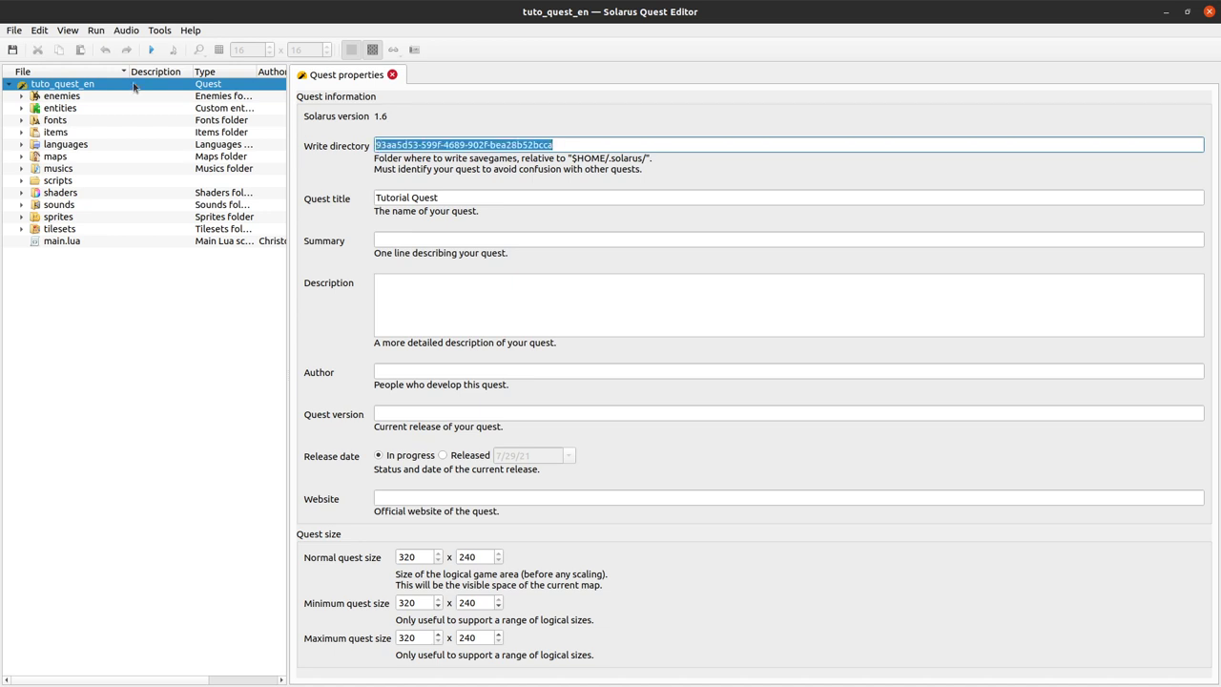
{"action": "left_click", "coordinate": [14, 30]}
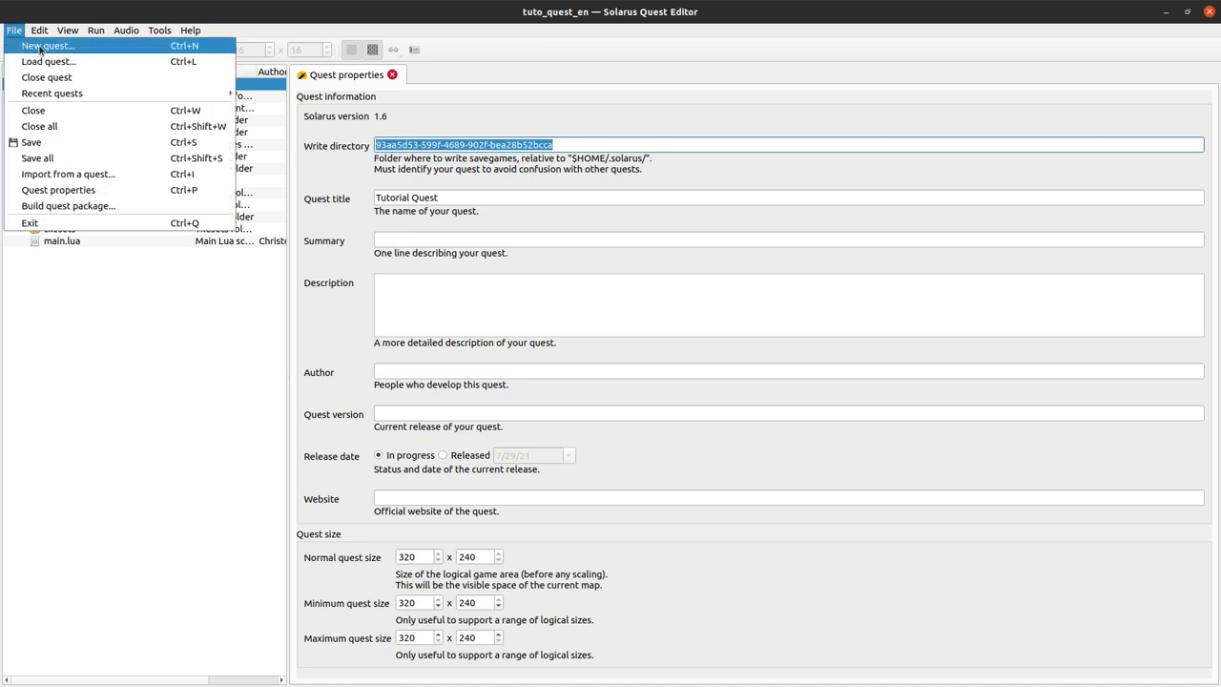
{"action": "left_click", "coordinate": [544, 141]}
{"action": "left_click", "coordinate": [553, 144]}
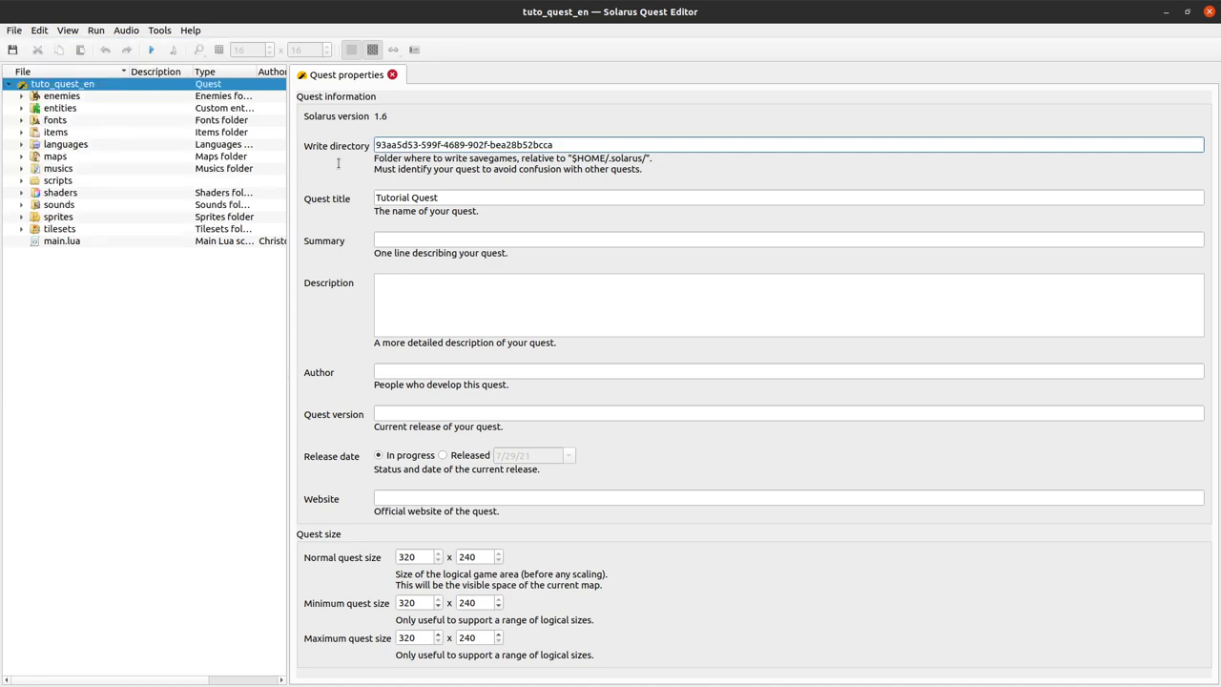
{"action": "key", "text": "ctrl+a"}
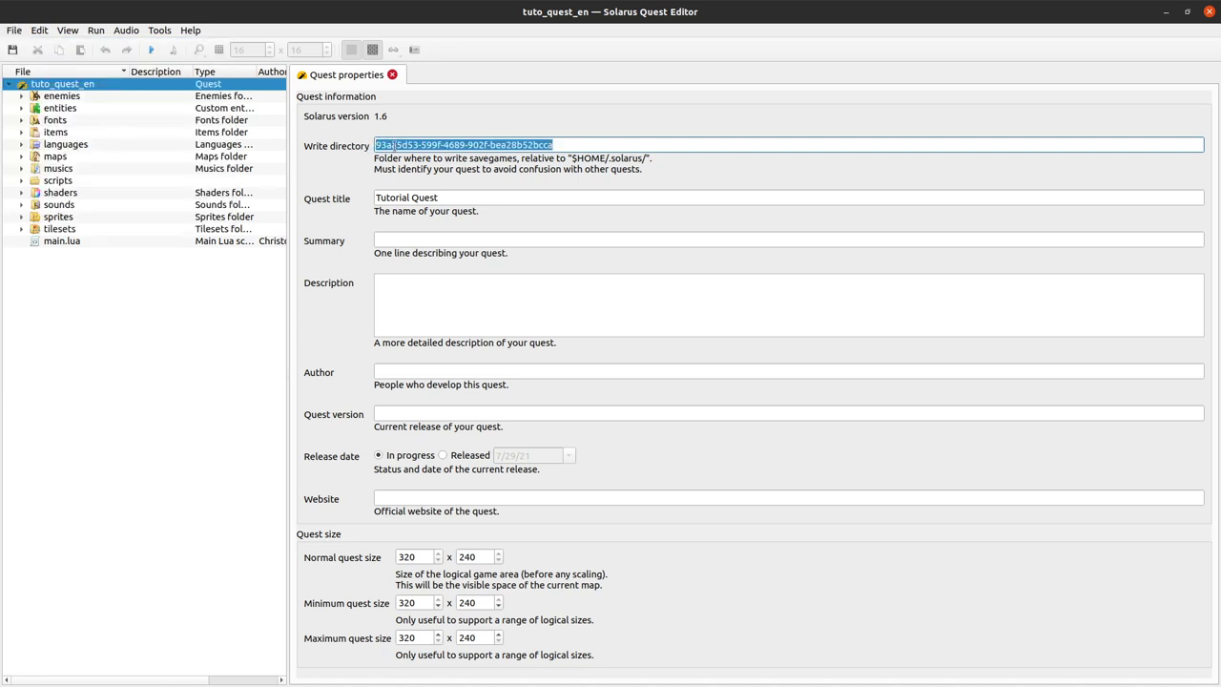
{"action": "left_click", "coordinate": [604, 145]}
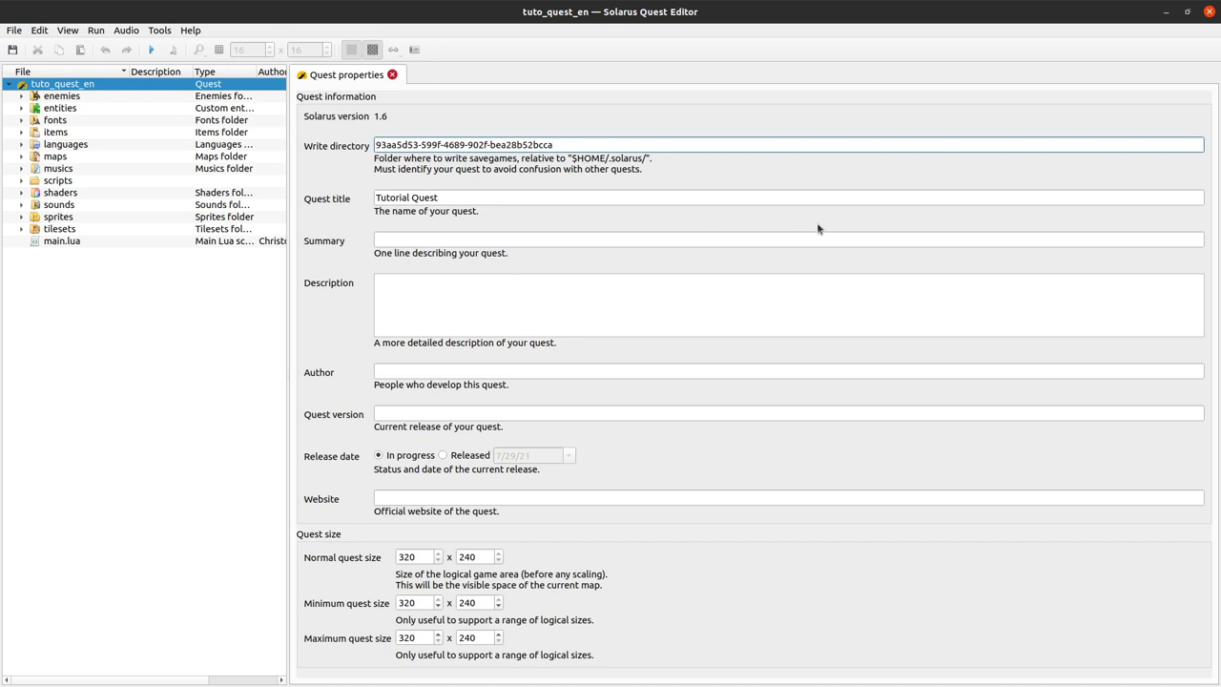
{"action": "triple_click", "coordinate": [552, 144]}
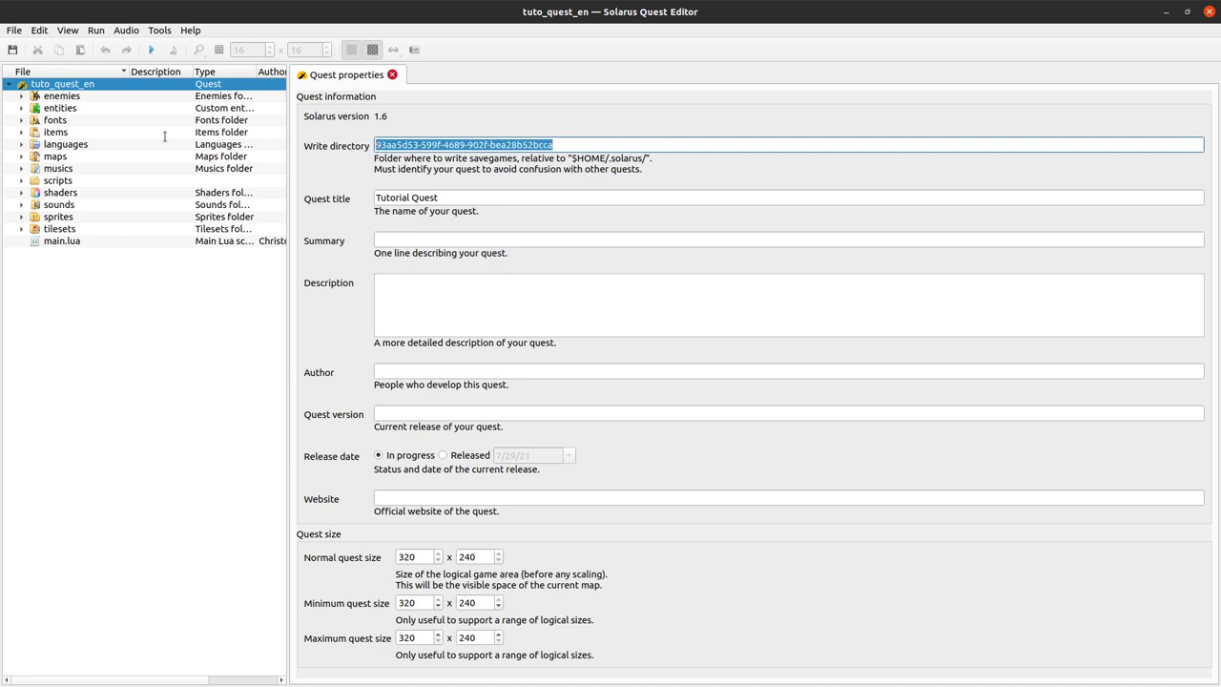
{"action": "key", "text": "End"}
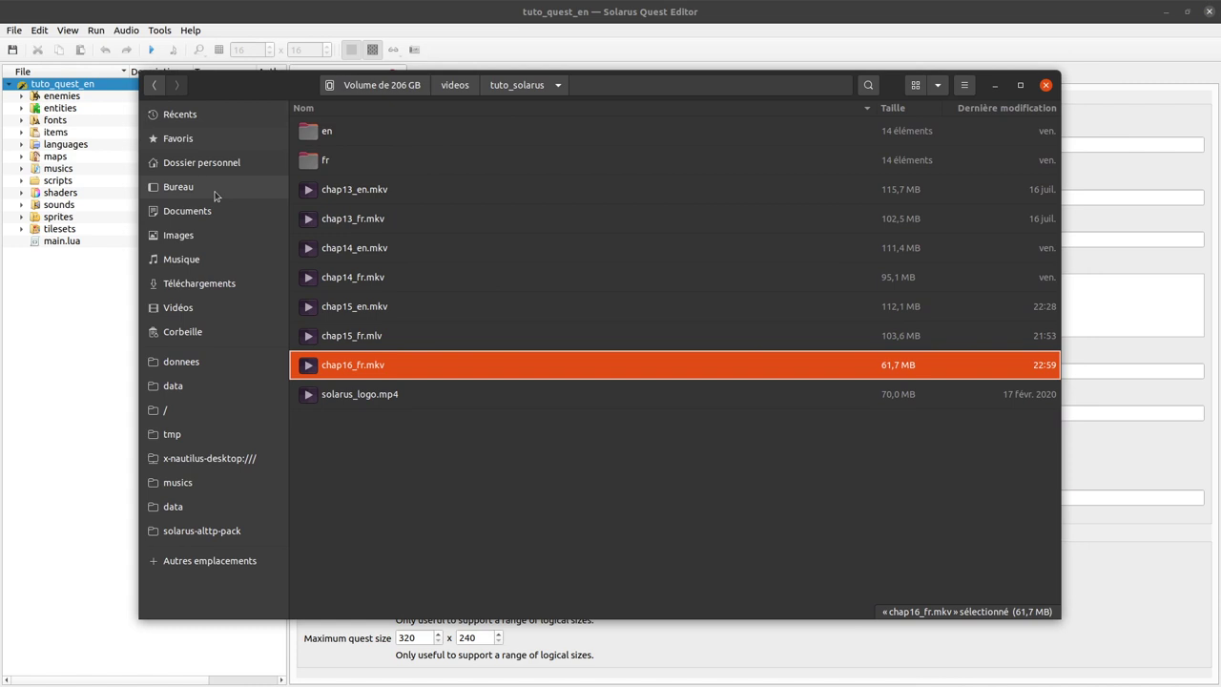
Go to the home folder in Files and open the hidden .solarus folder.
{"action": "left_click", "coordinate": [201, 163]}
{"action": "scroll", "coordinate": [540, 321], "scroll_direction": "down", "scroll_amount": 5}
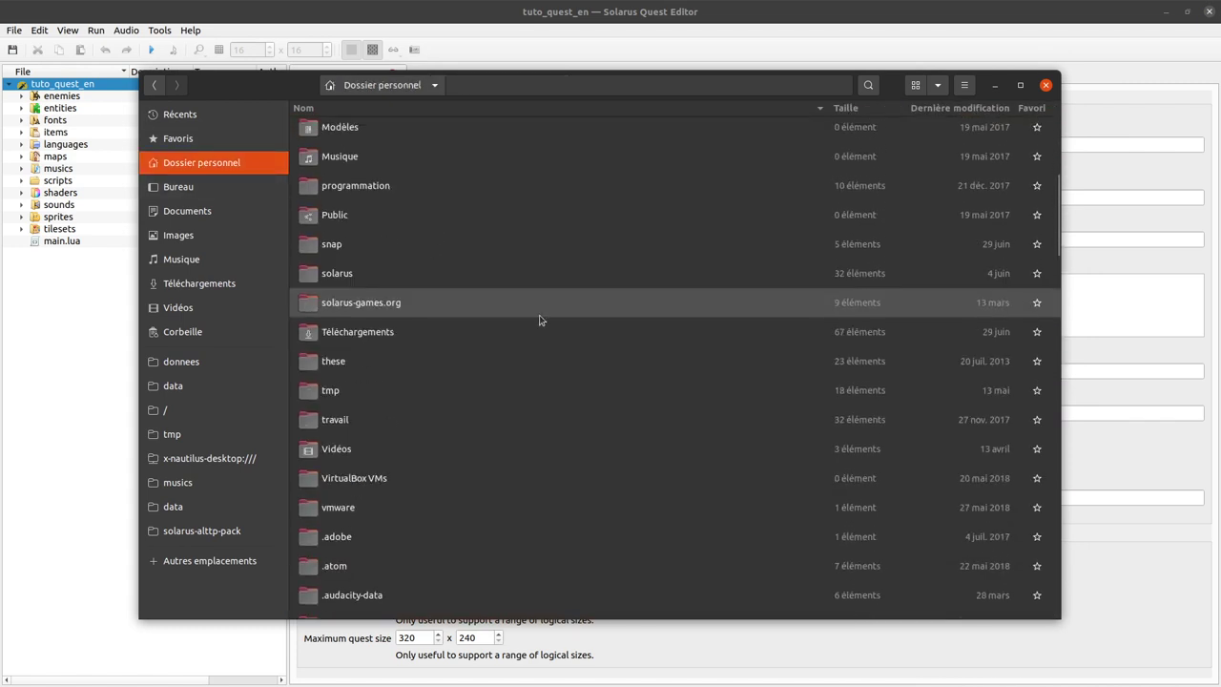
{"action": "scroll", "coordinate": [540, 321], "scroll_direction": "down", "scroll_amount": 15}
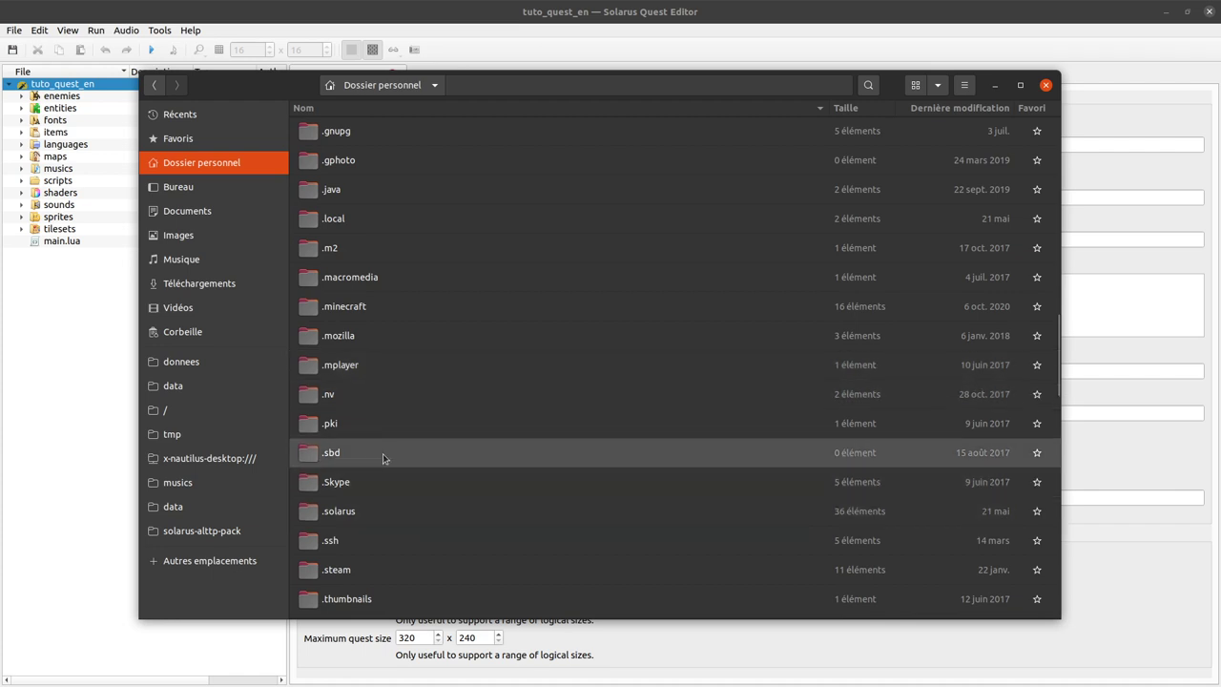
{"action": "left_click", "coordinate": [380, 511]}
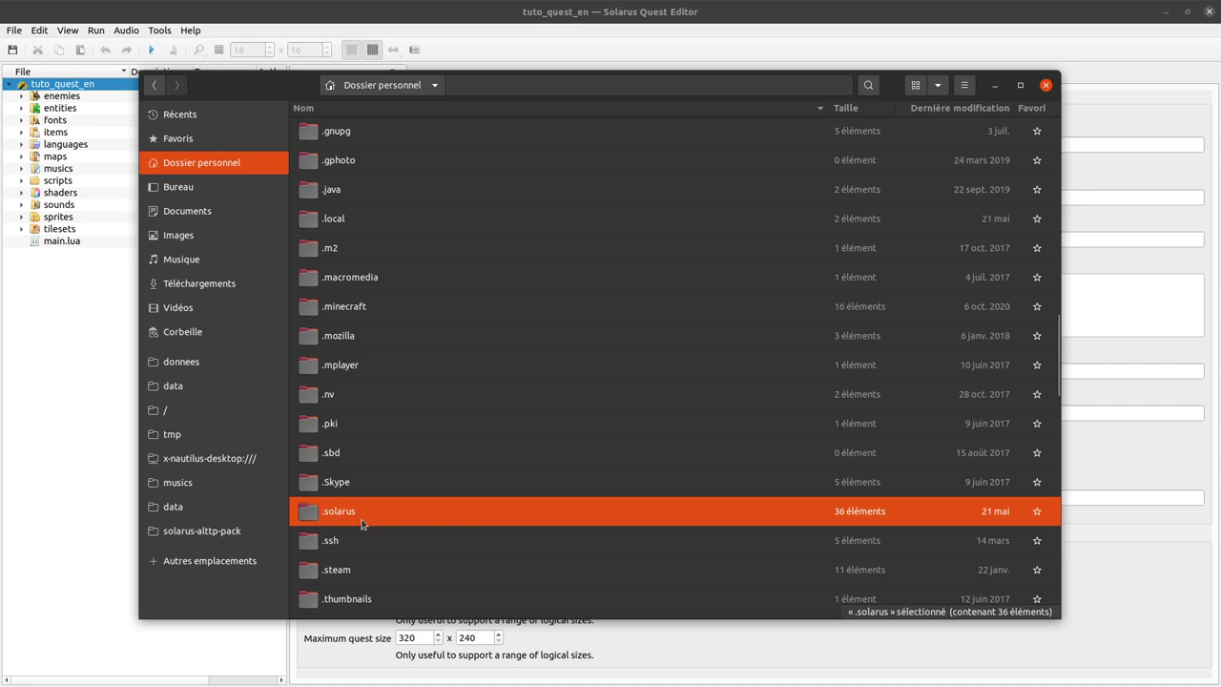
{"action": "double_click", "coordinate": [351, 512]}
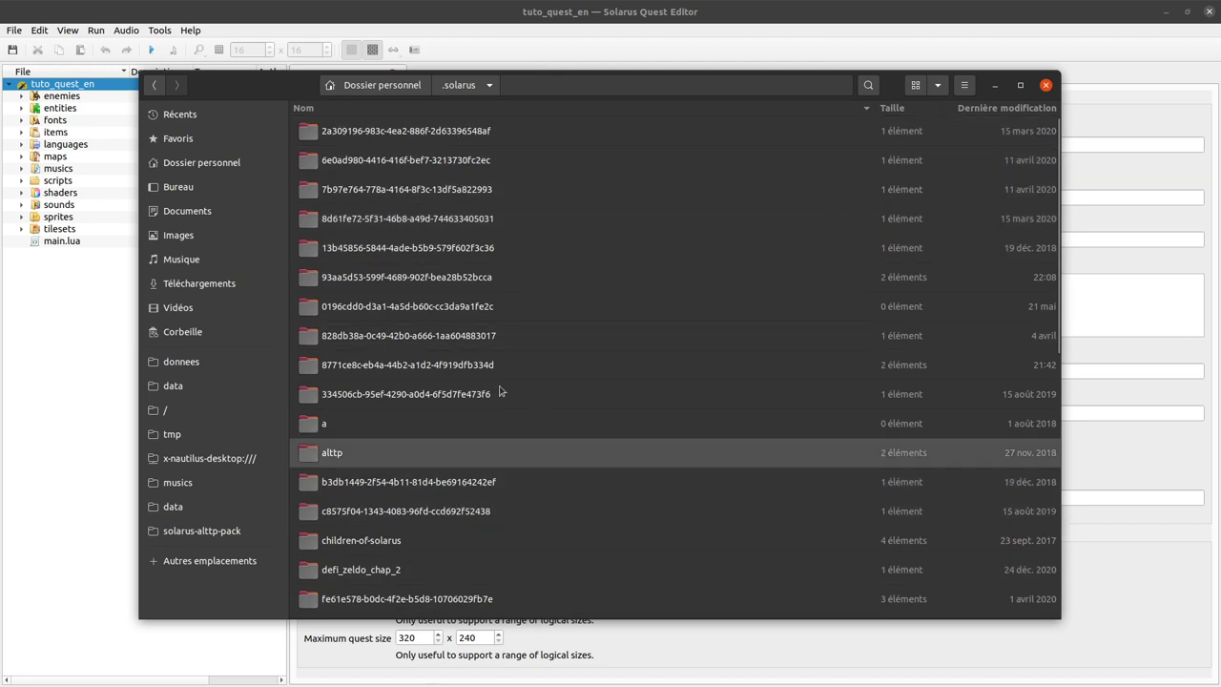
Open the quest's 93aa5d53… save folder and bring up the actions for save1.dat.
{"action": "scroll", "coordinate": [534, 311], "scroll_direction": "down", "scroll_amount": 5}
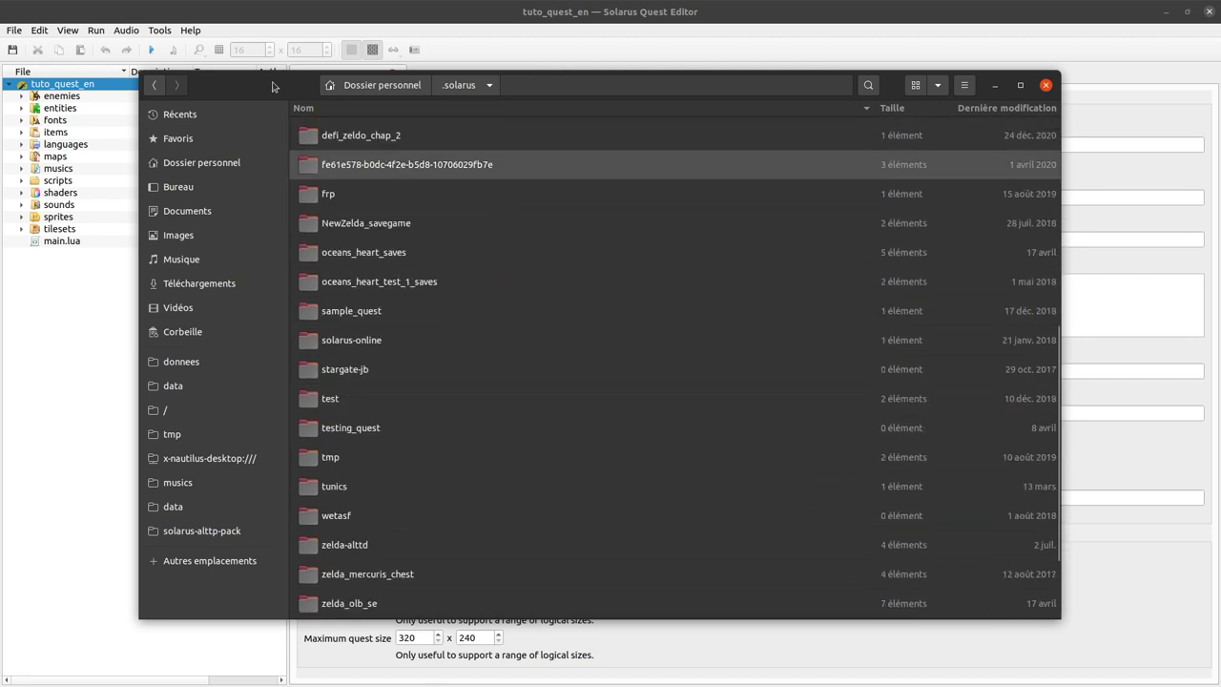
{"action": "left_click_drag", "start_coordinate": [254, 90], "coordinate": [197, 457]}
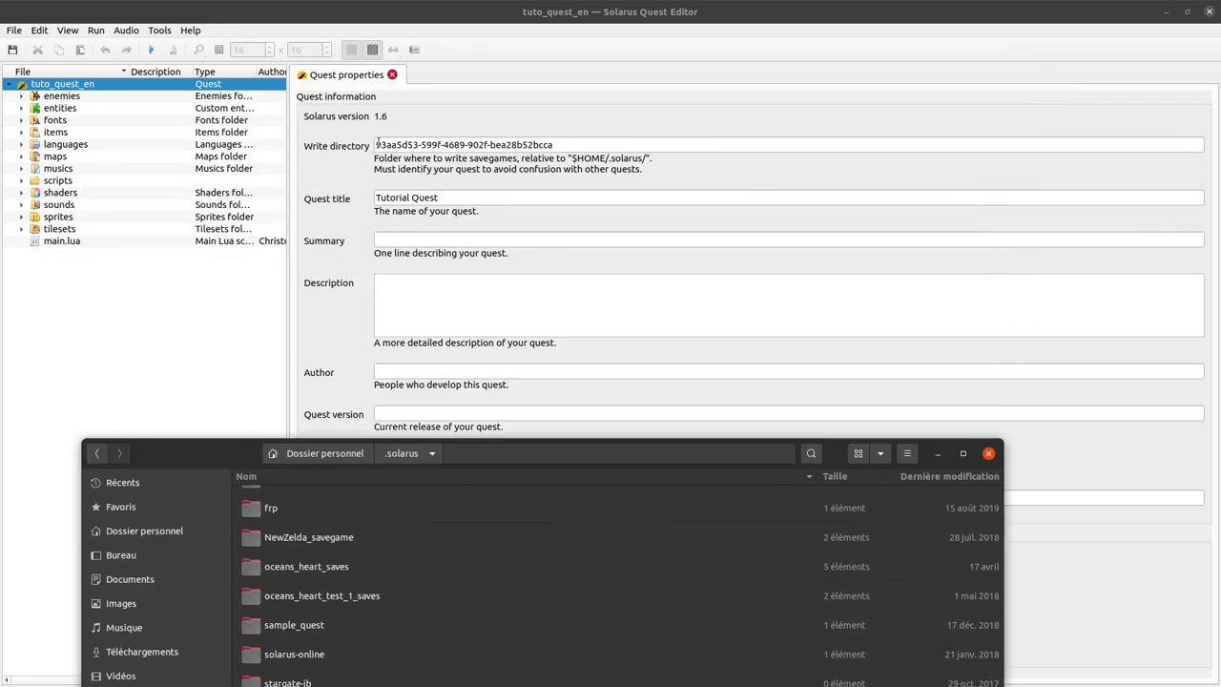
{"action": "left_click_drag", "start_coordinate": [239, 456], "coordinate": [361, 96]}
{"action": "scroll", "coordinate": [453, 318], "scroll_direction": "up", "scroll_amount": 2}
{"action": "scroll", "coordinate": [453, 317], "scroll_direction": "up", "scroll_amount": 4}
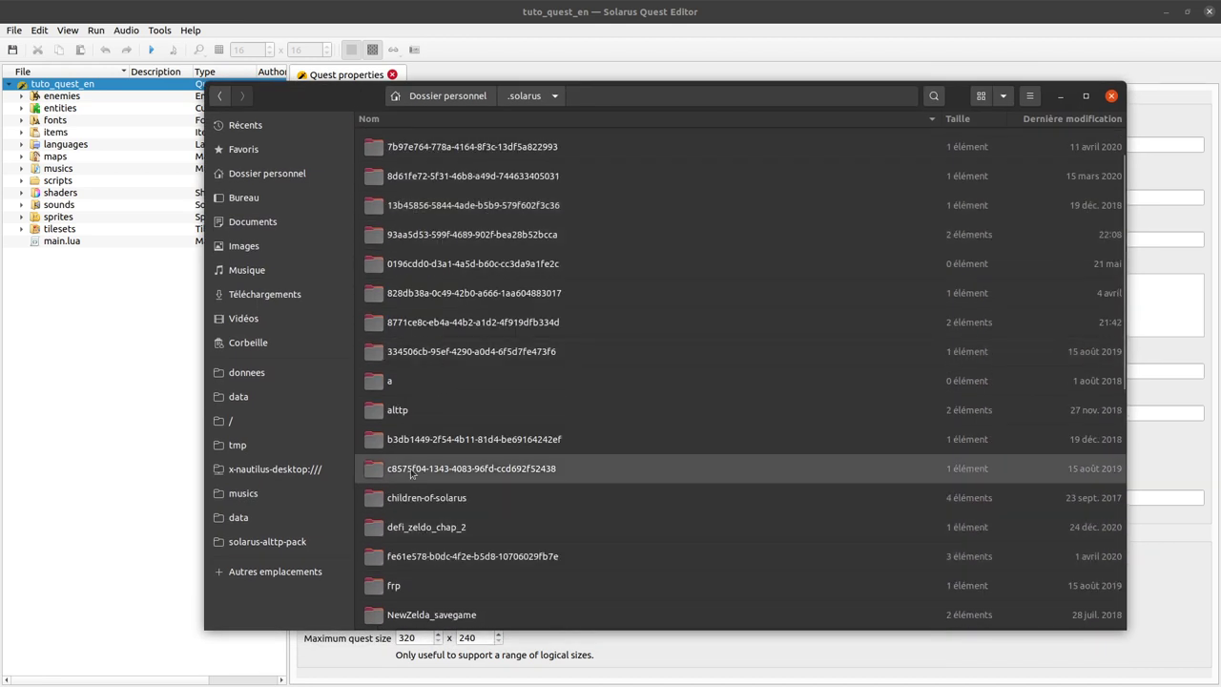
{"action": "left_click", "coordinate": [429, 288]}
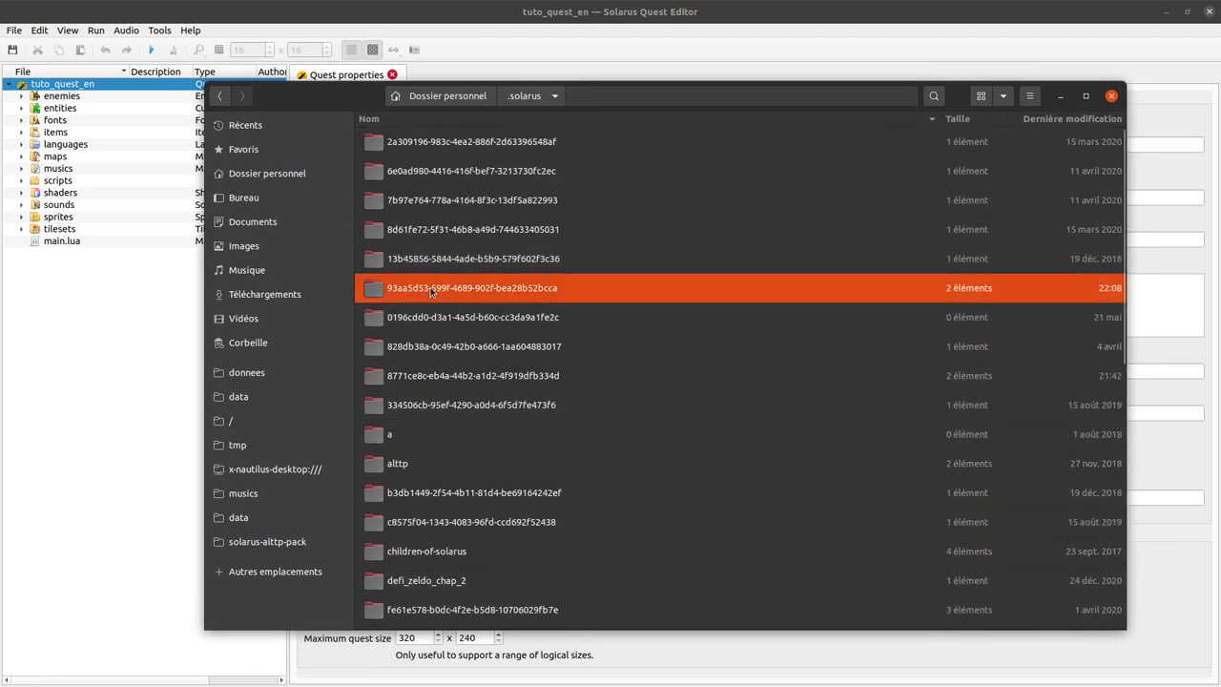
{"action": "double_click", "coordinate": [429, 289]}
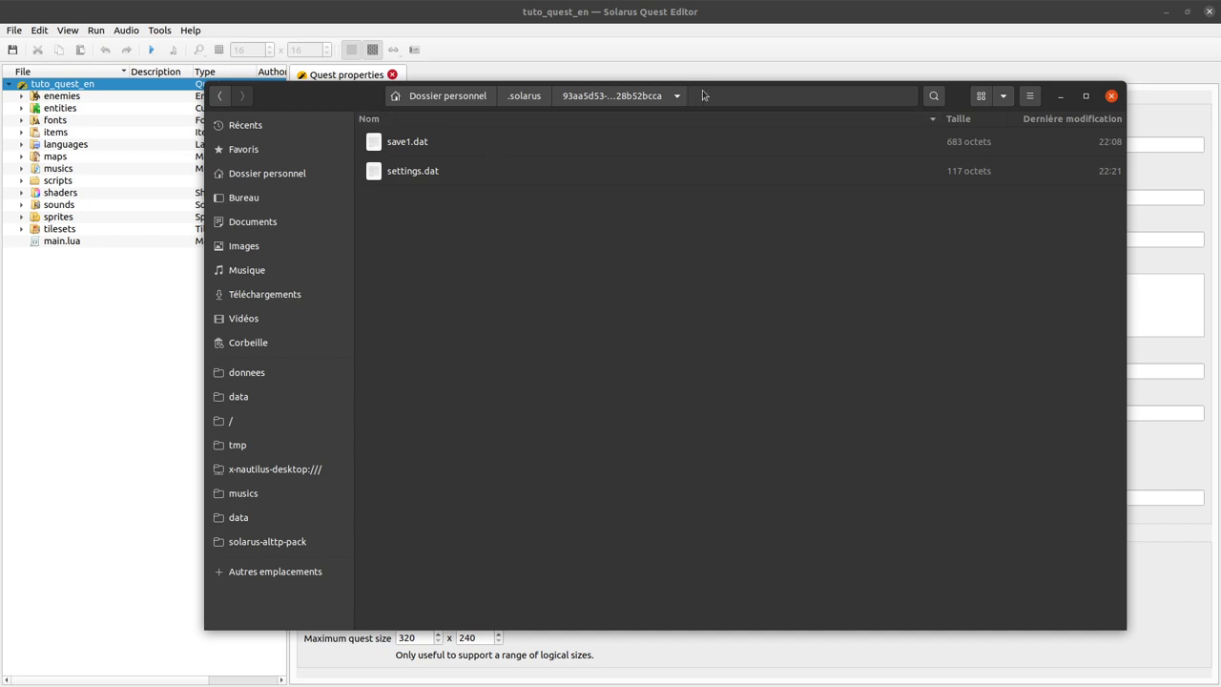
{"action": "right_click", "coordinate": [438, 151]}
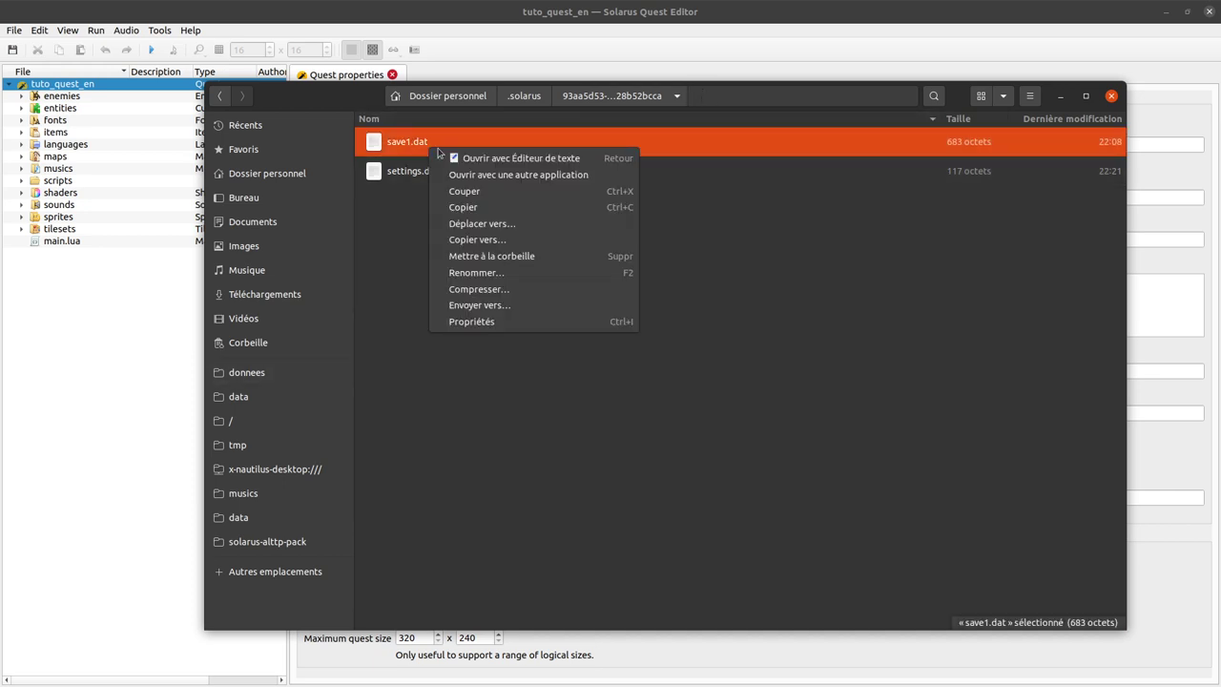
{"action": "left_click", "coordinate": [496, 157]}
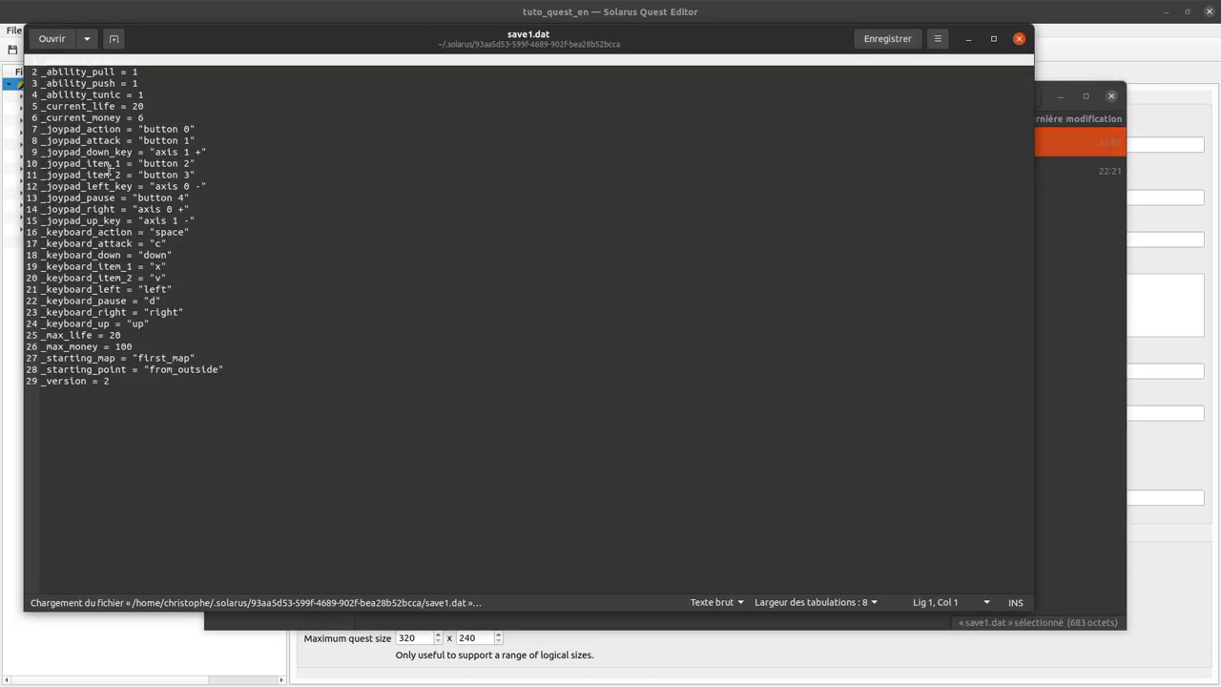
{"action": "left_click", "coordinate": [78, 84]}
{"action": "left_click", "coordinate": [122, 153]}
{"action": "left_click_drag", "start_coordinate": [213, 455], "coordinate": [3, 28]}
{"action": "left_click", "coordinate": [220, 359]}
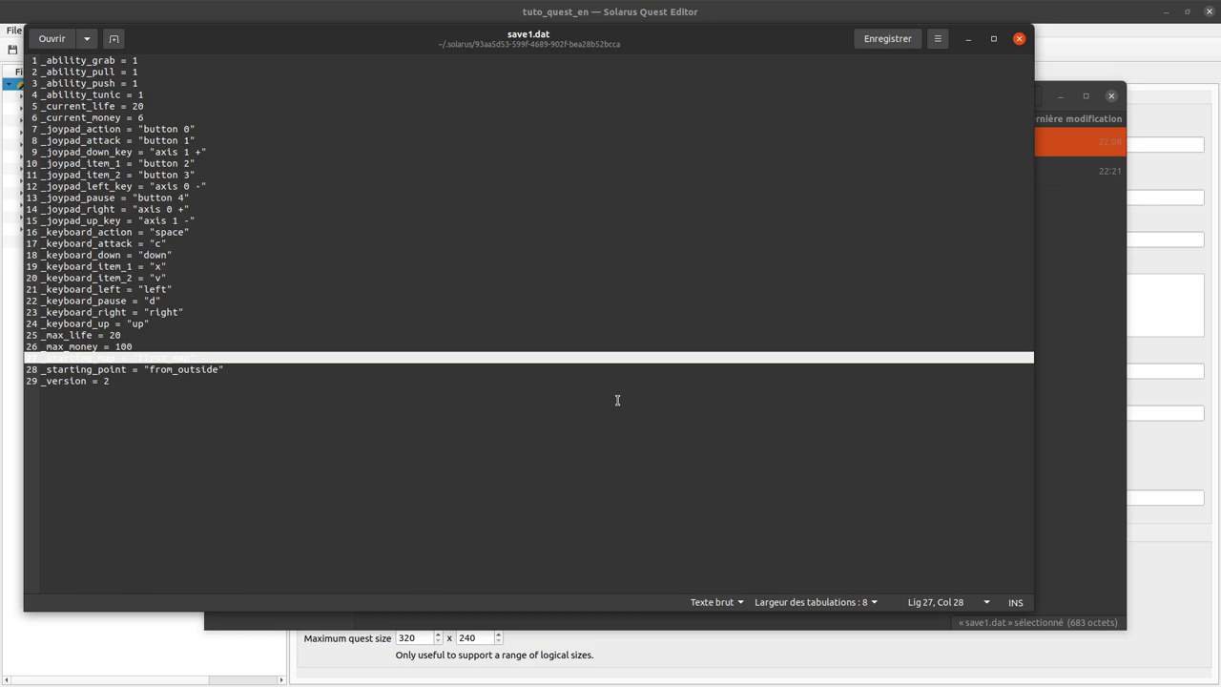
{"action": "left_click", "coordinate": [1019, 39]}
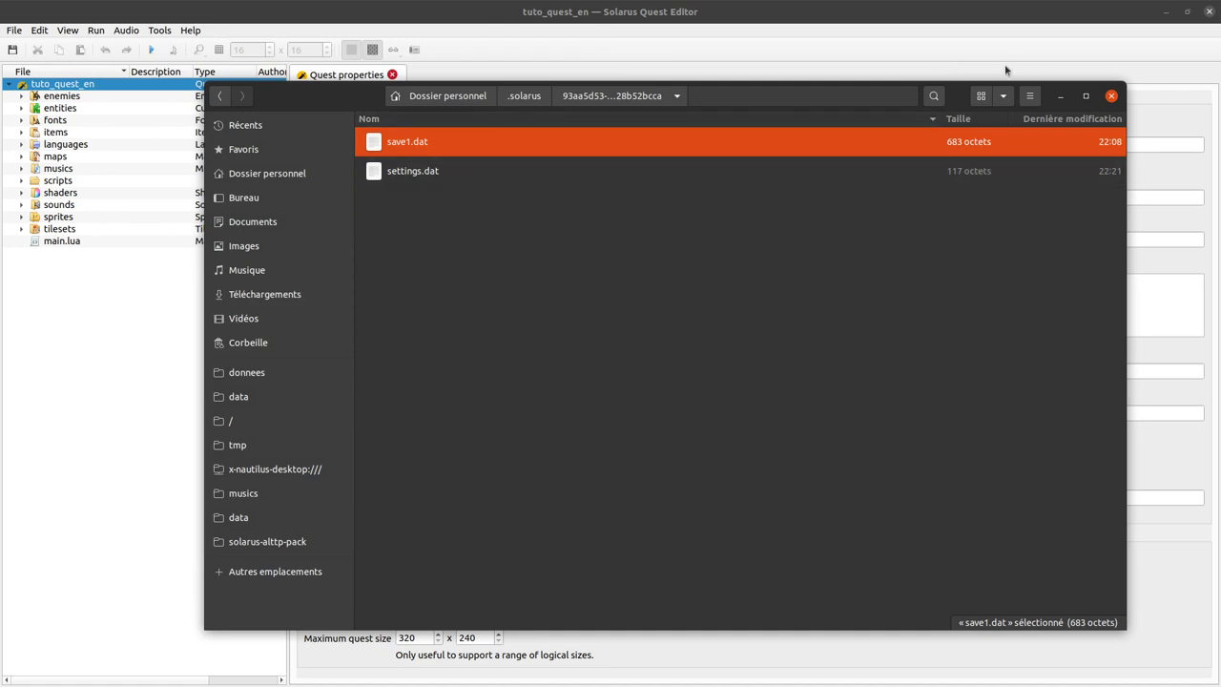
Close the file browser, replace the write directory with tuto_en, and save with Ctrl+S.
{"action": "left_click", "coordinate": [1110, 97]}
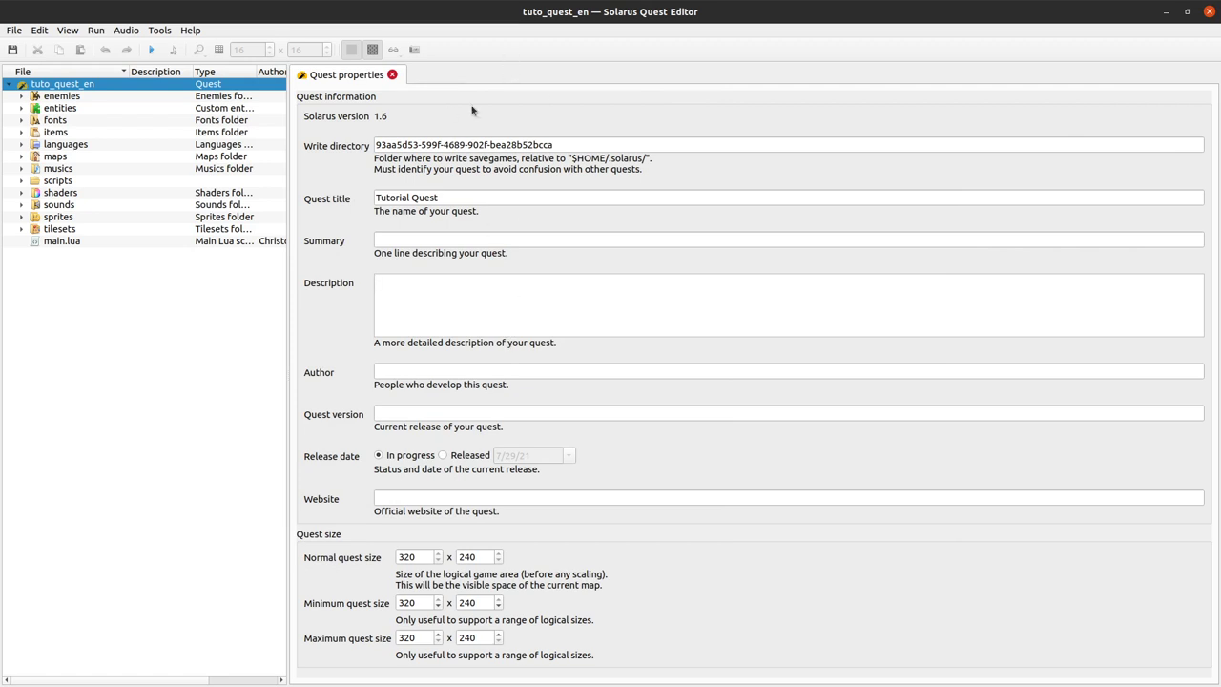
{"action": "triple_click", "coordinate": [630, 144]}
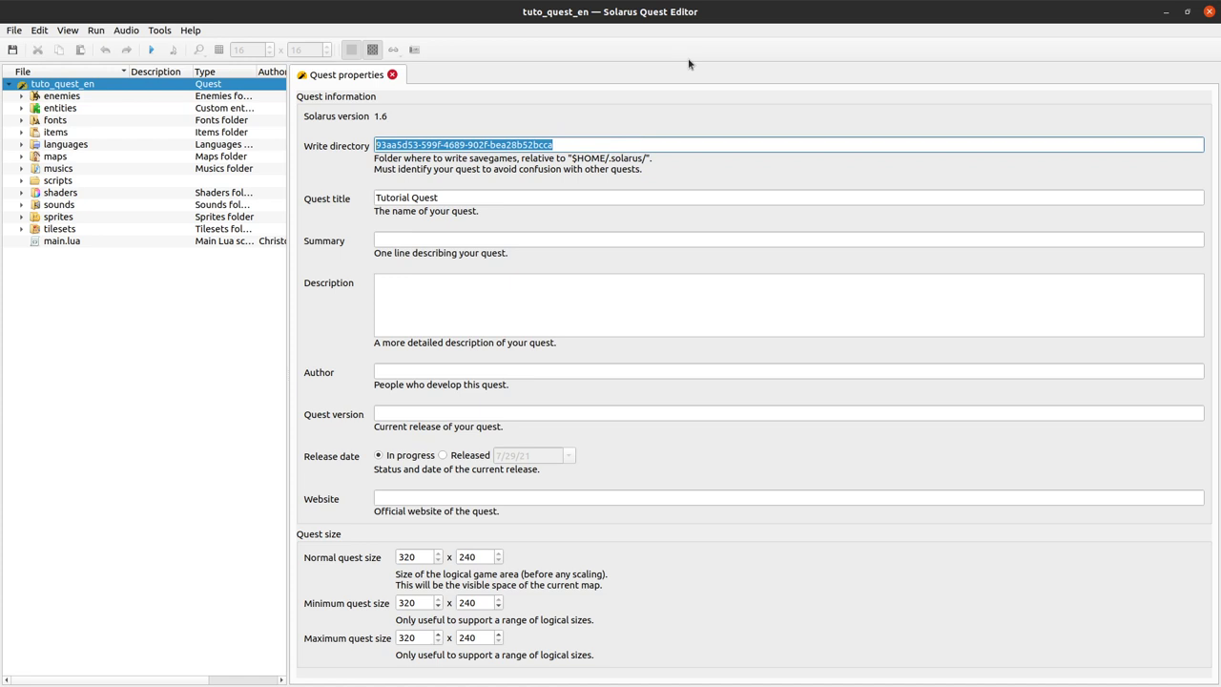
{"action": "type", "text": "tuto"}
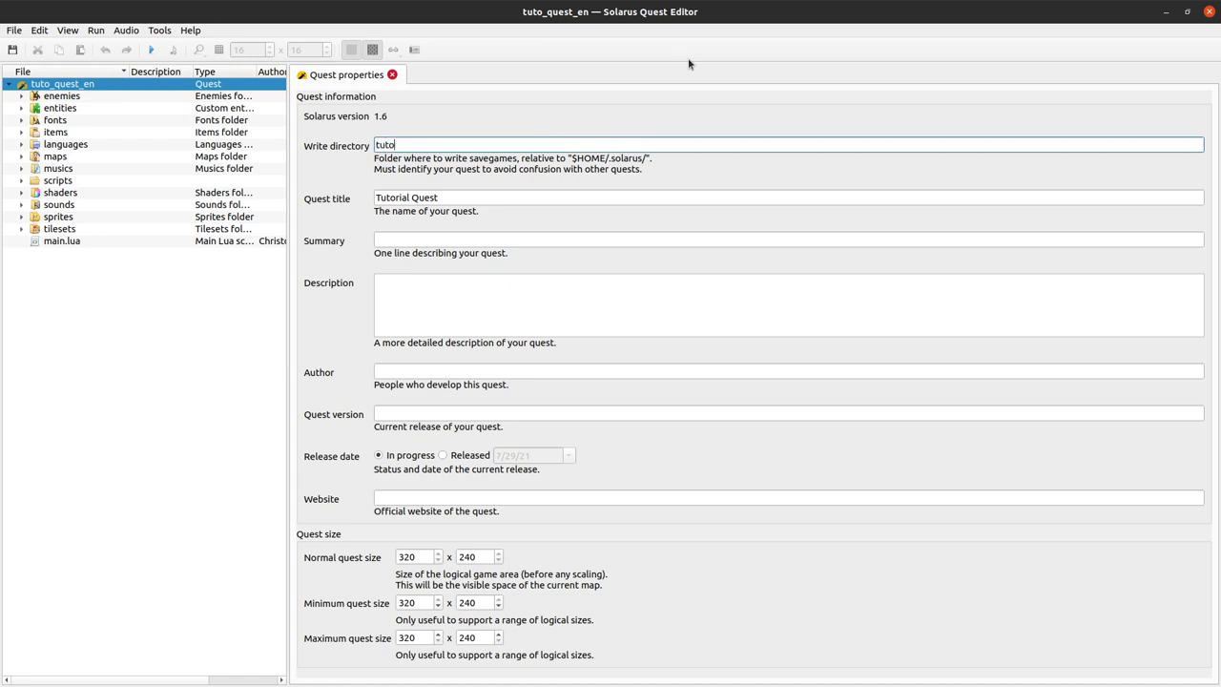
{"action": "type", "text": "_e"}
{"action": "key", "text": "Return"}
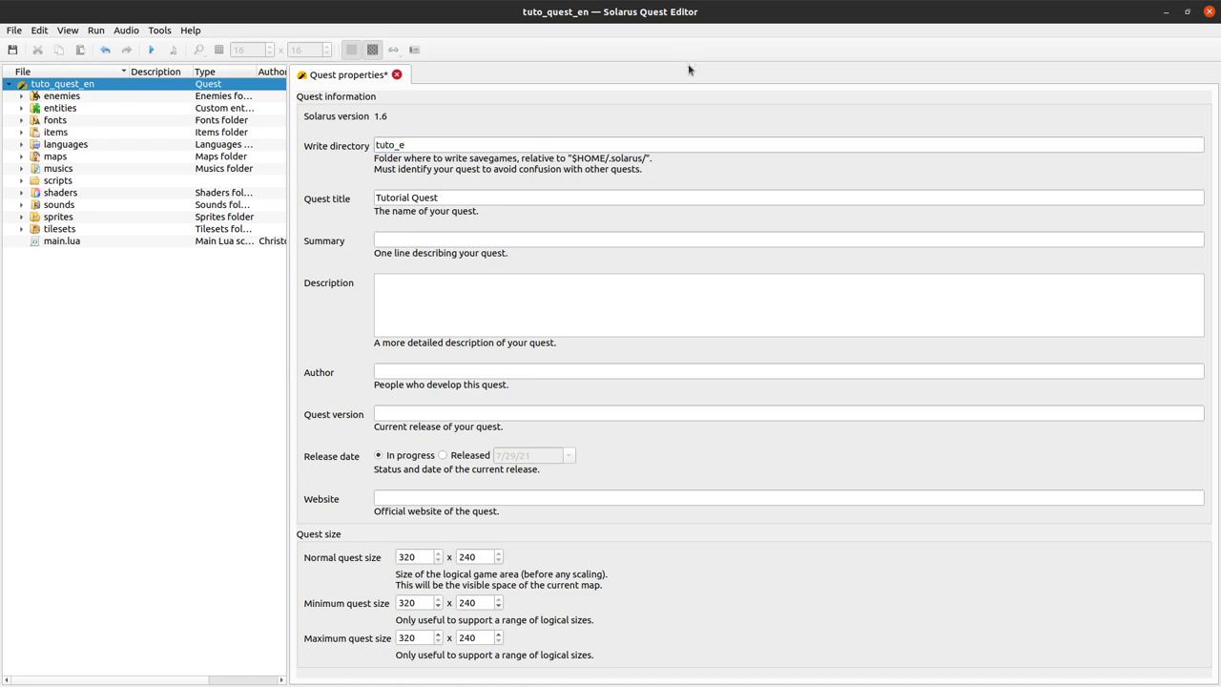
{"action": "left_click", "coordinate": [613, 139]}
{"action": "type", "text": "n"}
{"action": "left_click", "coordinate": [570, 196]}
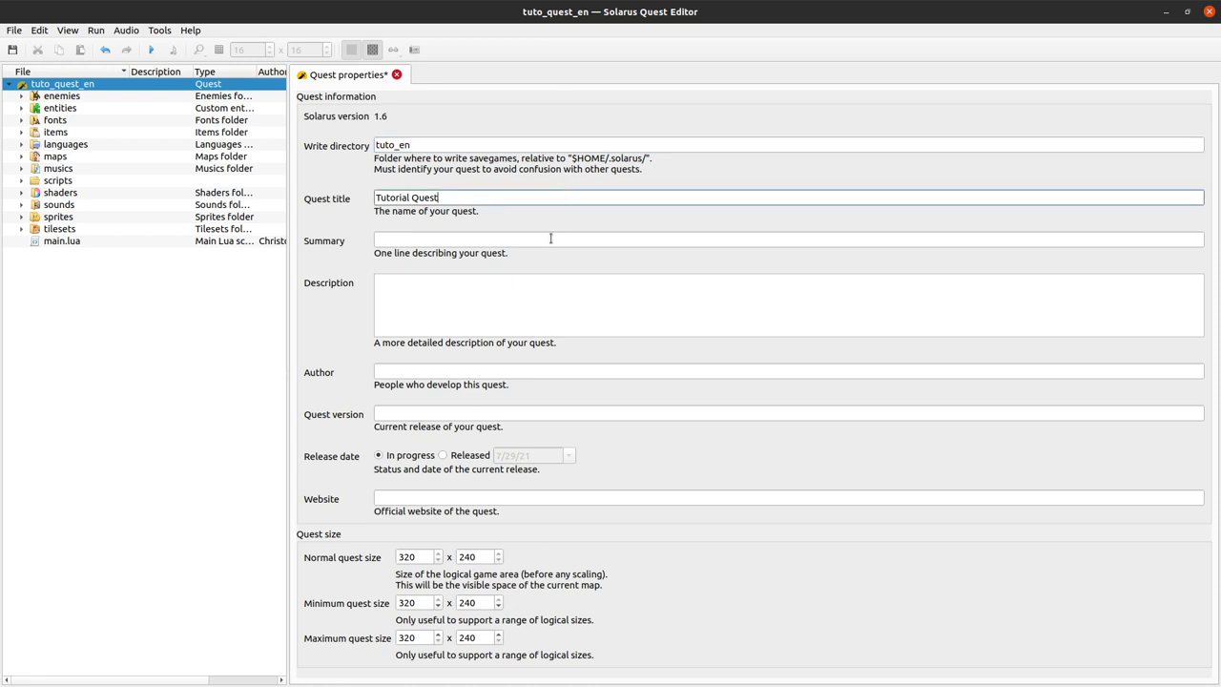
{"action": "key", "text": "ctrl+s"}
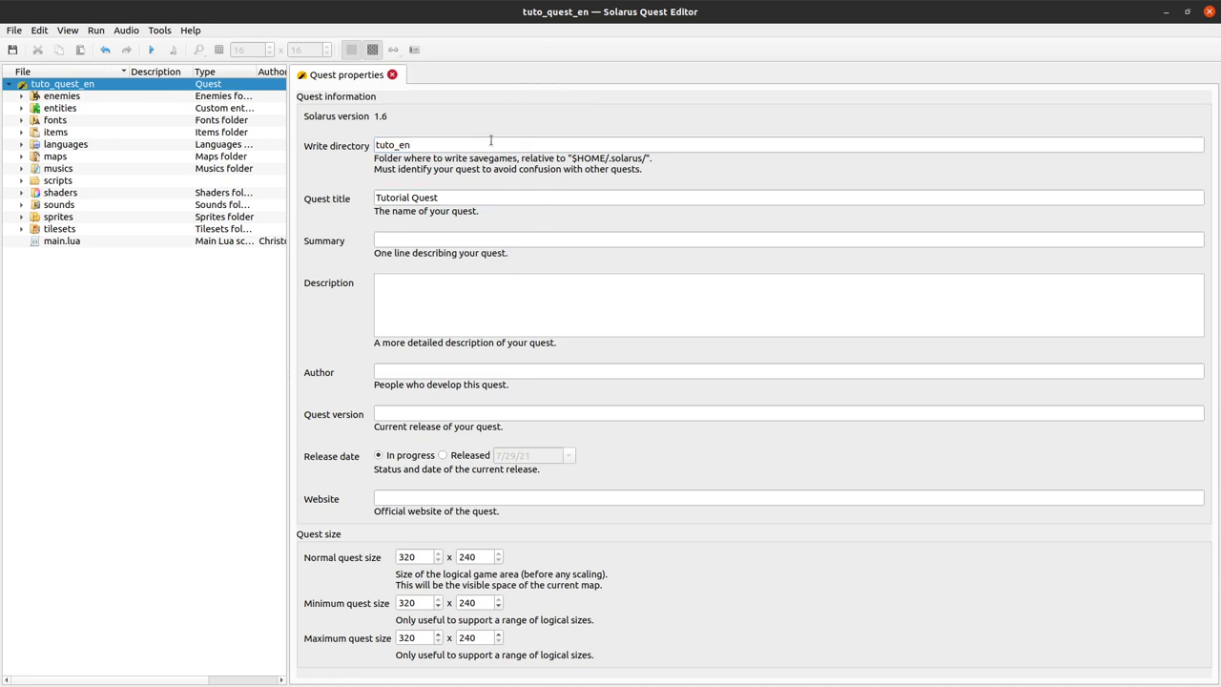
{"action": "left_click", "coordinate": [409, 198]}
Review the summary, author and website fields, then test-run the quest with its current title.
{"action": "left_click", "coordinate": [399, 242]}
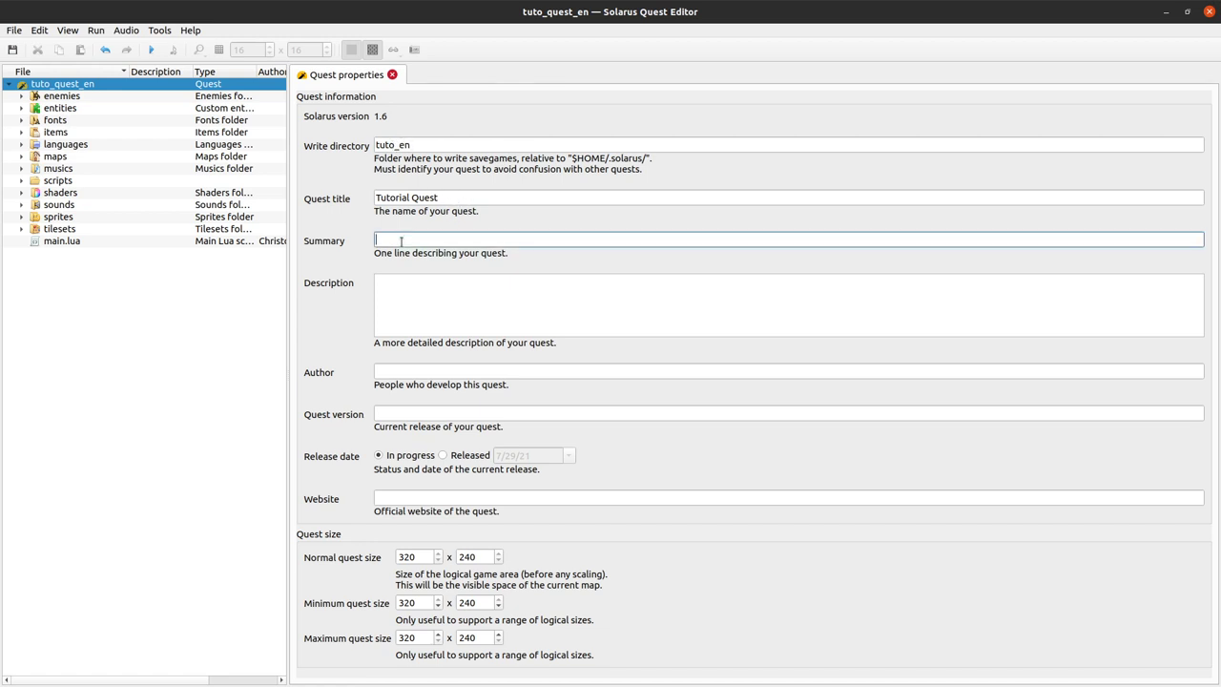
{"action": "left_click", "coordinate": [467, 372]}
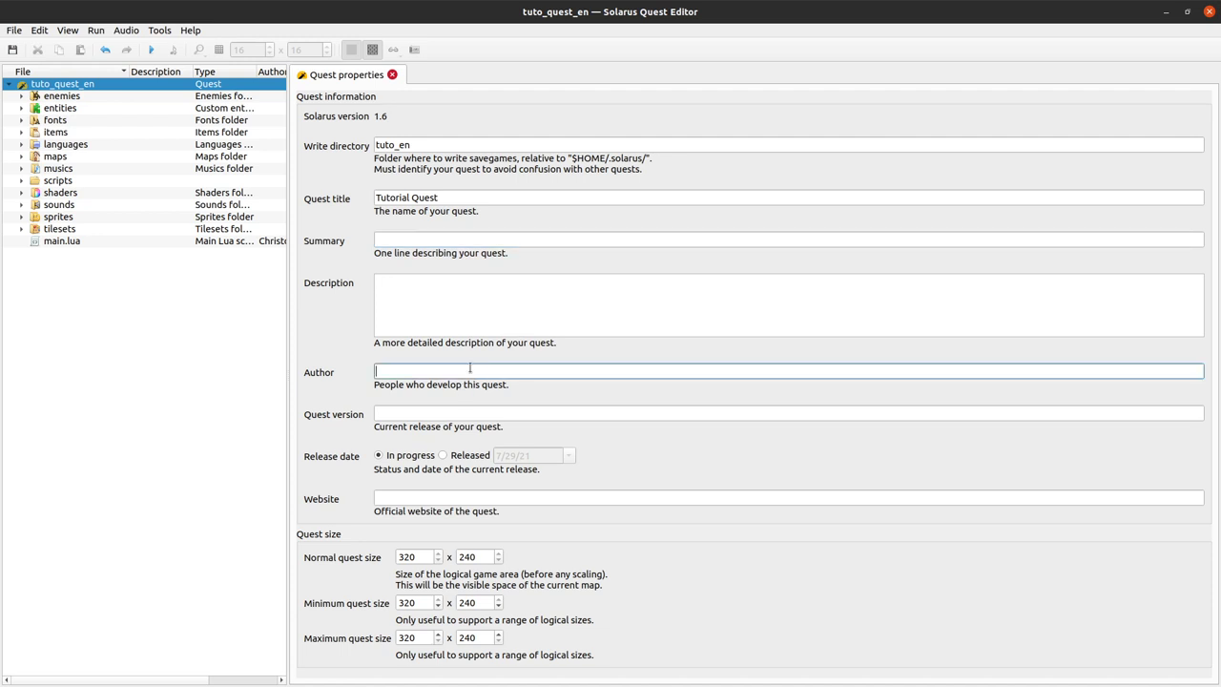
{"action": "left_click", "coordinate": [441, 496]}
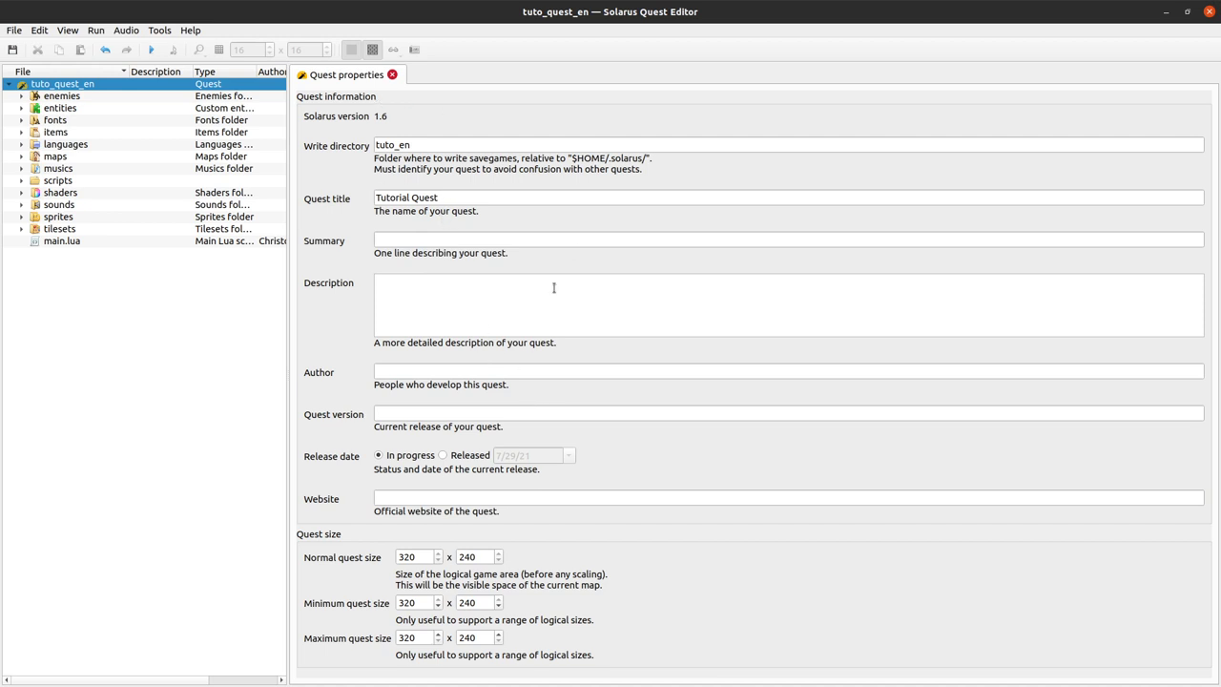
{"action": "left_click_drag", "start_coordinate": [460, 198], "coordinate": [370, 198]}
{"action": "left_click", "coordinate": [151, 49]}
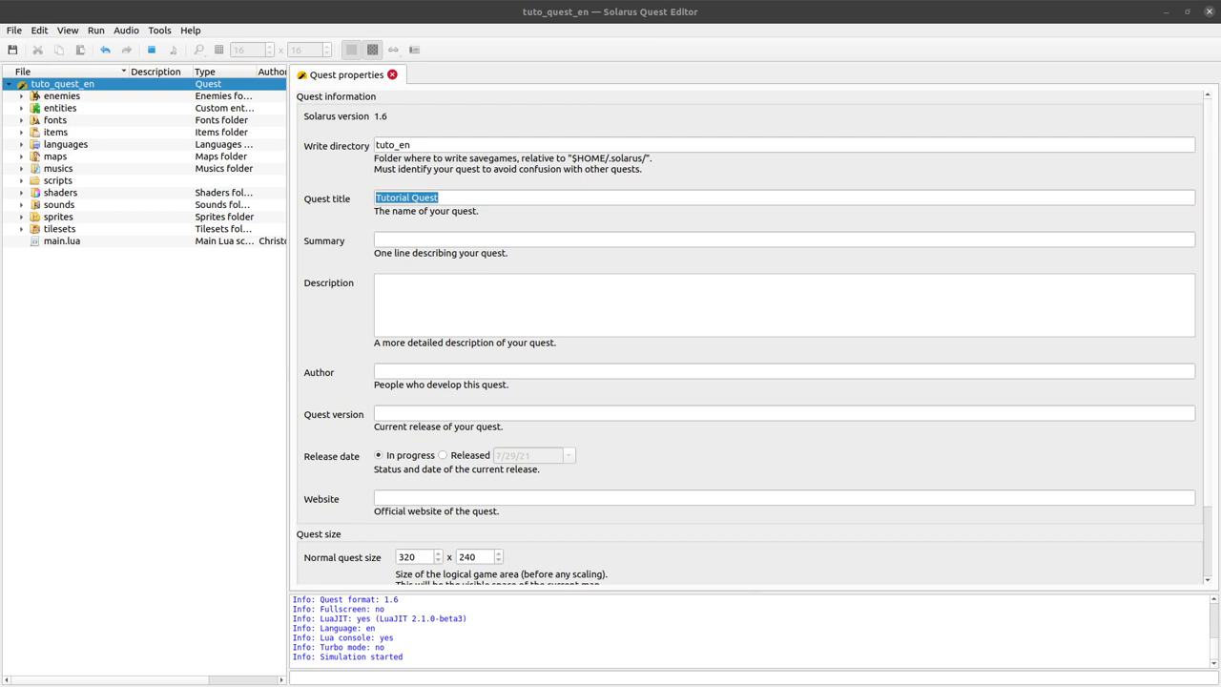
{"action": "left_click_drag", "start_coordinate": [411, 325], "coordinate": [474, 197]}
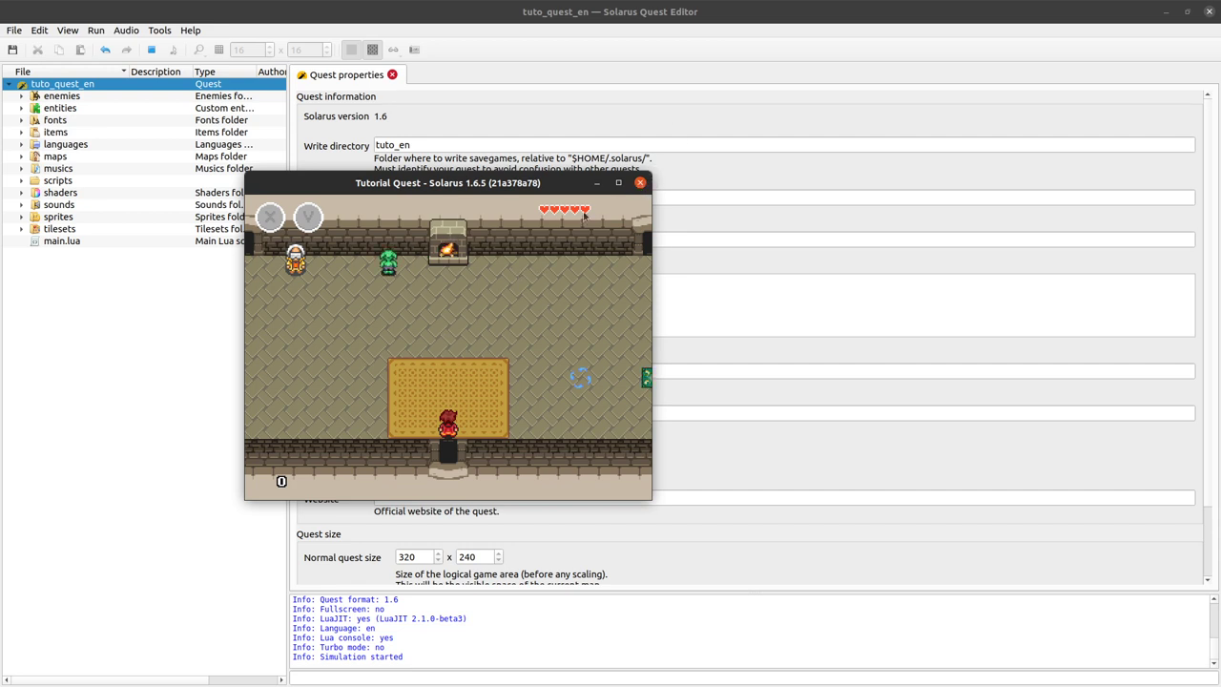
{"action": "left_click", "coordinate": [640, 182]}
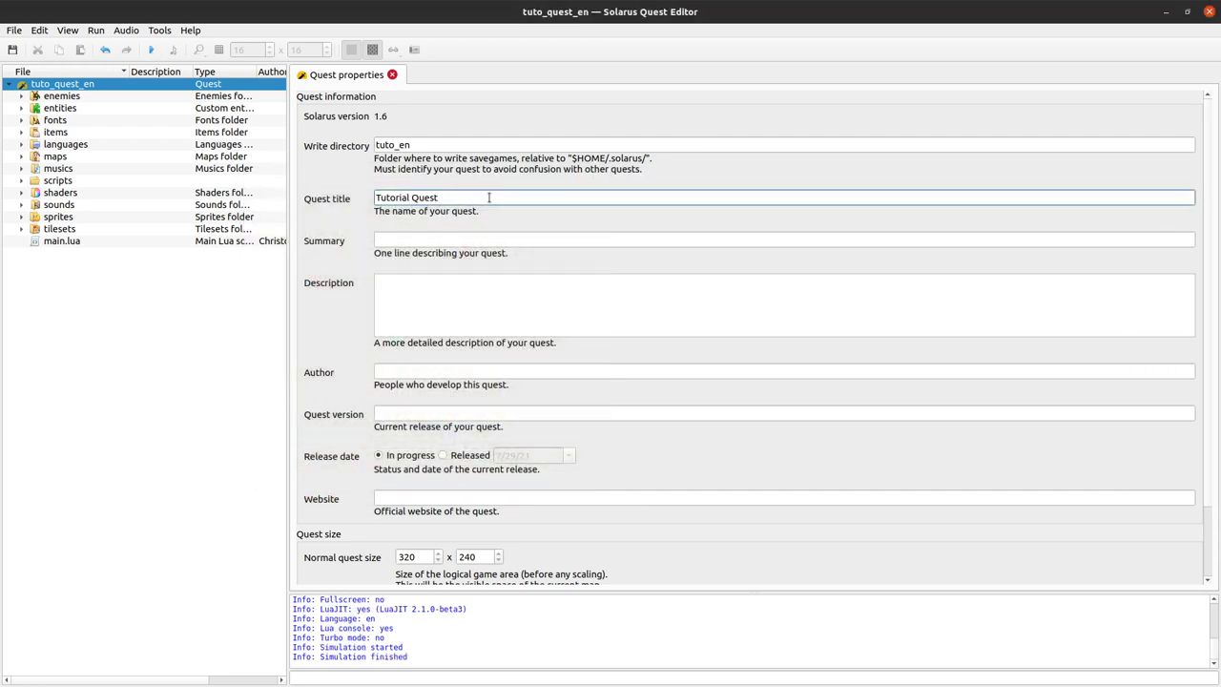
Change the quest title to 'My awesome quest' and run the game again to see it.
{"action": "type", "text": "My awesome quest"}
{"action": "left_click", "coordinate": [386, 265]}
{"action": "left_click", "coordinate": [151, 50]}
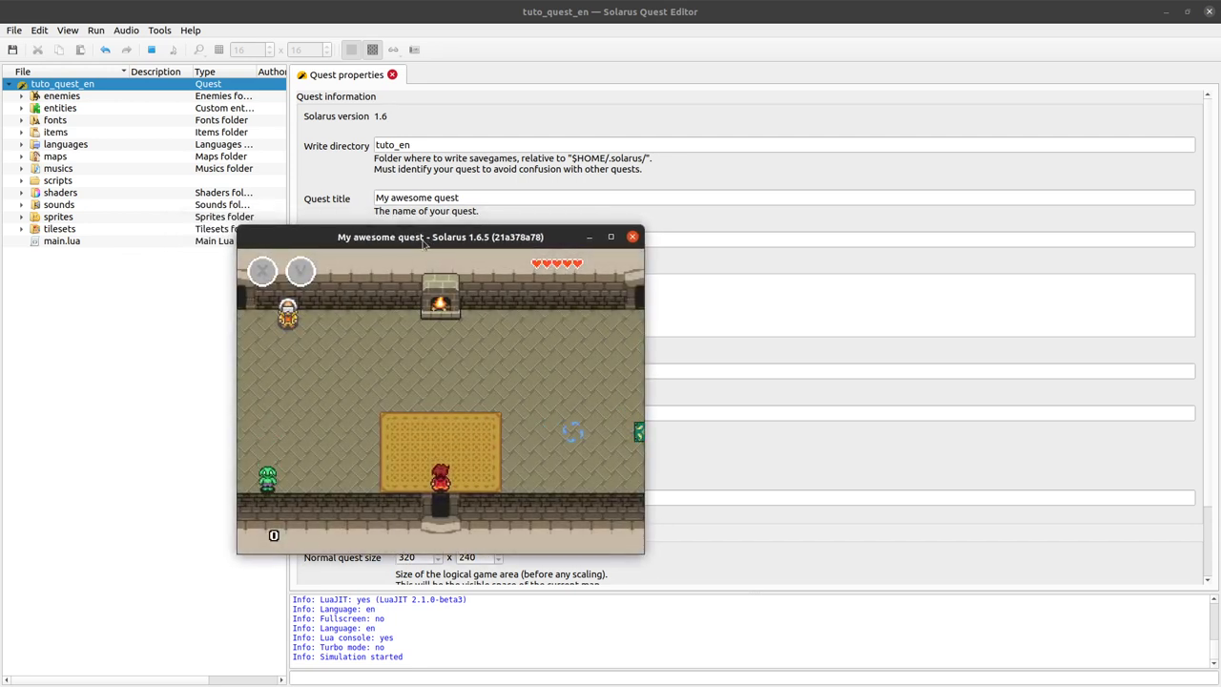
{"action": "left_click_drag", "start_coordinate": [334, 248], "coordinate": [331, 248]}
{"action": "left_click", "coordinate": [630, 236]}
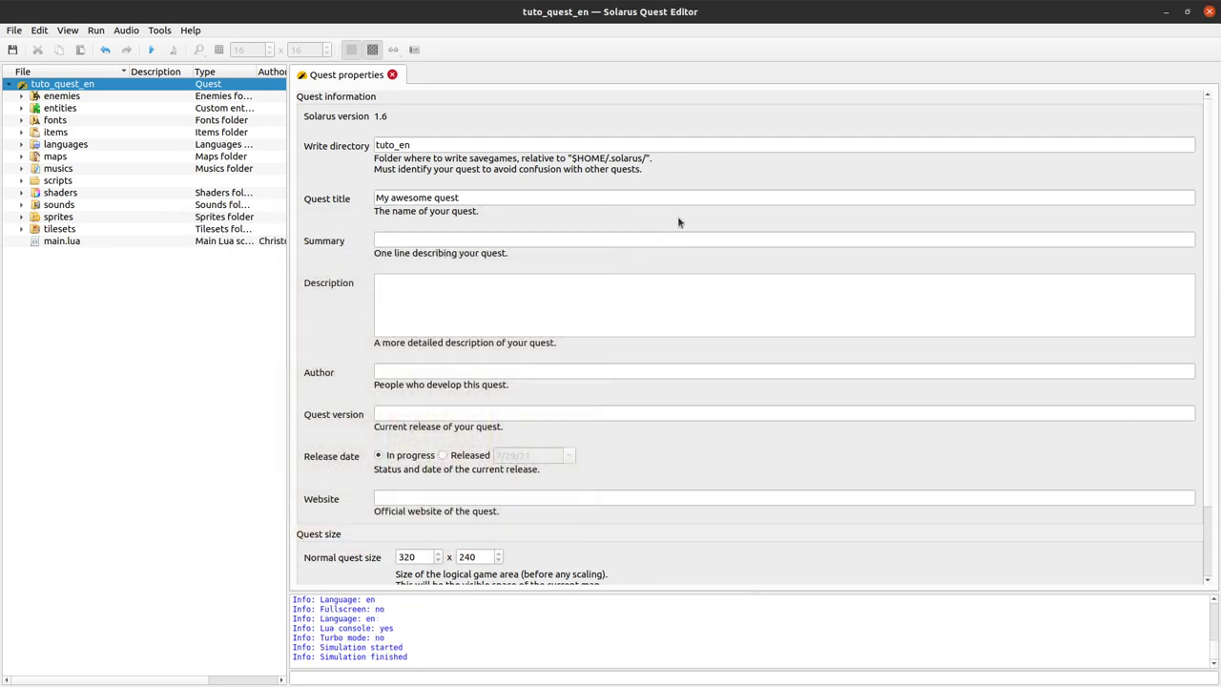
Restore the title 'Tutorial Quest' and save the quest properties.
{"action": "triple_click", "coordinate": [667, 198]}
{"action": "type", "text": "Tutorial Quest"}
{"action": "key", "text": "ctrl+s"}
{"action": "left_click", "coordinate": [417, 234]}
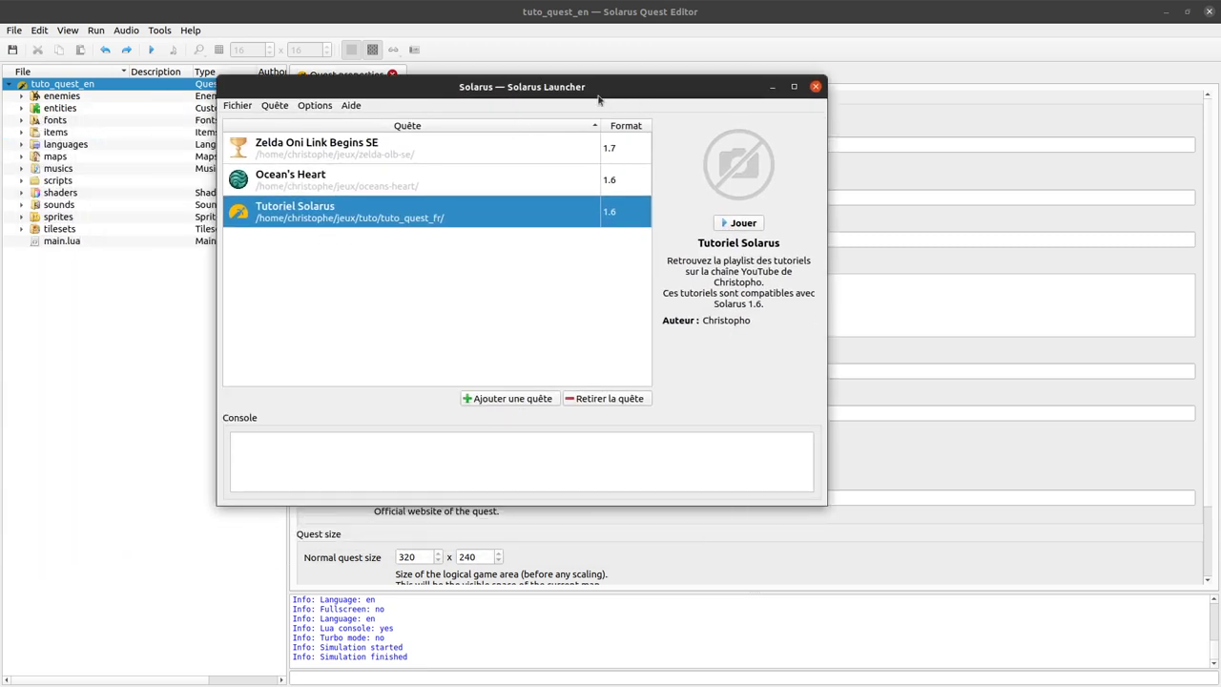
Browse the Ocean's Heart and Zelda Oni Link Begins SE details in the launcher.
{"action": "left_click", "coordinate": [333, 174]}
{"action": "left_click", "coordinate": [347, 160]}
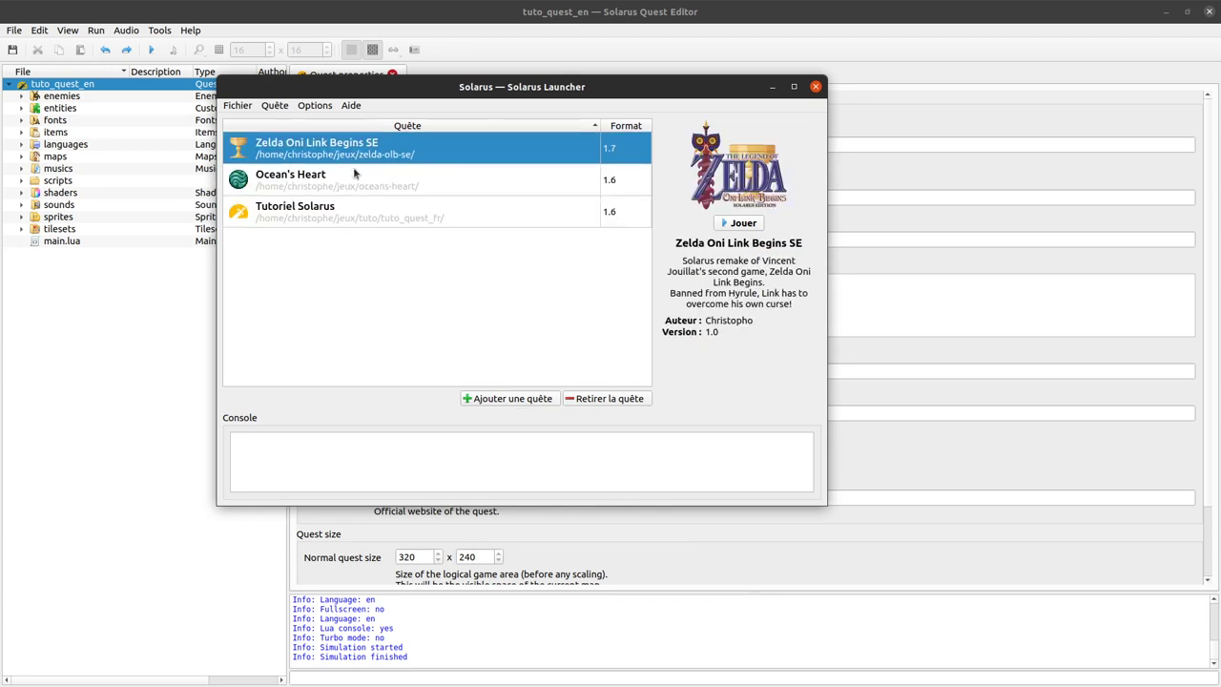
{"action": "left_click", "coordinate": [350, 172]}
{"action": "left_click", "coordinate": [452, 160]}
{"action": "left_click_drag", "start_coordinate": [428, 82], "coordinate": [392, 103]}
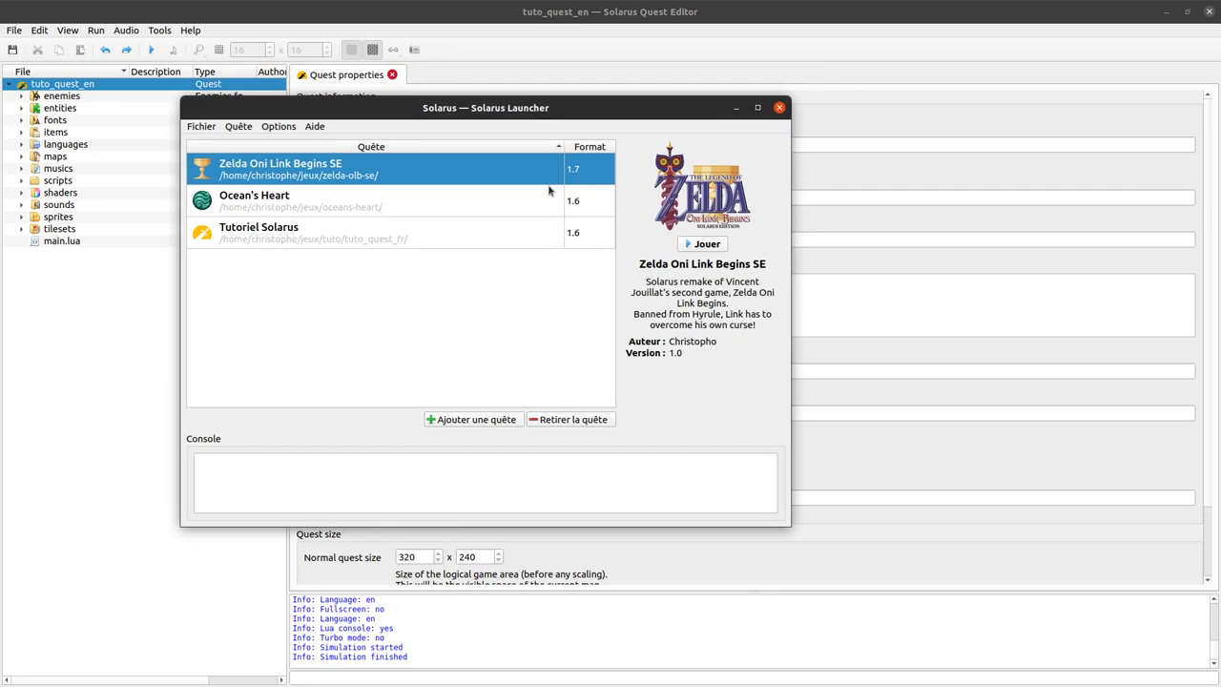
{"action": "left_click", "coordinate": [383, 204]}
Remove Tutoriel Solarus from the quest library and close the launcher.
{"action": "left_click", "coordinate": [368, 229]}
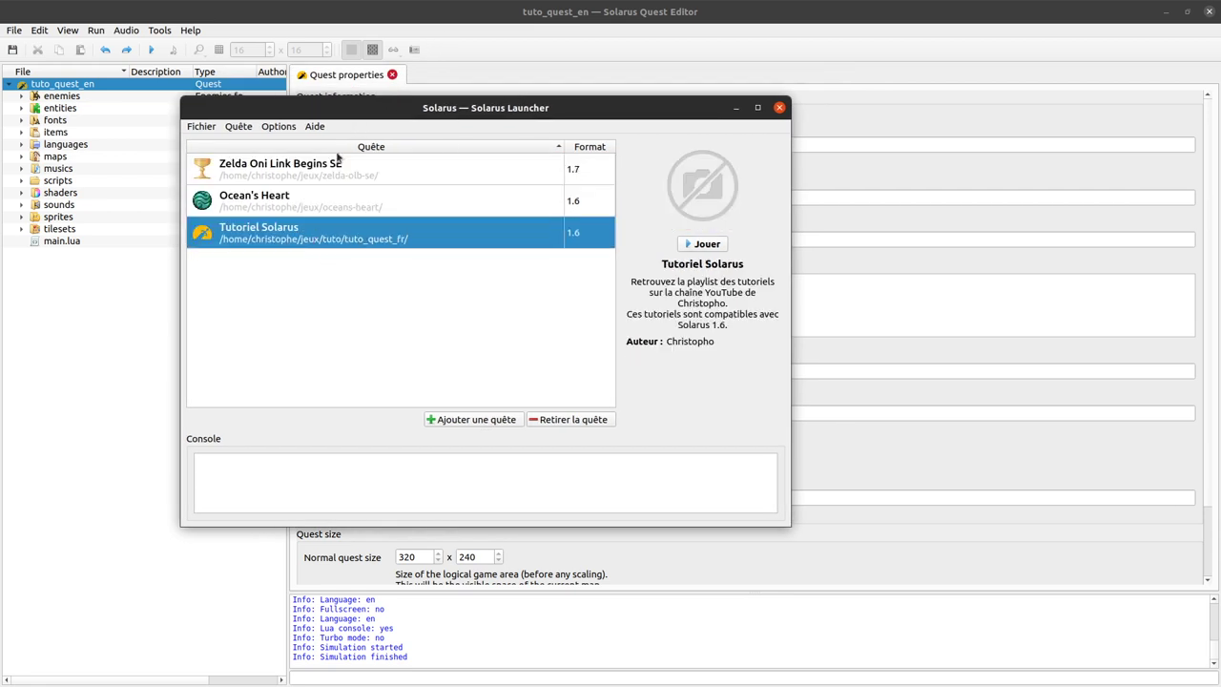
{"action": "left_click", "coordinate": [603, 420]}
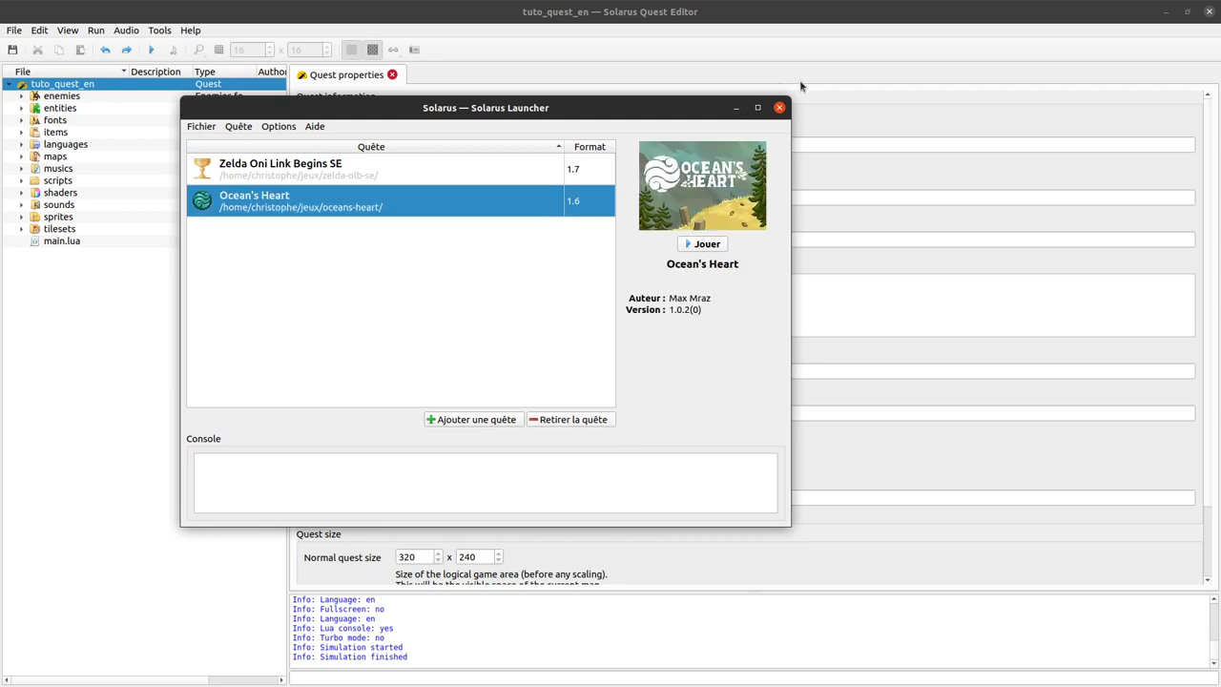
{"action": "left_click", "coordinate": [779, 107]}
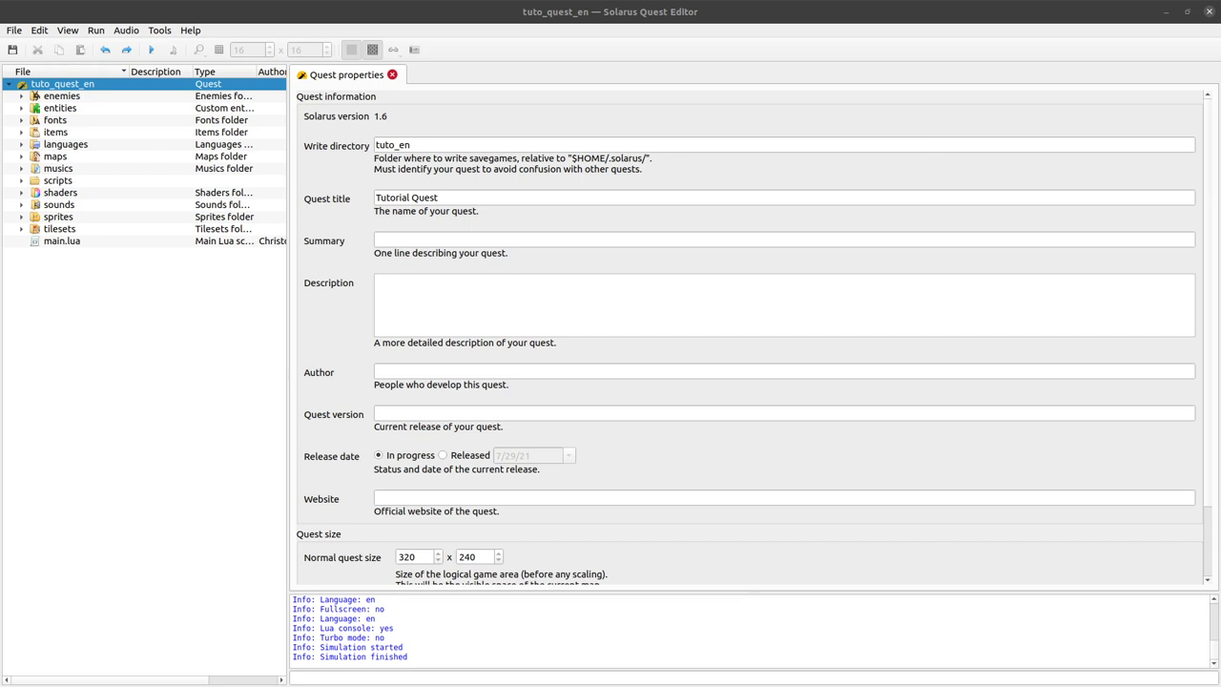
Start File > Add quest... and browse from the home folder into jeux.
{"action": "left_click_drag", "start_coordinate": [460, 150], "coordinate": [358, 120]}
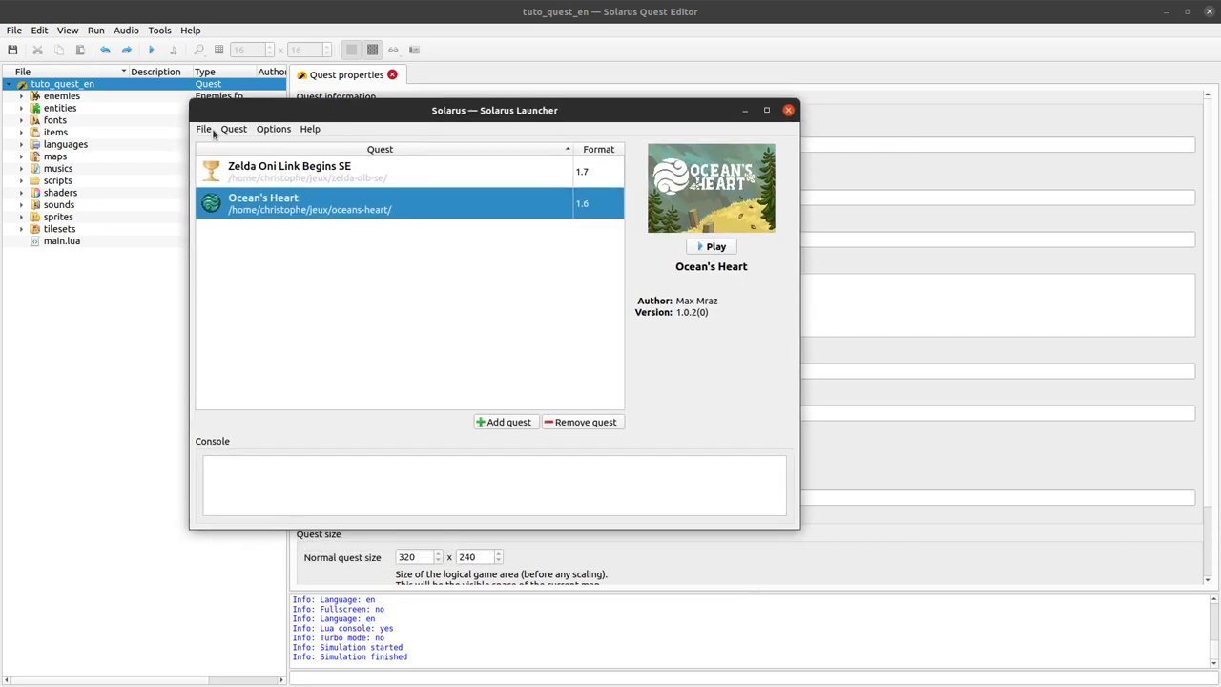
{"action": "left_click", "coordinate": [204, 129]}
{"action": "left_click", "coordinate": [237, 144]}
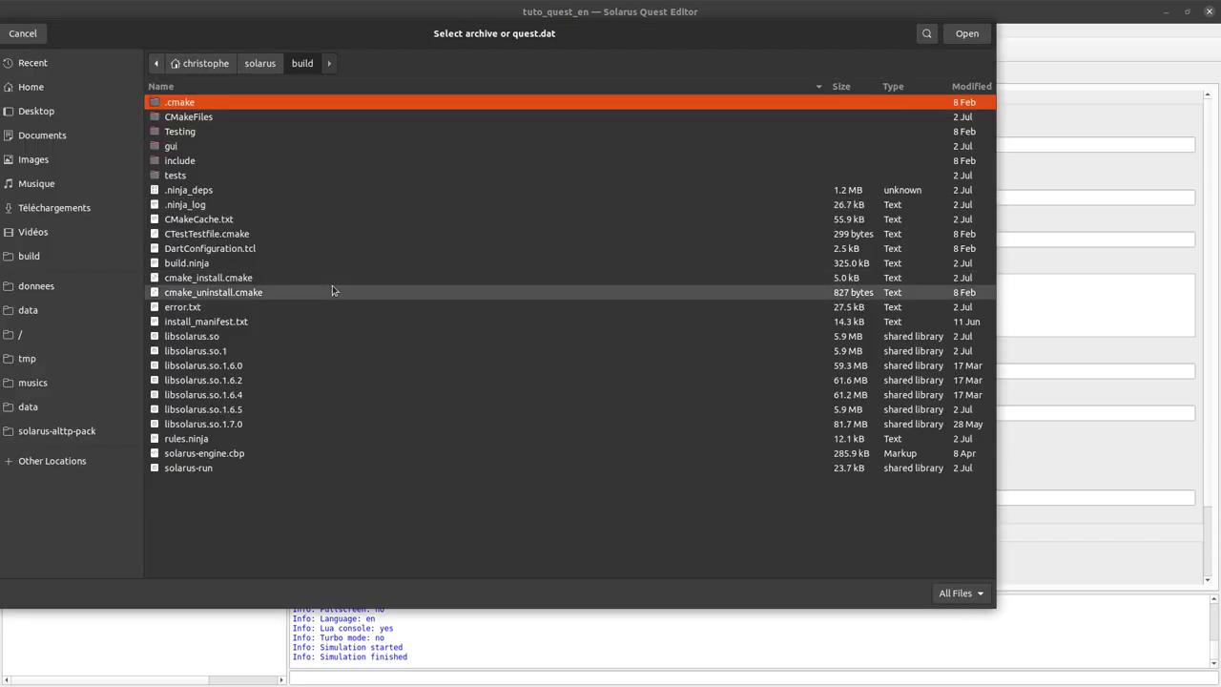
{"action": "left_click", "coordinate": [203, 63]}
{"action": "left_click", "coordinate": [220, 292]}
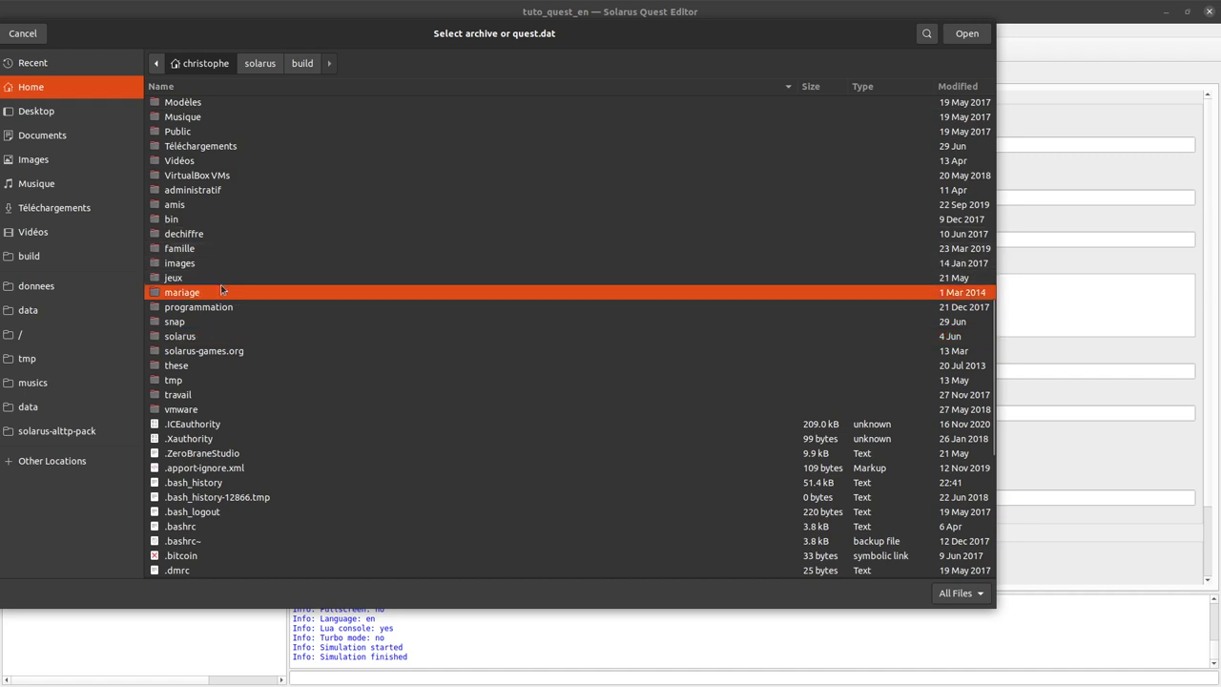
{"action": "double_click", "coordinate": [222, 278]}
{"action": "scroll", "coordinate": [206, 262], "scroll_direction": "down", "scroll_amount": 5}
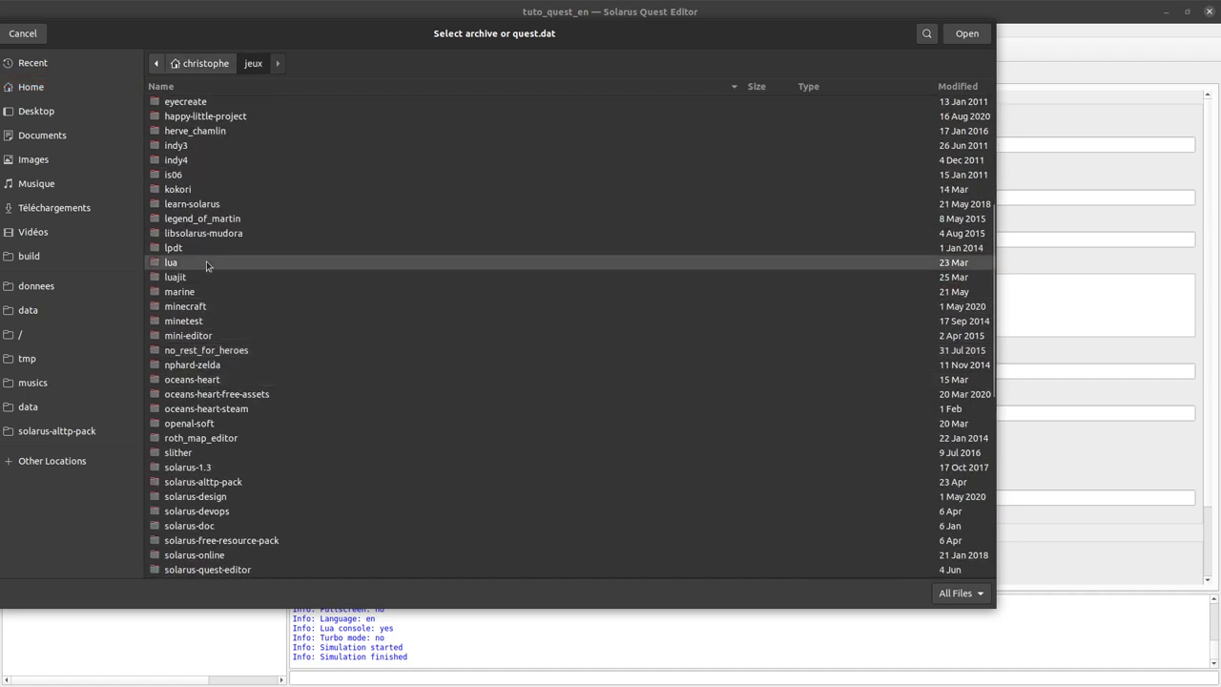
{"action": "scroll", "coordinate": [206, 263], "scroll_direction": "down", "scroll_amount": 4}
Add quest.dat from tuto/tuto_quest_en/data as a new quest.
{"action": "left_click", "coordinate": [198, 490]}
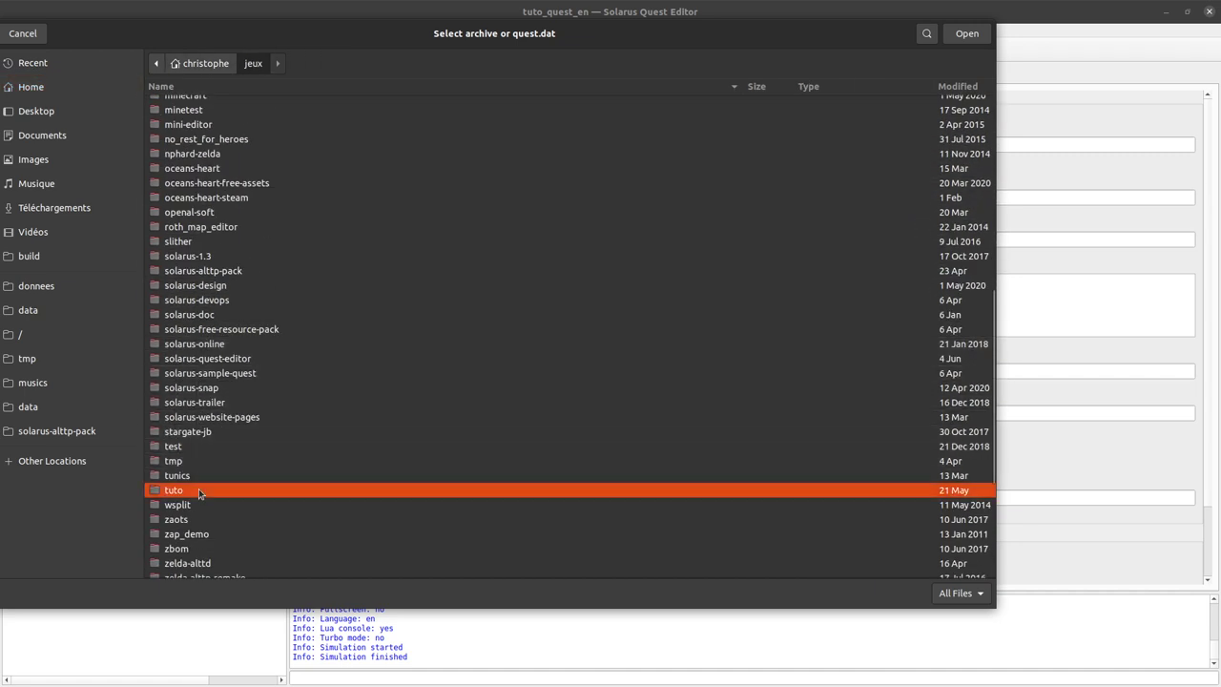
{"action": "double_click", "coordinate": [196, 488]}
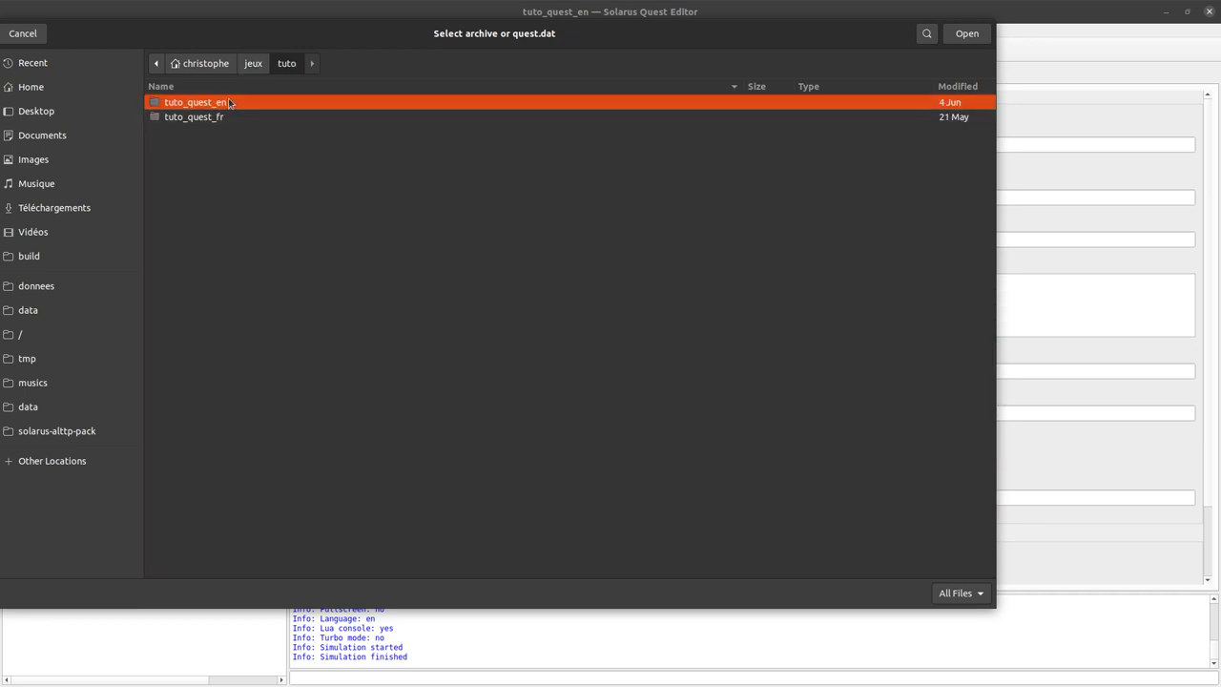
{"action": "left_click", "coordinate": [968, 36]}
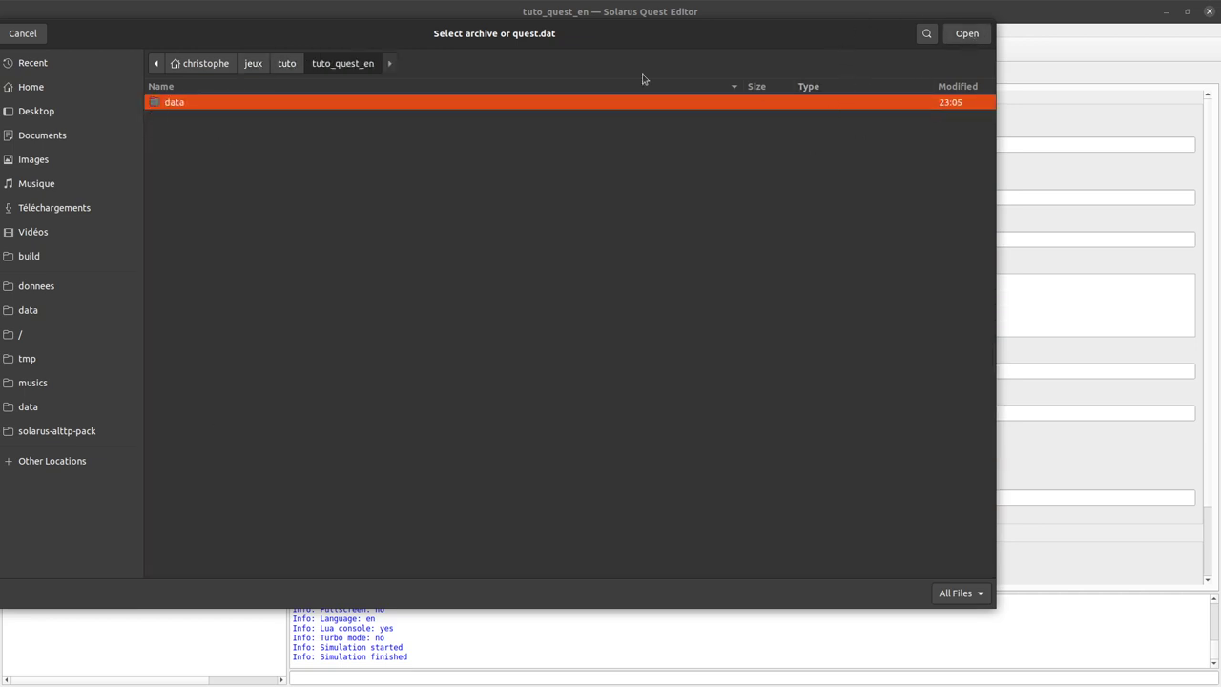
{"action": "left_click", "coordinate": [973, 38]}
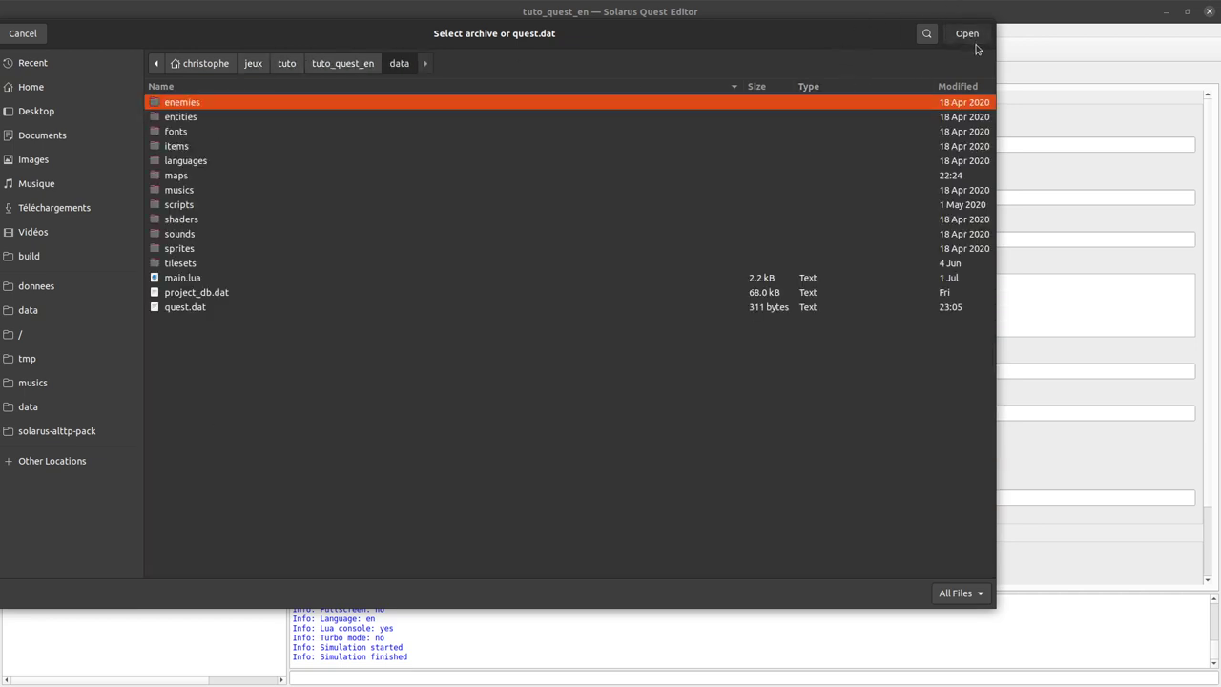
{"action": "left_click", "coordinate": [199, 312]}
{"action": "double_click", "coordinate": [200, 308]}
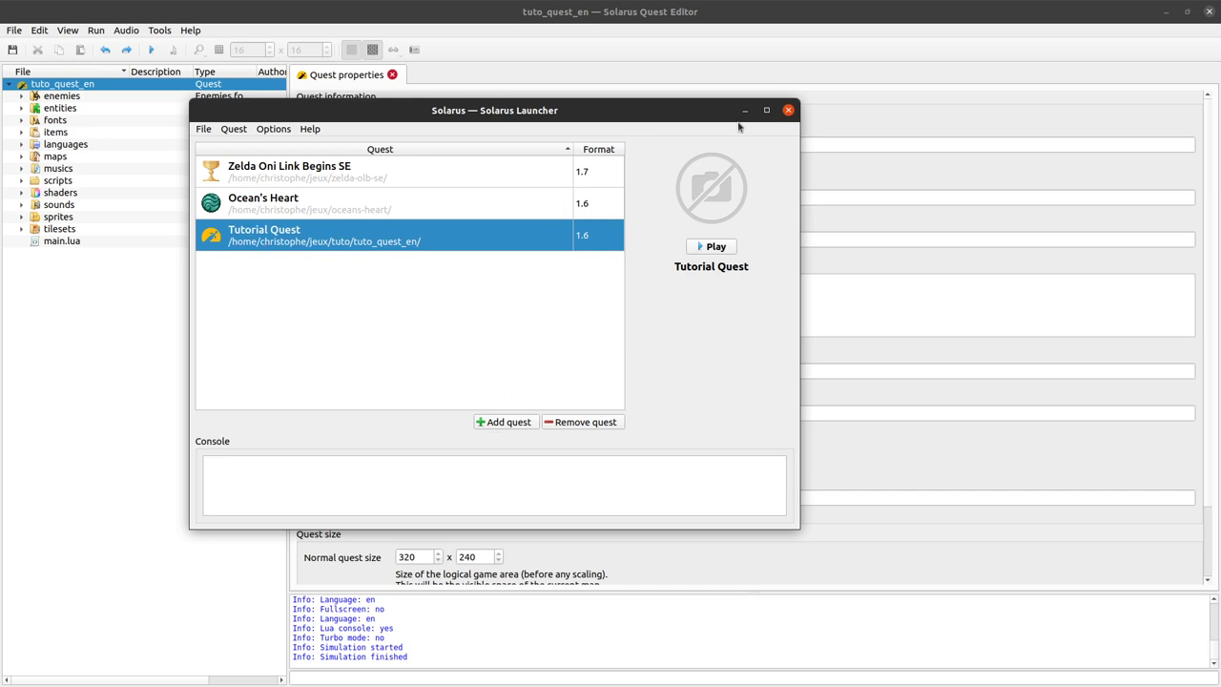
View the Ocean's Heart and Zelda Oni Link Begins SE details, then reselect Tutorial Quest.
{"action": "key", "text": "super+Right"}
{"action": "left_click_drag", "start_coordinate": [863, 11], "coordinate": [458, 140]}
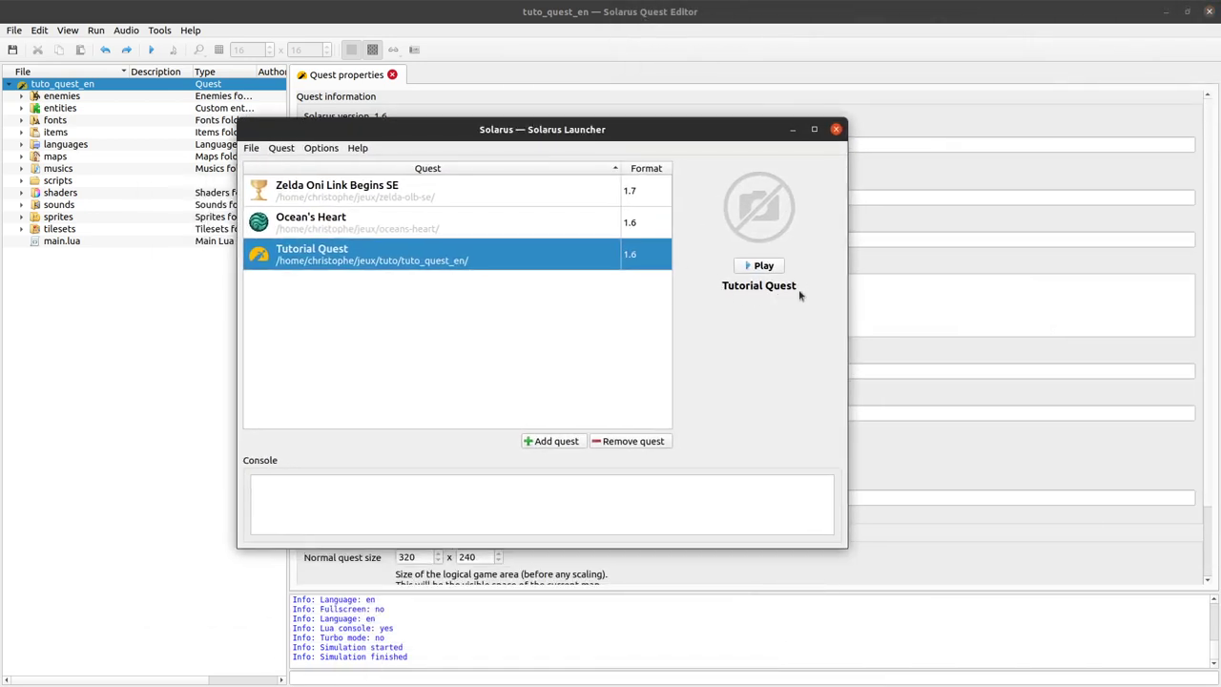
{"action": "left_click", "coordinate": [385, 219]}
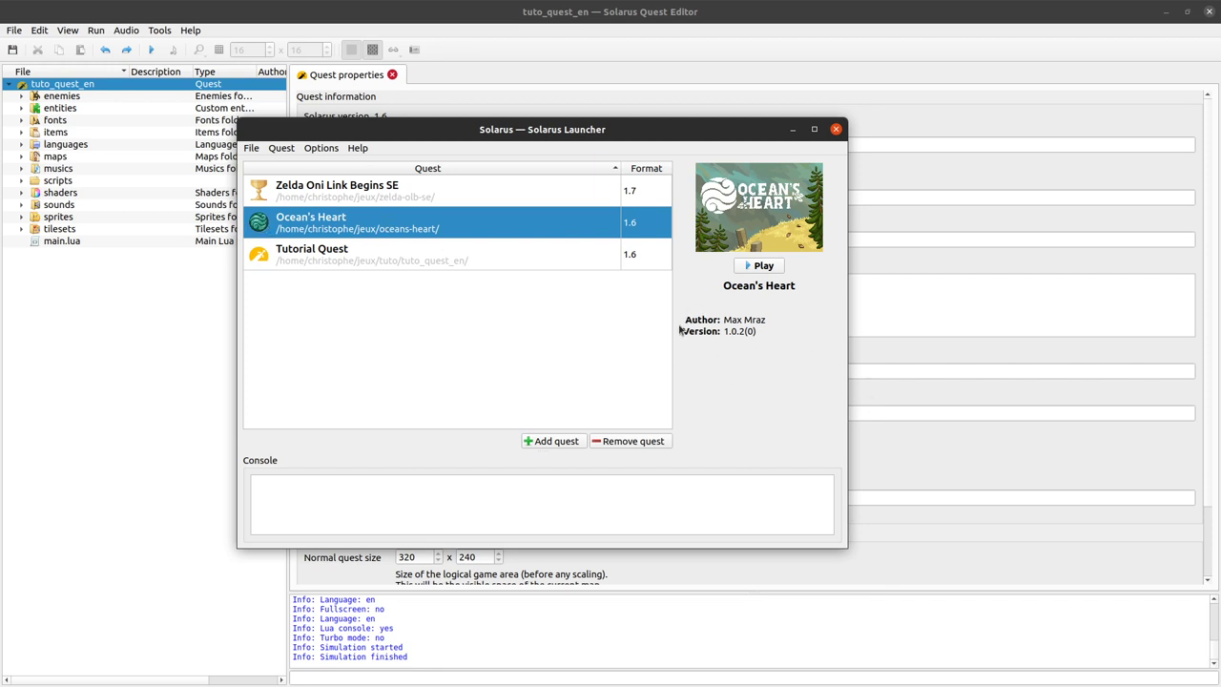
{"action": "left_click", "coordinate": [486, 200]}
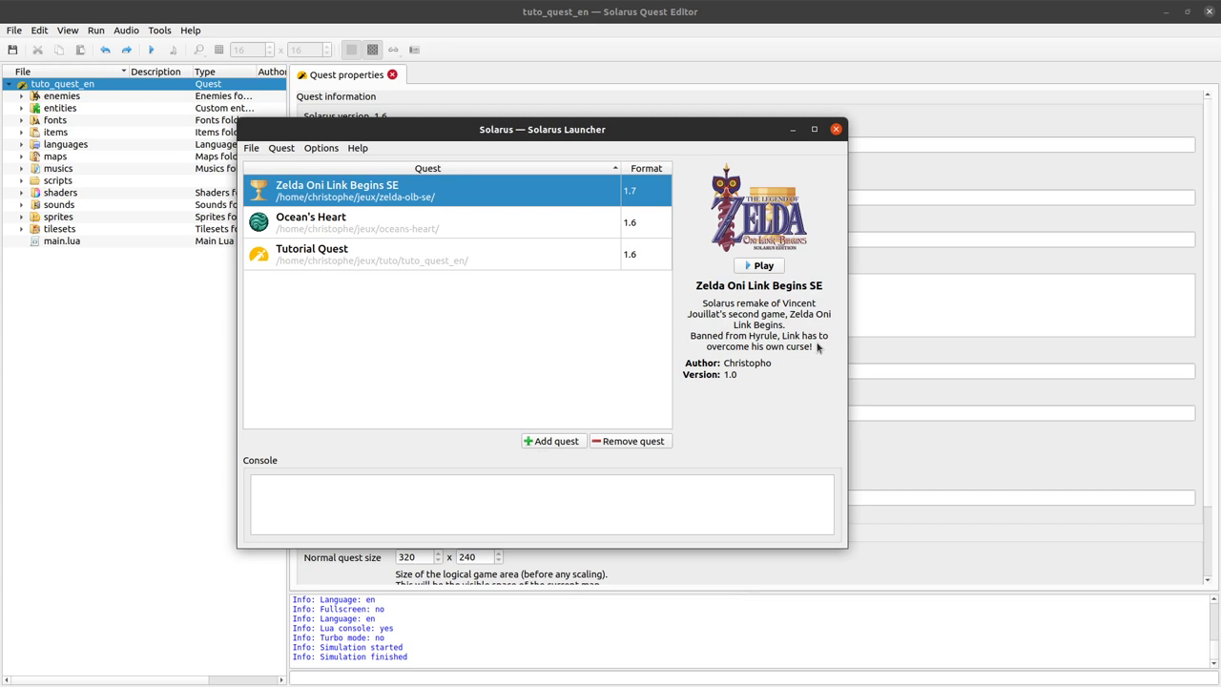
{"action": "left_click", "coordinate": [545, 258]}
Enter the summary 'Quest used to create official Solarus tutorials', fixing the Solarus typo.
{"action": "left_click", "coordinate": [946, 306]}
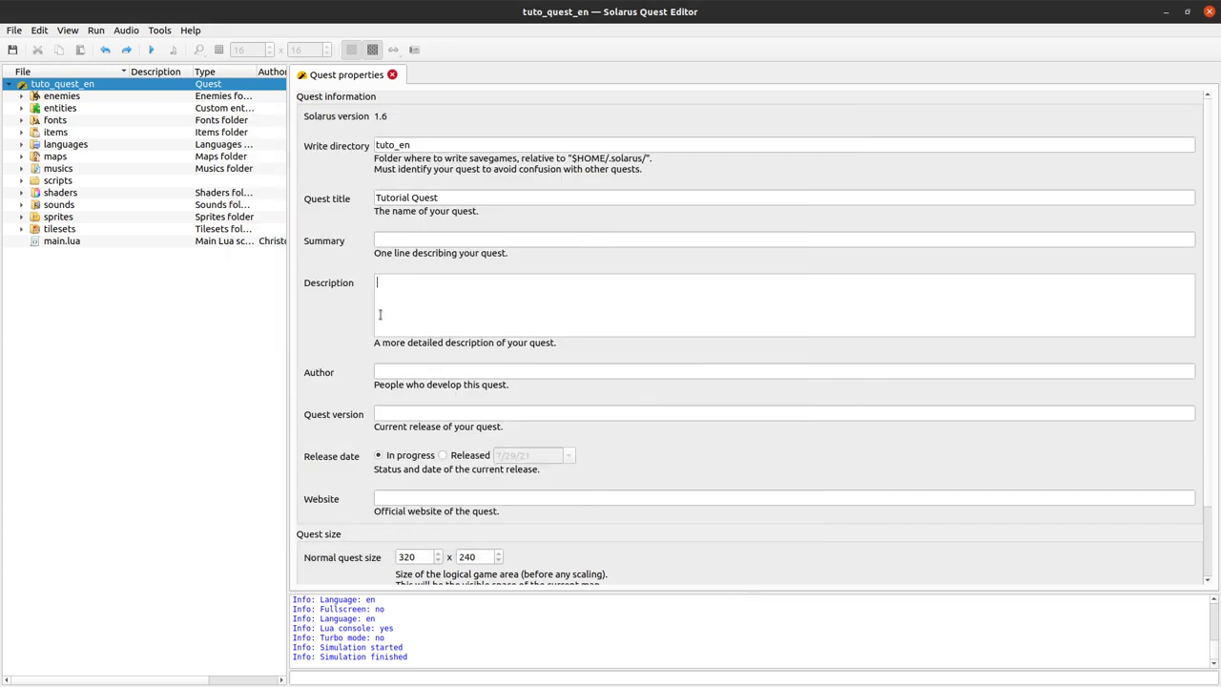
{"action": "scroll", "coordinate": [529, 234], "scroll_direction": "down", "scroll_amount": 2}
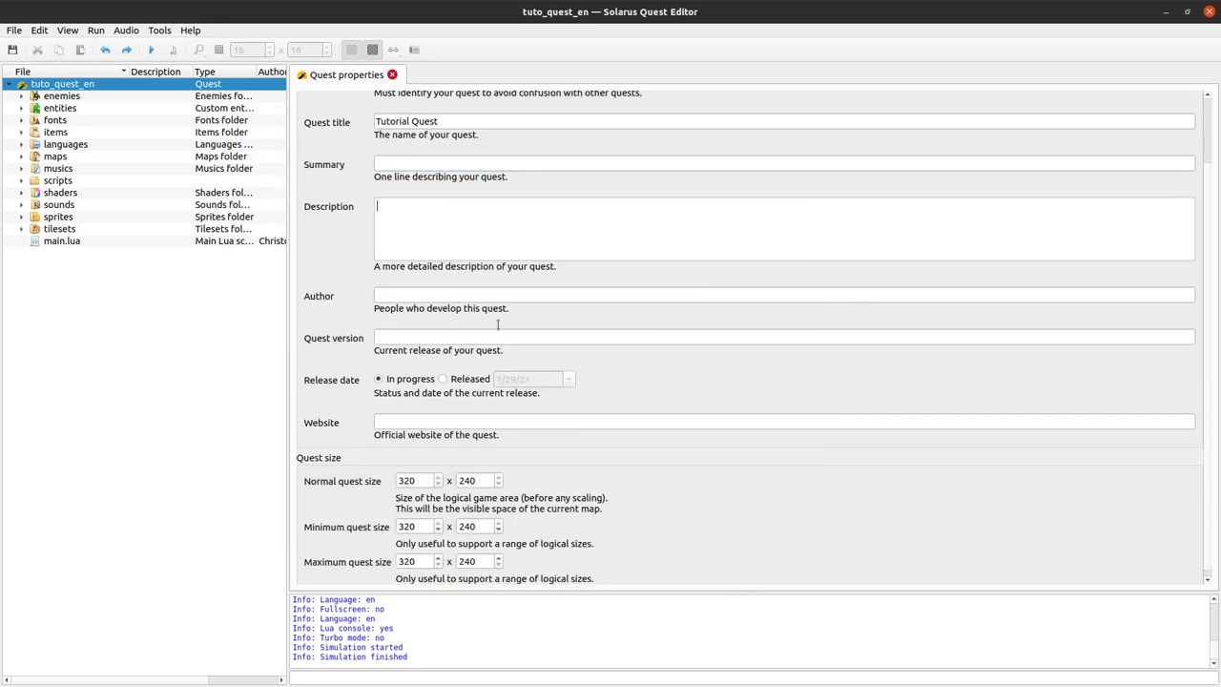
{"action": "left_click", "coordinate": [654, 164]}
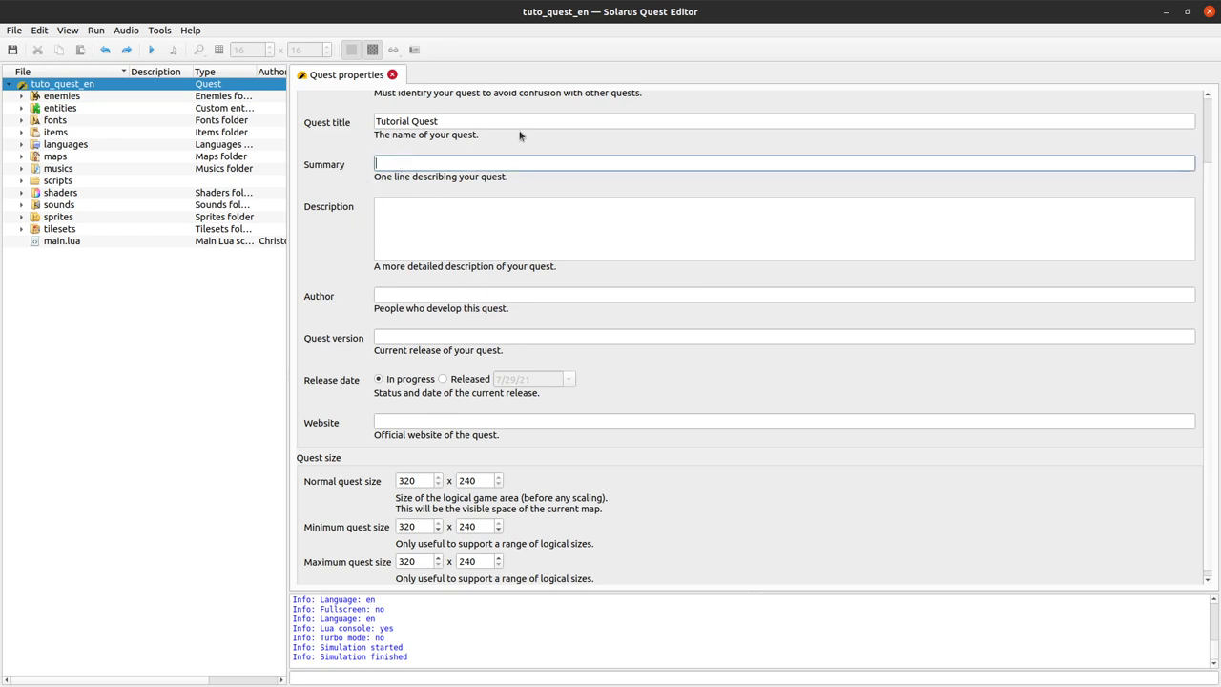
{"action": "type", "text": "Quest used to create"}
{"action": "type", "text": "official tutorials"}
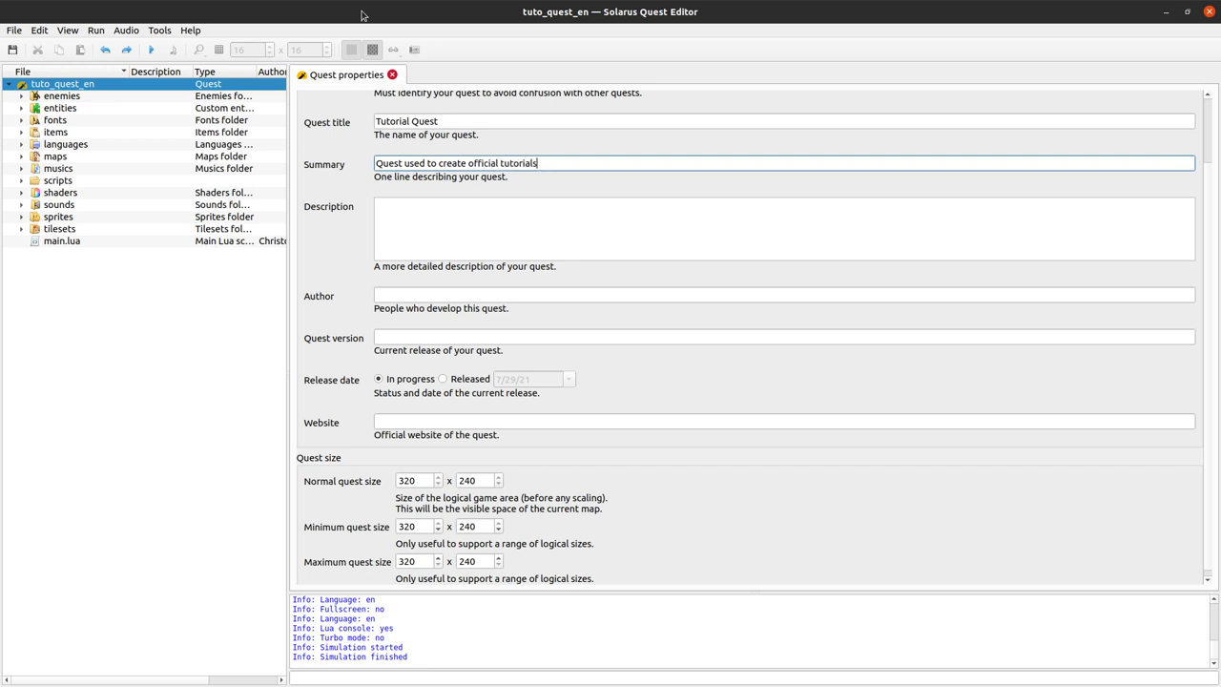
{"action": "key", "text": "ctrl+Left"}
{"action": "type", "text": "Soalrus"}
{"action": "key", "text": "ctrl+BackSpace"}
{"action": "type", "text": "Solarus"}
{"action": "key", "text": "ctrl+a"}
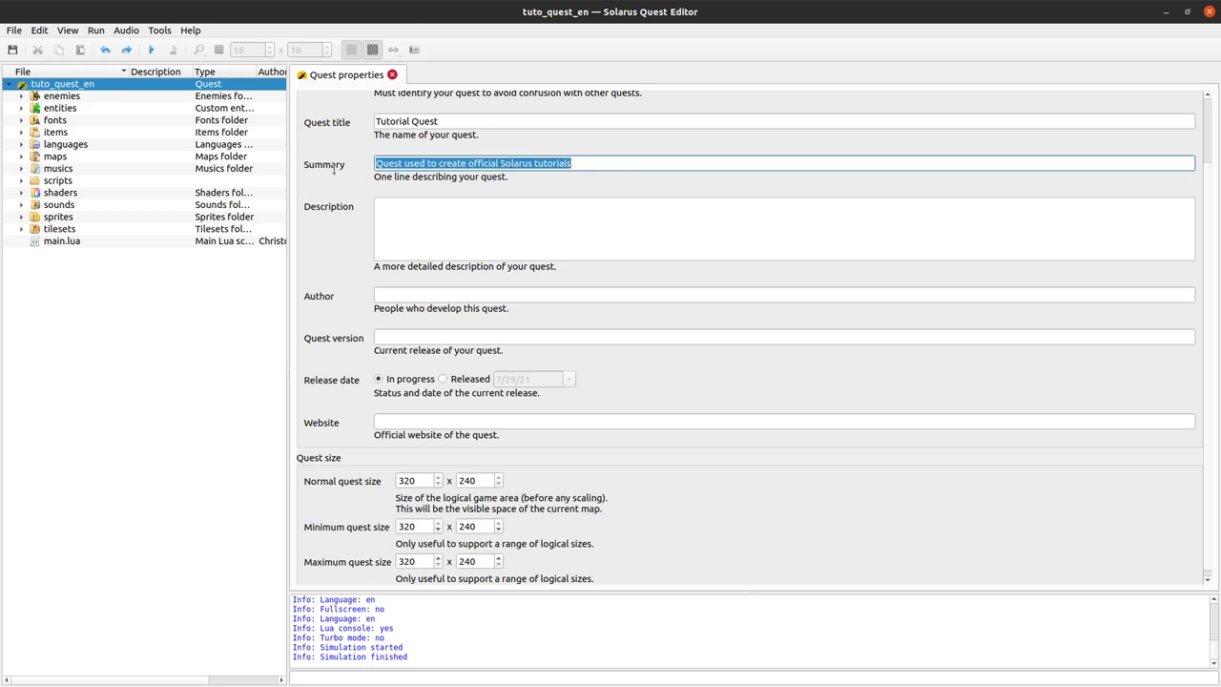
Write a two-line description about the video tutorials and their YouTube playlist, then save.
{"action": "key", "text": "Tab"}
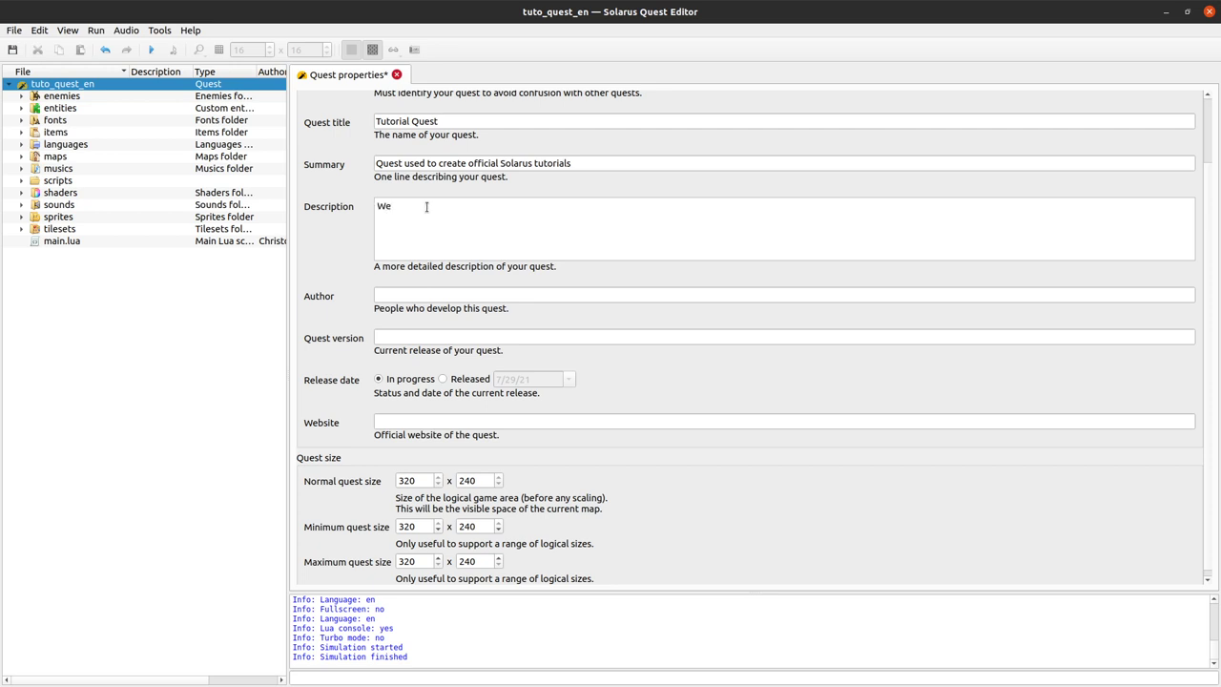
{"action": "type", "text": "this quest to create some video tutorials to get"}
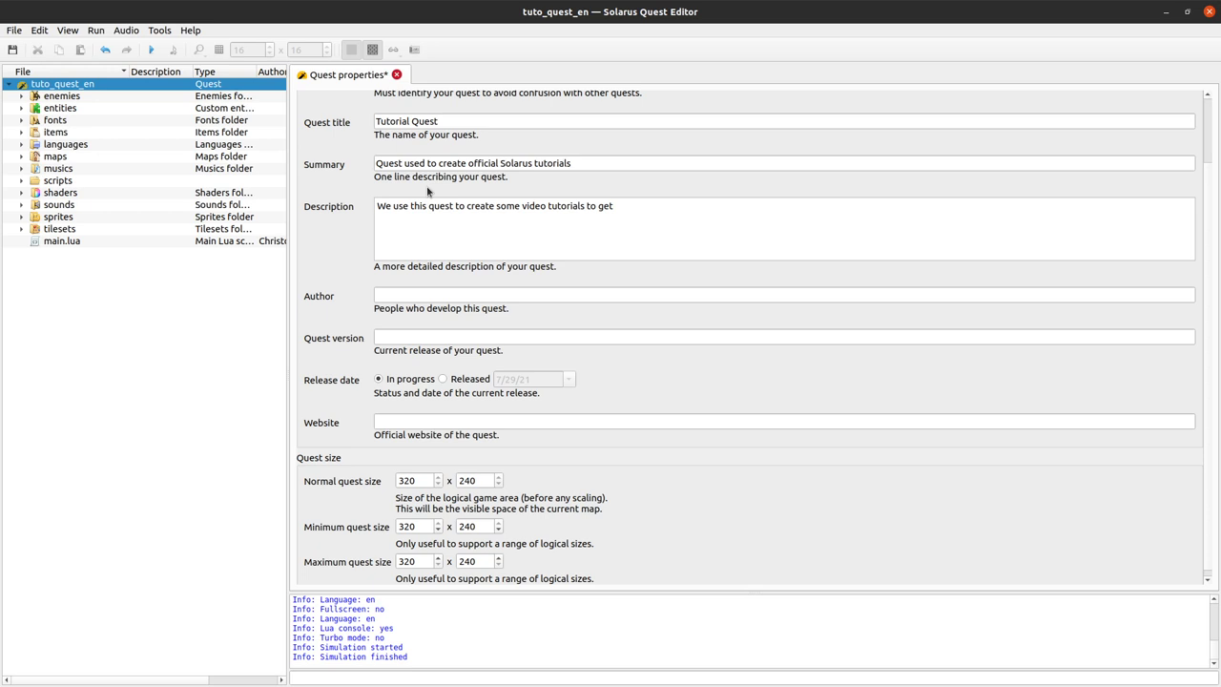
{"action": "key", "text": "ctrl+shift+Left"}
{"action": "type", "text": "he"}
{"action": "type", "text": "lp get ga"}
{"action": "type", "text": "amil"}
{"action": "type", "text": "iar t"}
{"action": "key", "text": "BackSpace"}
{"action": "type", "text": "with Soalrus"}
{"action": "key", "text": "BackSpace"}
{"action": "key", "text": "BackSpace"}
{"action": "type", "text": "larus quest creation."}
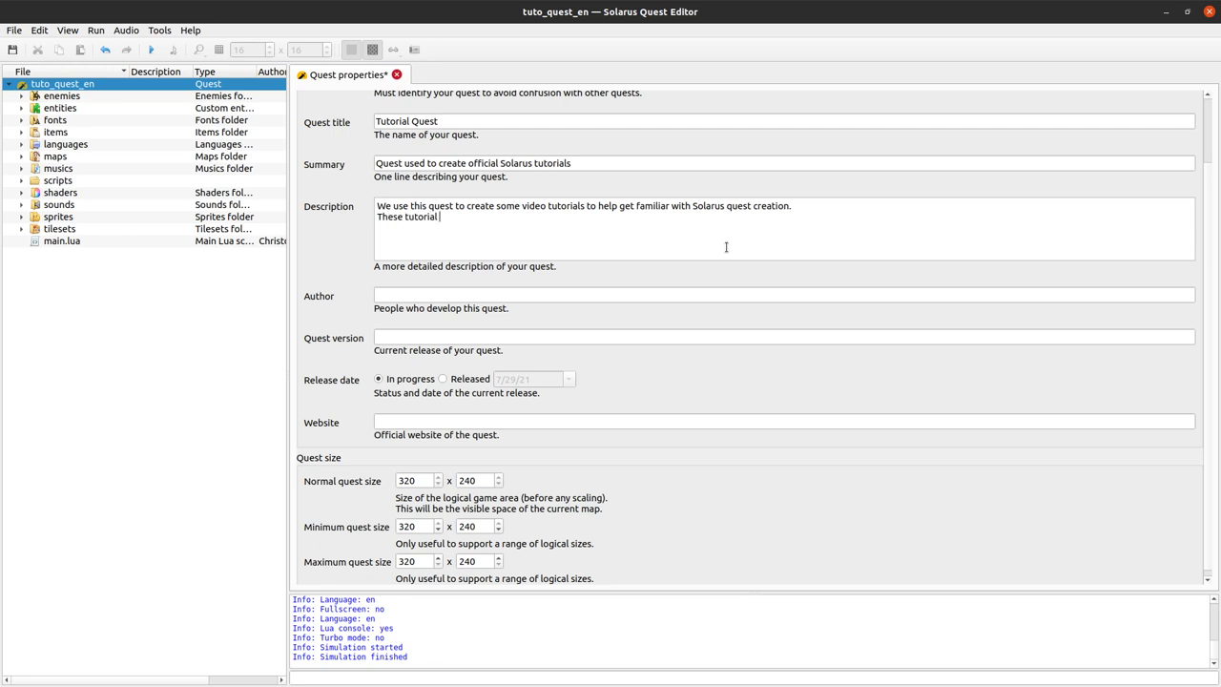
{"action": "type", "text": "plaaylist can be found on Christopho's"}
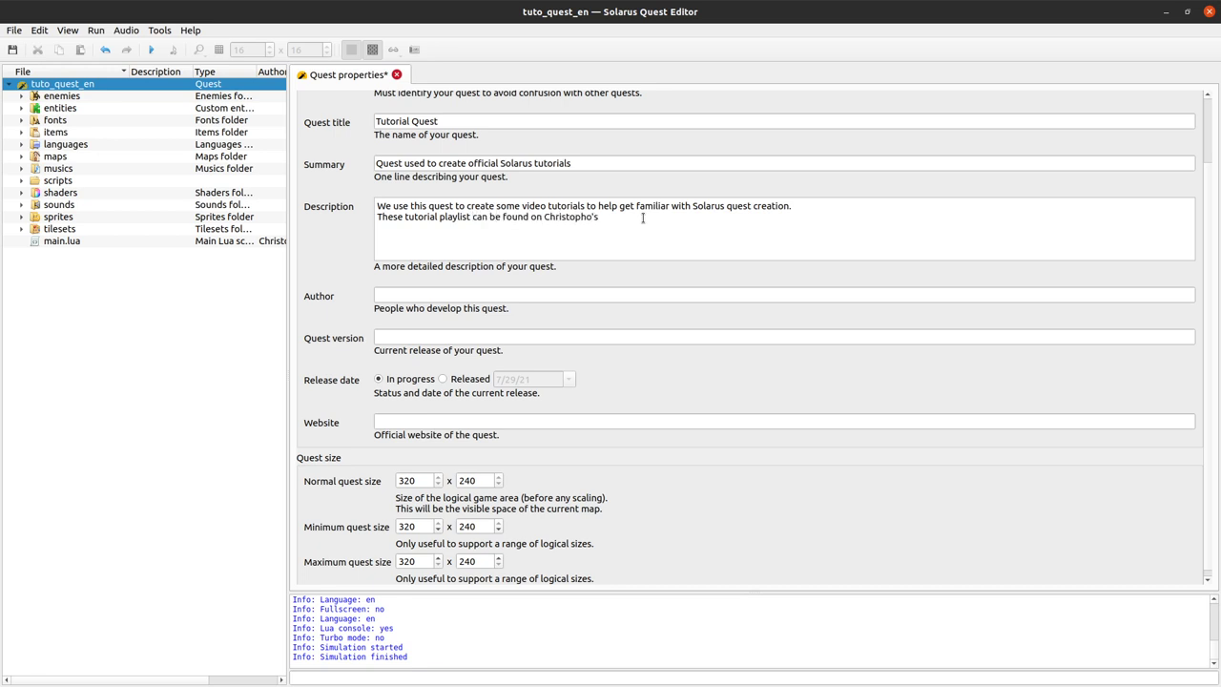
{"action": "type", "text": " YouTube channel."}
{"action": "key", "text": "ctrl+s"}
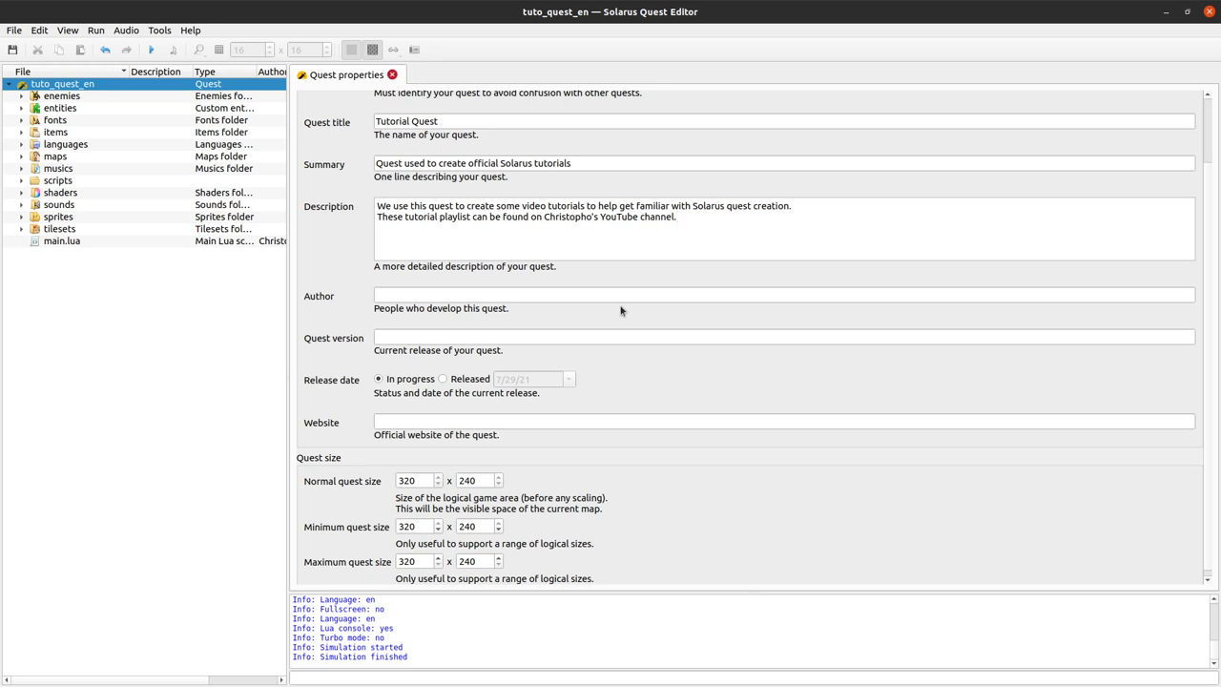
Enter the quest author's name in the Author field.
{"action": "left_click", "coordinate": [638, 295]}
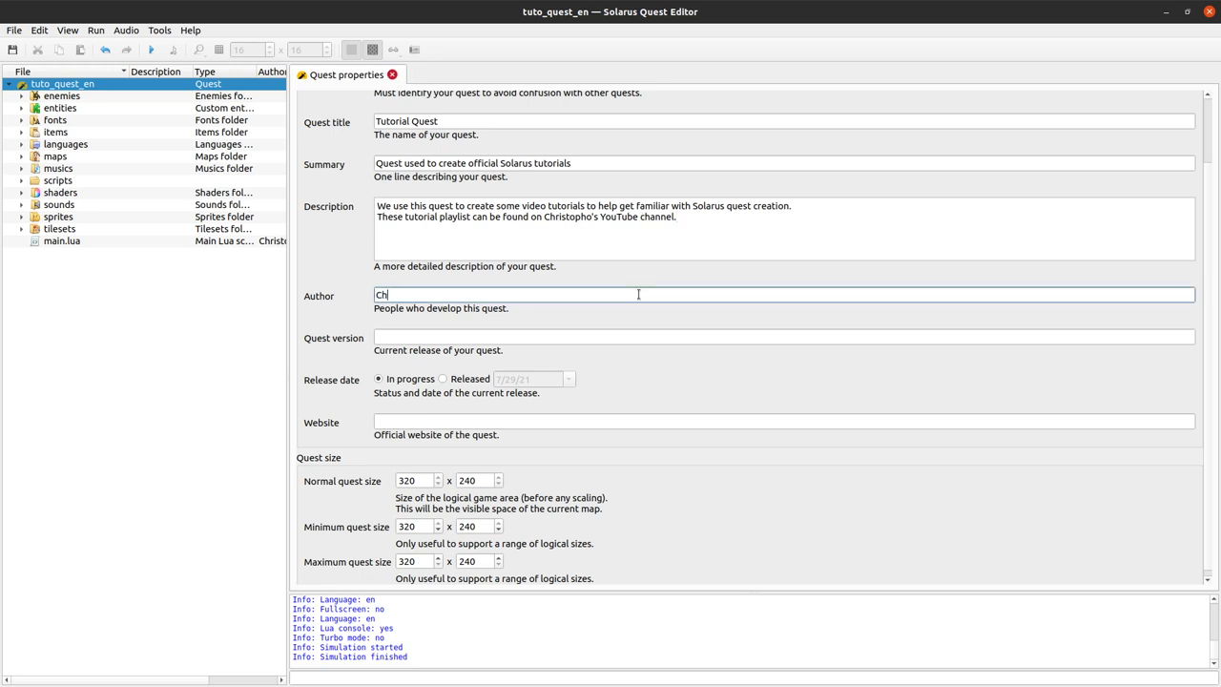
{"action": "type", "text": "Christopho"}
{"action": "left_click", "coordinate": [667, 373]}
{"action": "left_click", "coordinate": [587, 296]}
{"action": "double_click", "coordinate": [587, 296]}
{"action": "left_click", "coordinate": [681, 283]}
{"action": "left_click", "coordinate": [722, 295]}
Toggle the release status between Released and In progress, leaving it In progress.
{"action": "left_click", "coordinate": [472, 333]}
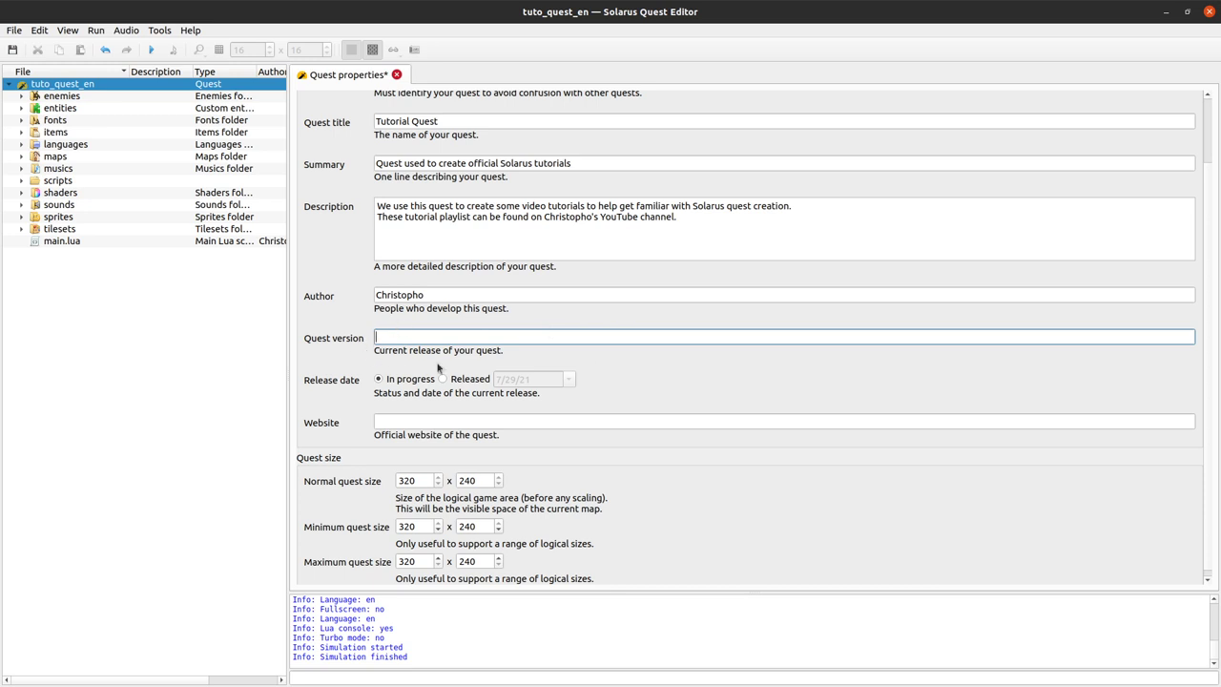
{"action": "left_click", "coordinate": [467, 380]}
{"action": "left_click", "coordinate": [397, 380]}
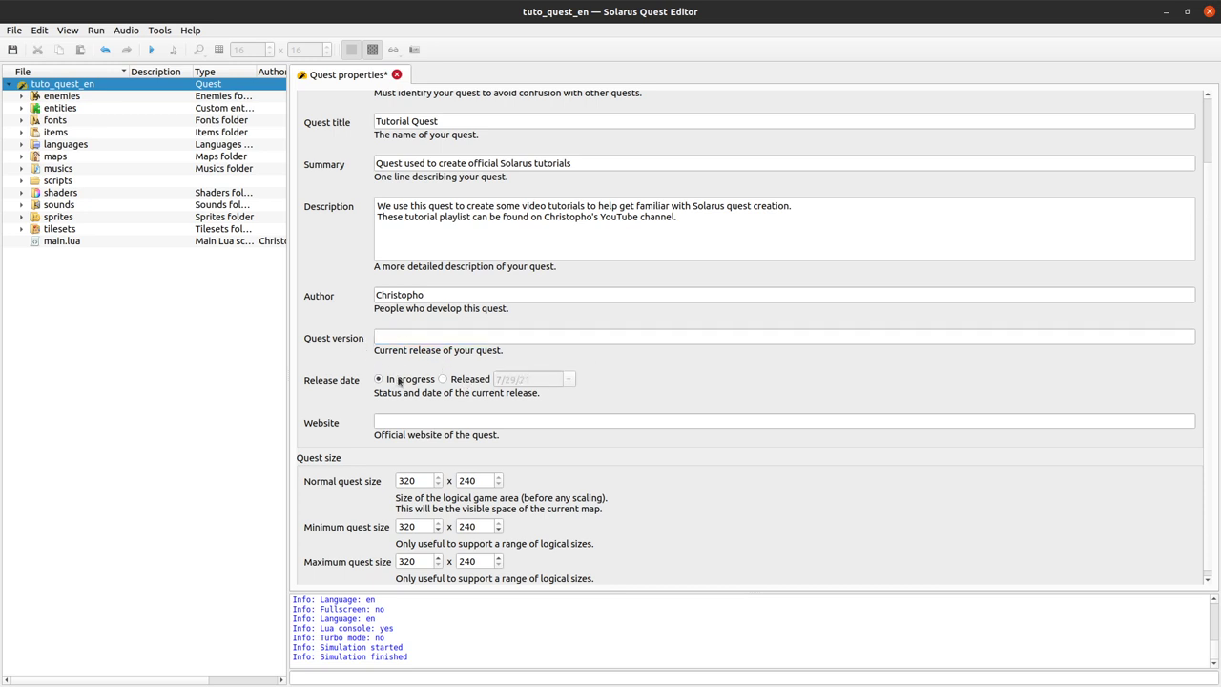
{"action": "left_click", "coordinate": [458, 380]}
{"action": "left_click", "coordinate": [417, 380]}
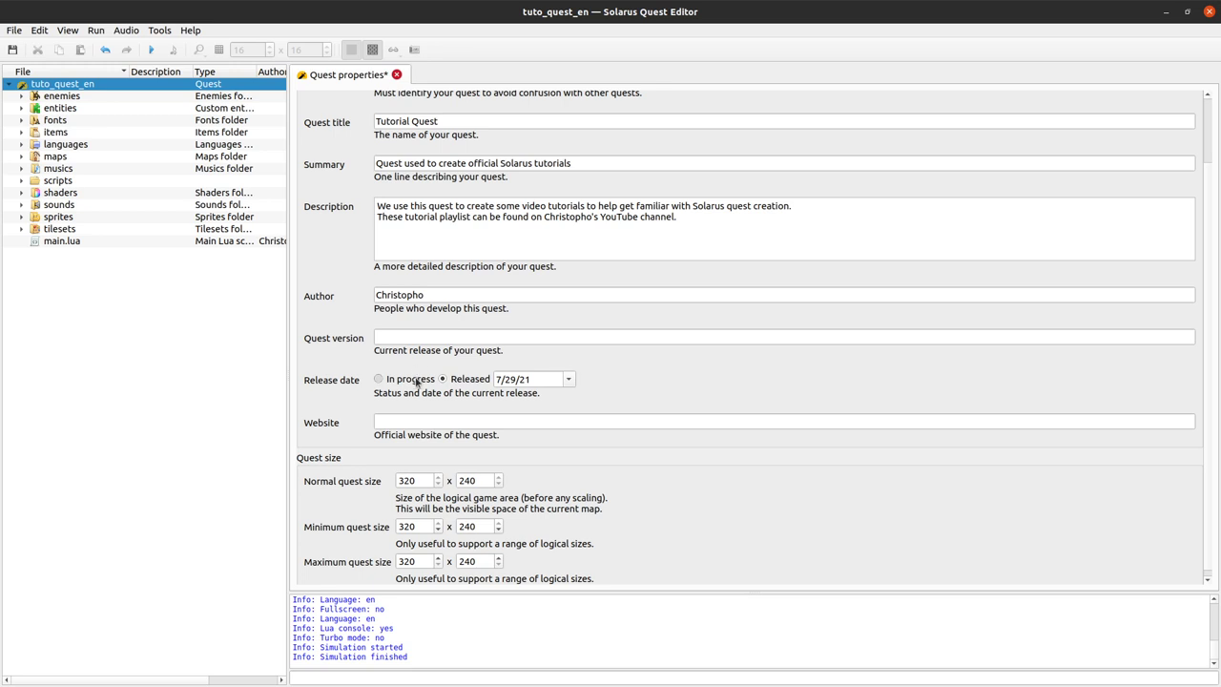
{"action": "left_click", "coordinate": [425, 421]}
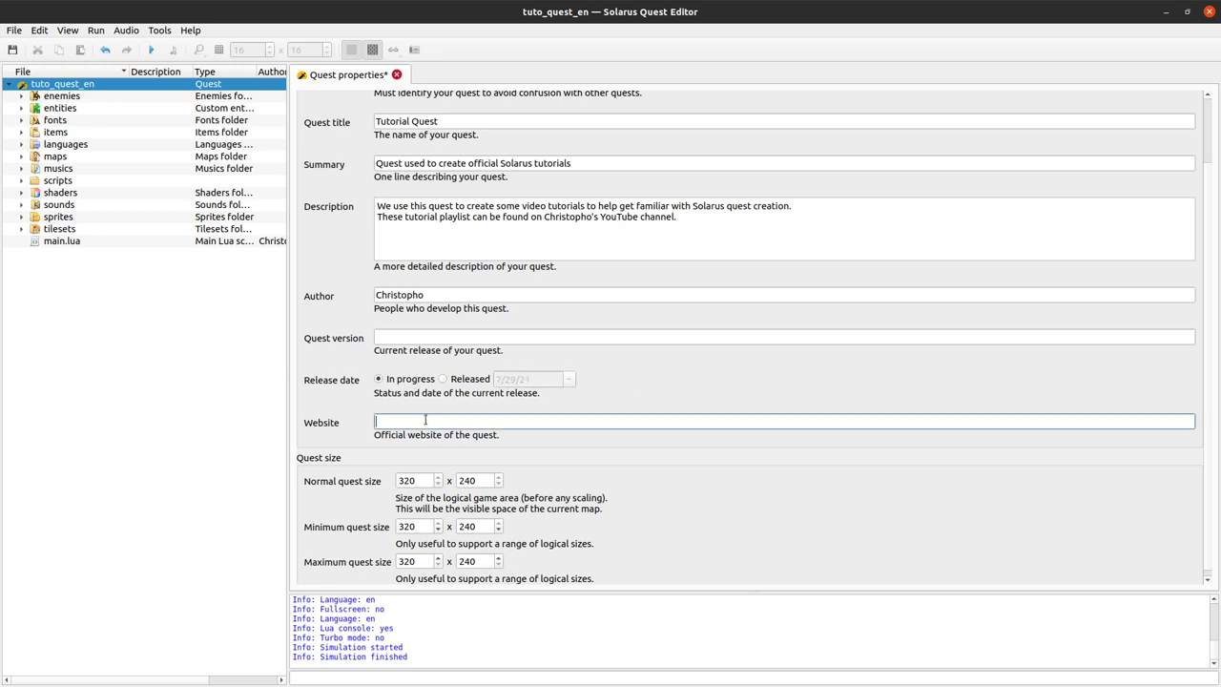
{"action": "type", "text": "https://www.soallarus-games.r"}
{"action": "key", "text": "BackSpace"}
{"action": "type", "text": "org"}
{"action": "left_click", "coordinate": [563, 436]}
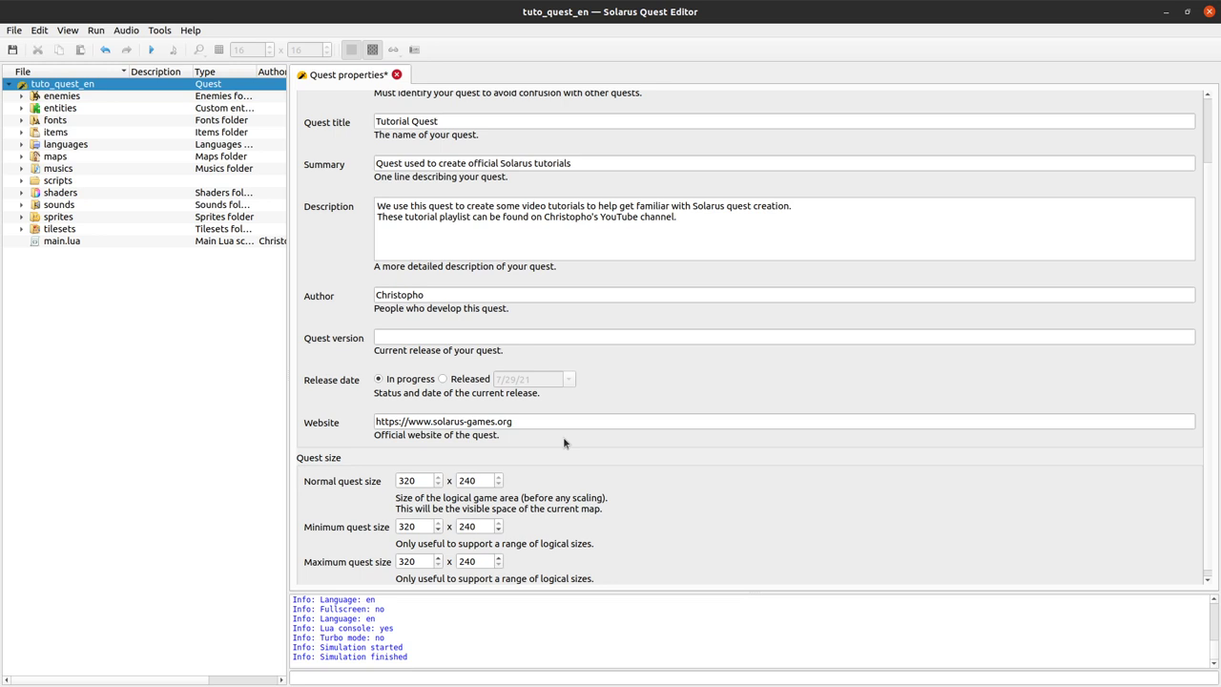
{"action": "key", "text": "ctrl+s"}
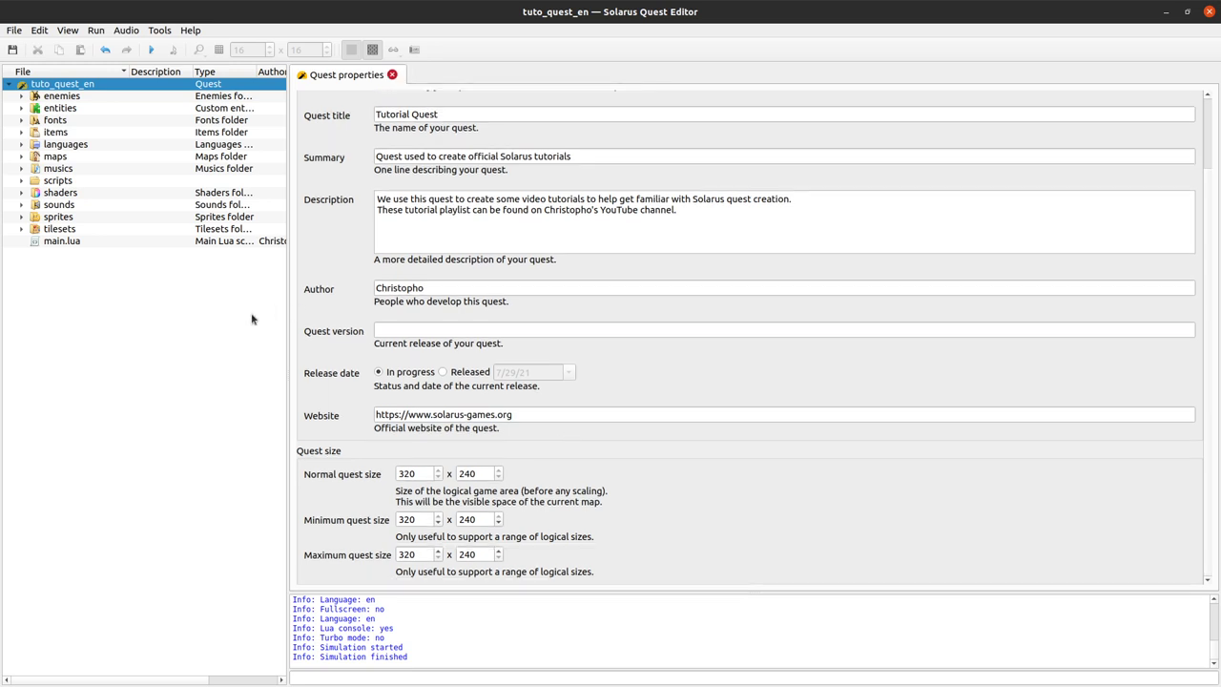
Bring the launcher forward, compare each quest's details, and end on Tutorial Quest's updated info.
{"action": "key", "text": "alt+Tab"}
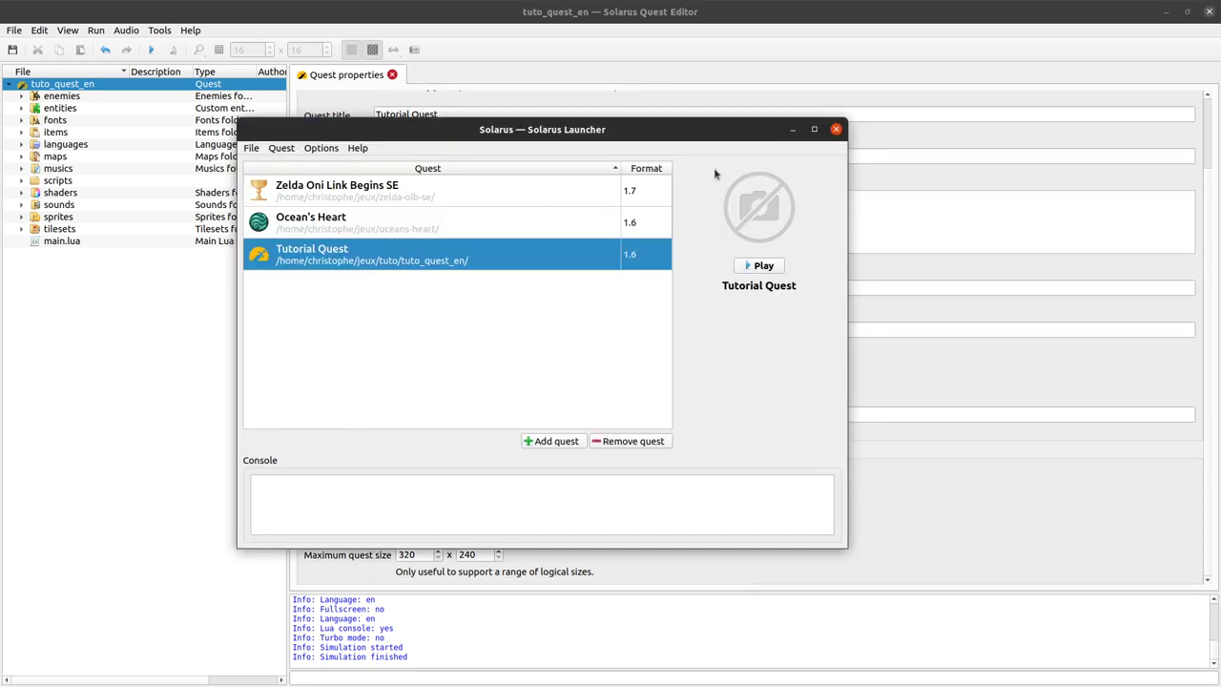
{"action": "left_click", "coordinate": [837, 128]}
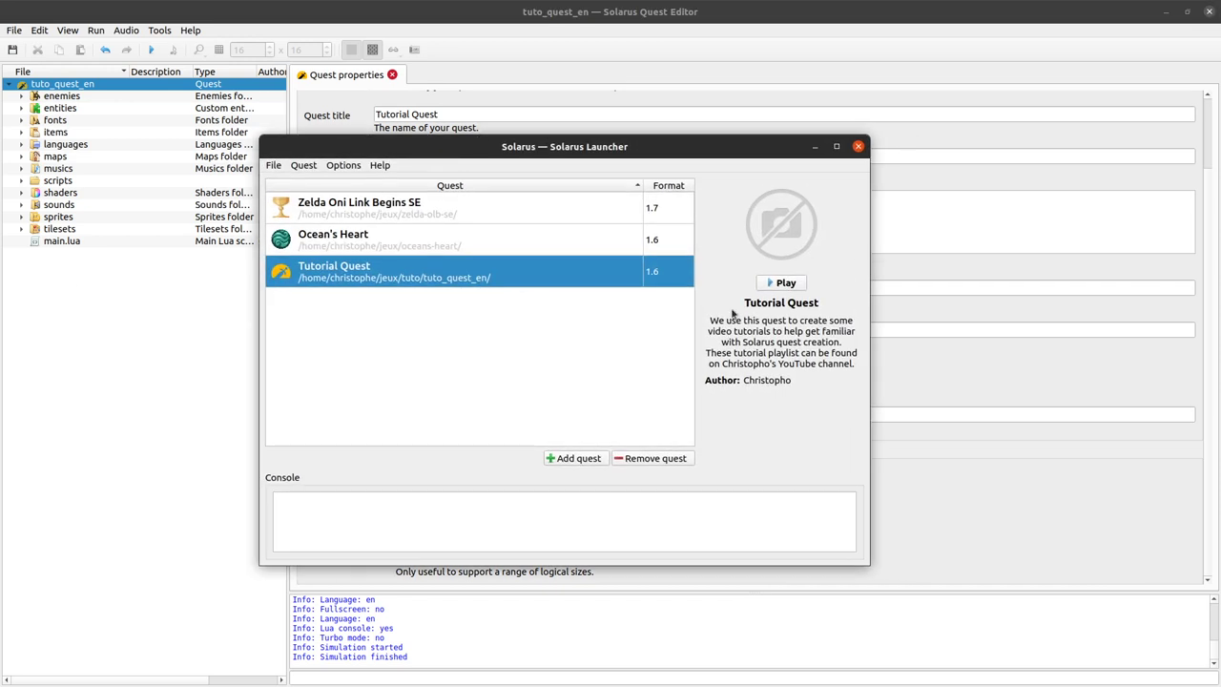
{"action": "left_click_drag", "start_coordinate": [653, 147], "coordinate": [973, 127]}
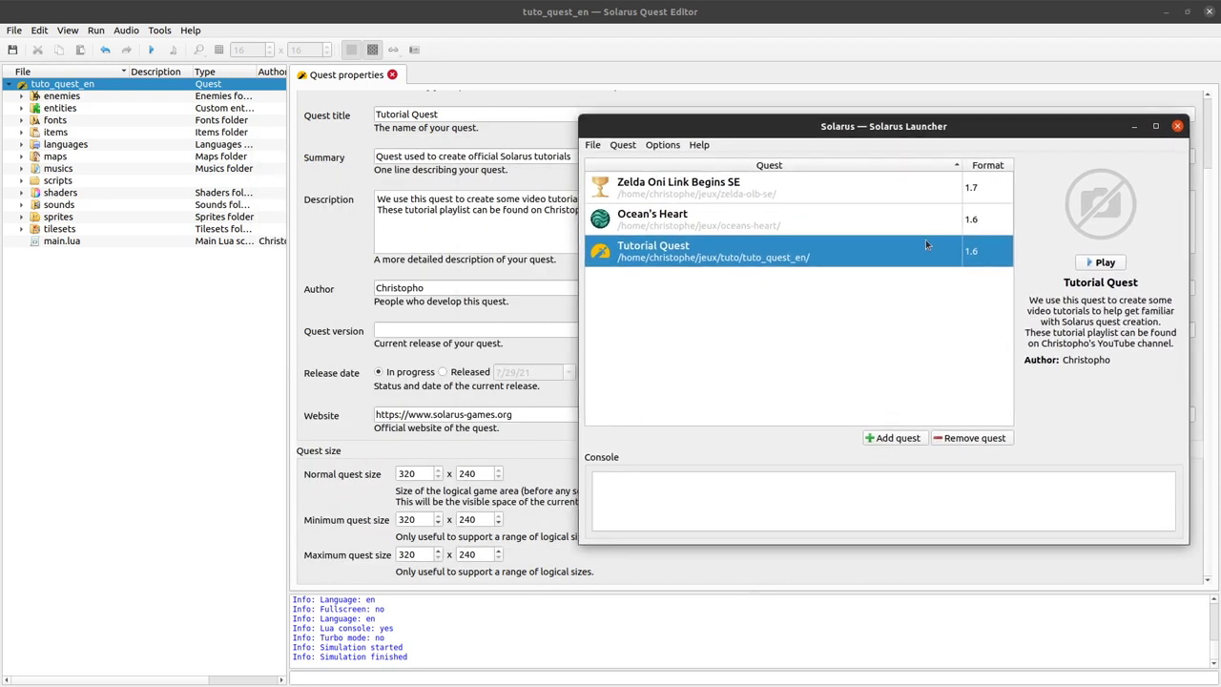
{"action": "left_click_drag", "start_coordinate": [972, 122], "coordinate": [925, 125]}
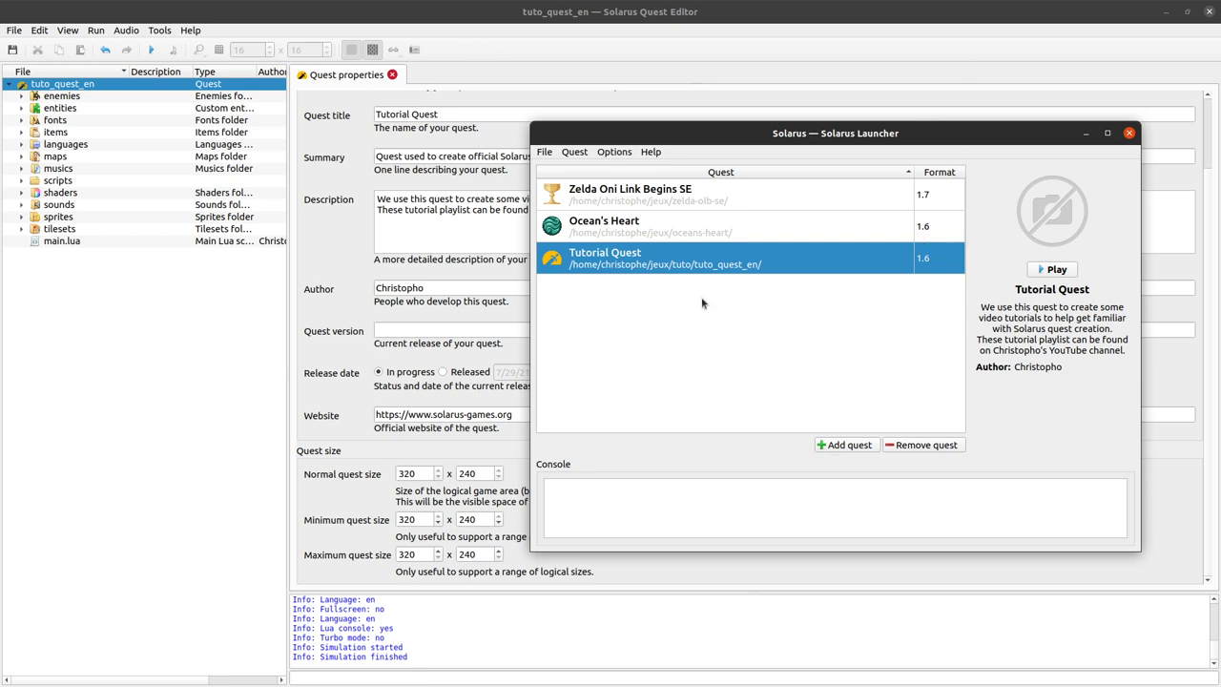
{"action": "left_click", "coordinate": [705, 238]}
{"action": "left_click", "coordinate": [727, 199]}
{"action": "left_click", "coordinate": [740, 250]}
{"action": "left_click", "coordinate": [758, 191]}
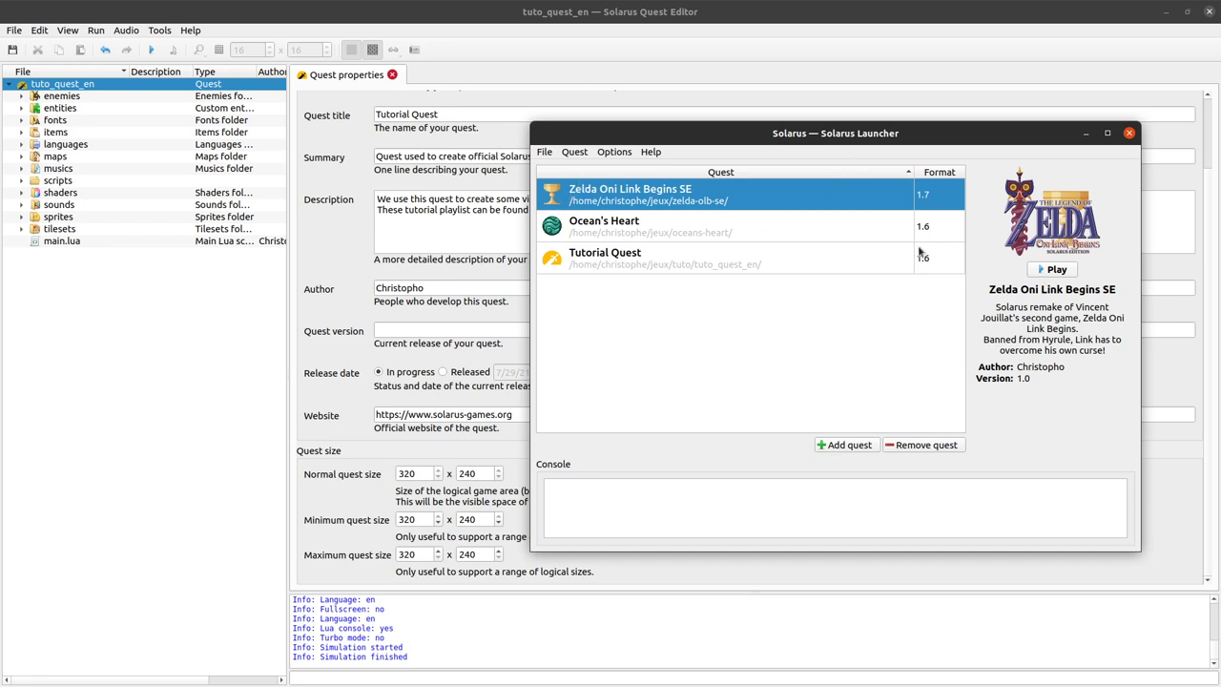
{"action": "left_click", "coordinate": [570, 265]}
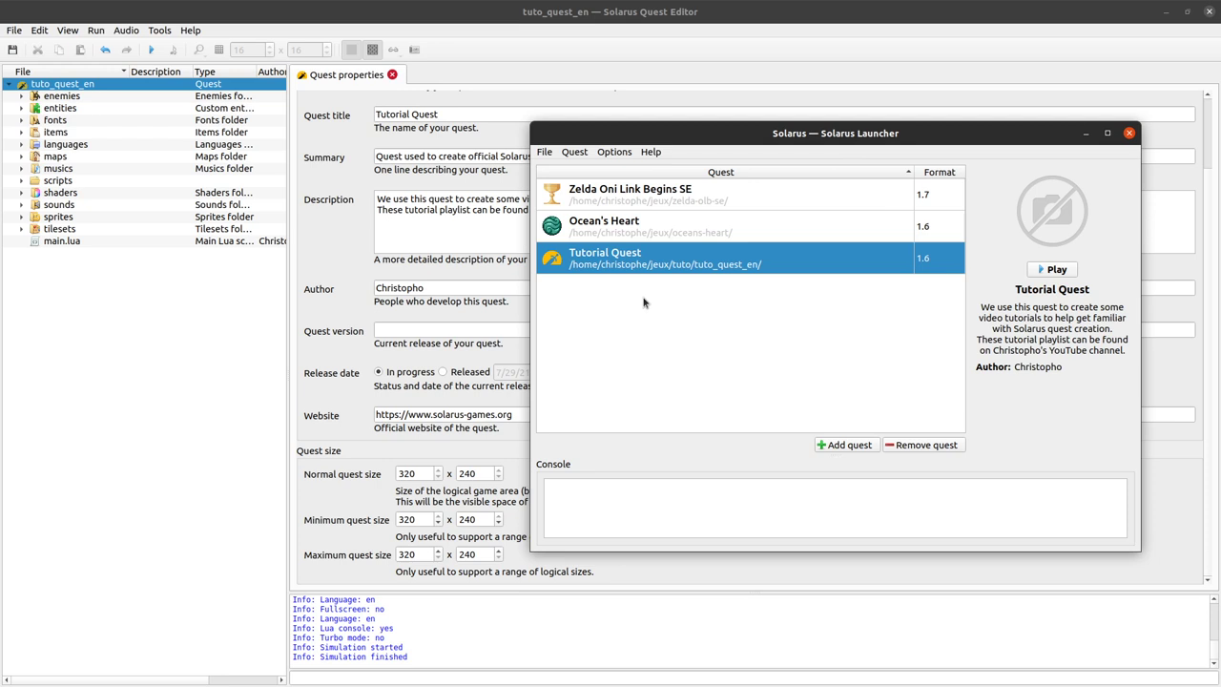
Close the launcher, scroll the quest properties to the top, and switch to the logos and icons doc.
{"action": "left_click", "coordinate": [1128, 134]}
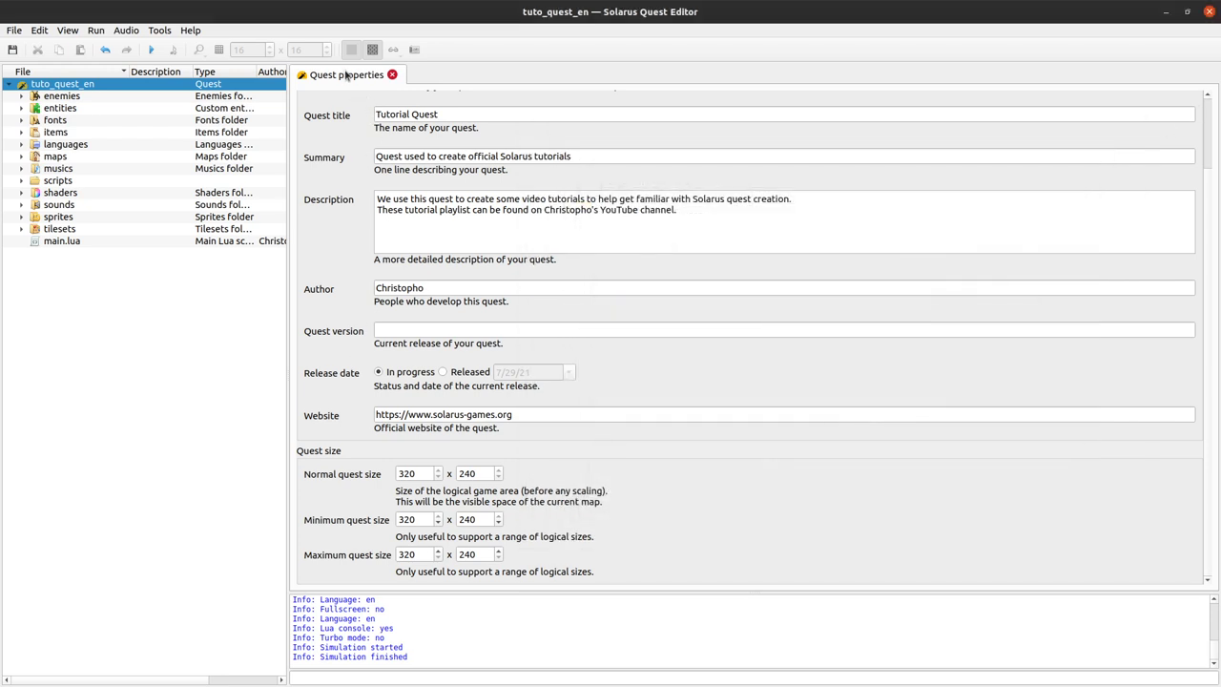
{"action": "scroll", "coordinate": [346, 138], "scroll_direction": "up", "scroll_amount": 2}
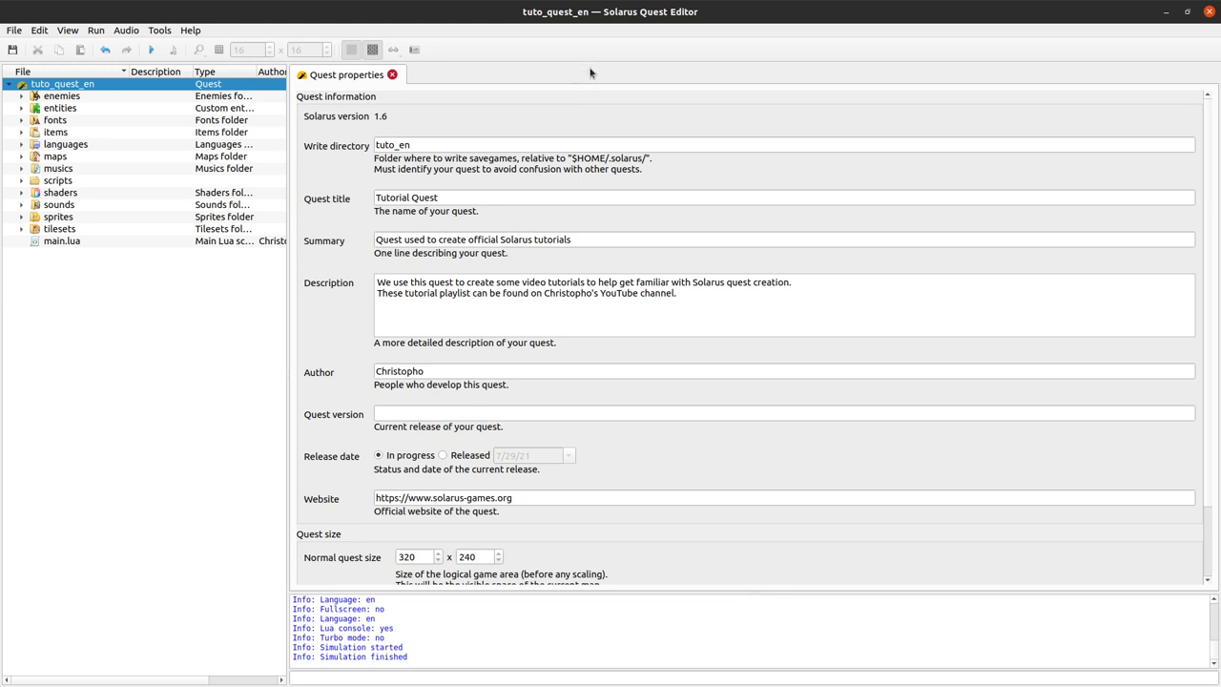
{"action": "key", "text": "alt+Tab"}
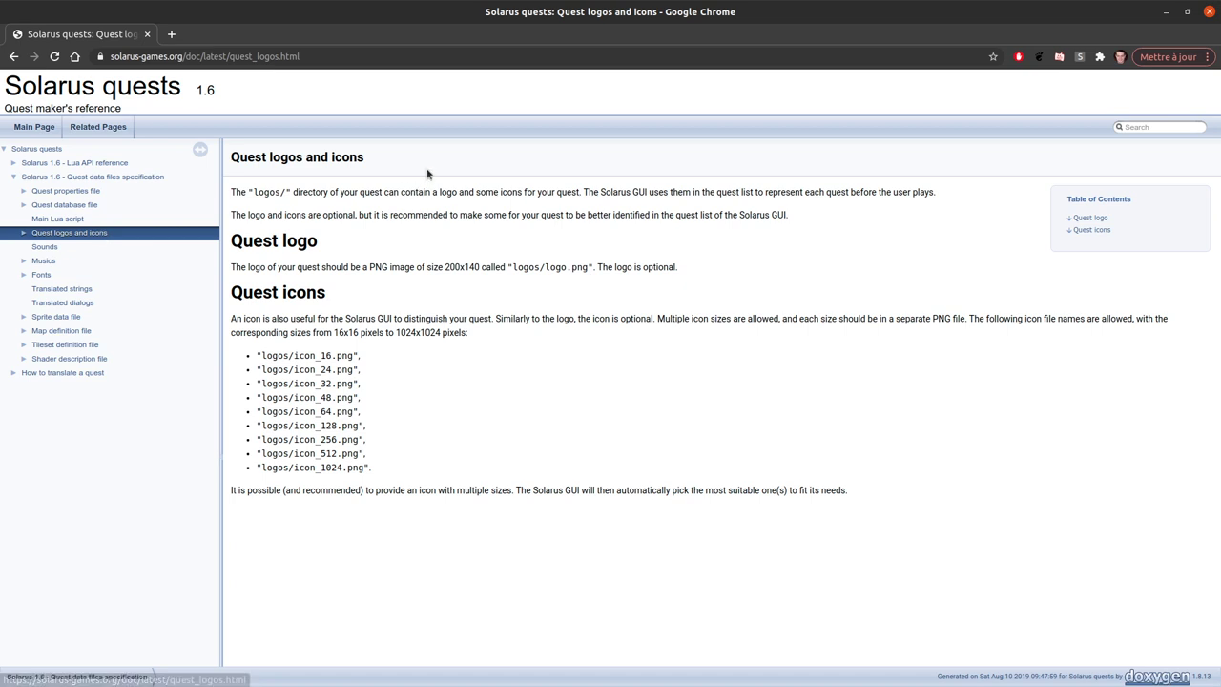
Highlight the Quest logo requirement: a 200x140 image saved as logos/logo.png.
{"action": "left_click_drag", "start_coordinate": [400, 158], "coordinate": [731, 563]}
{"action": "left_click", "coordinate": [987, 562]}
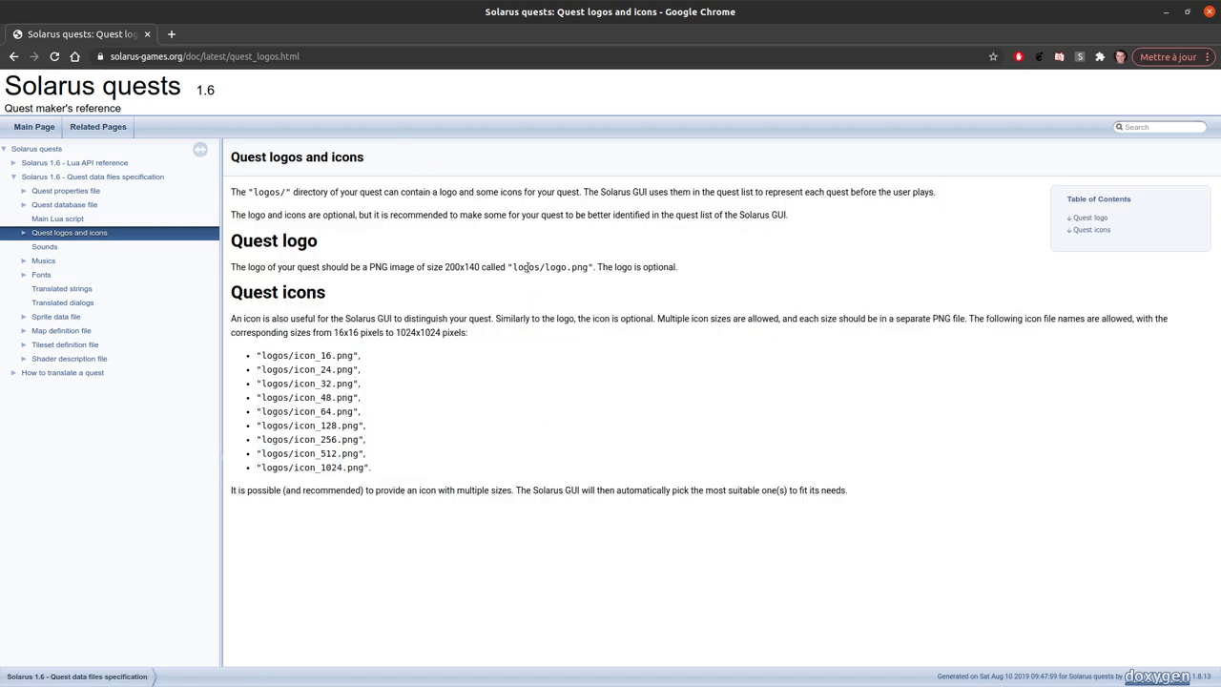
{"action": "left_click_drag", "start_coordinate": [334, 250], "coordinate": [553, 531]}
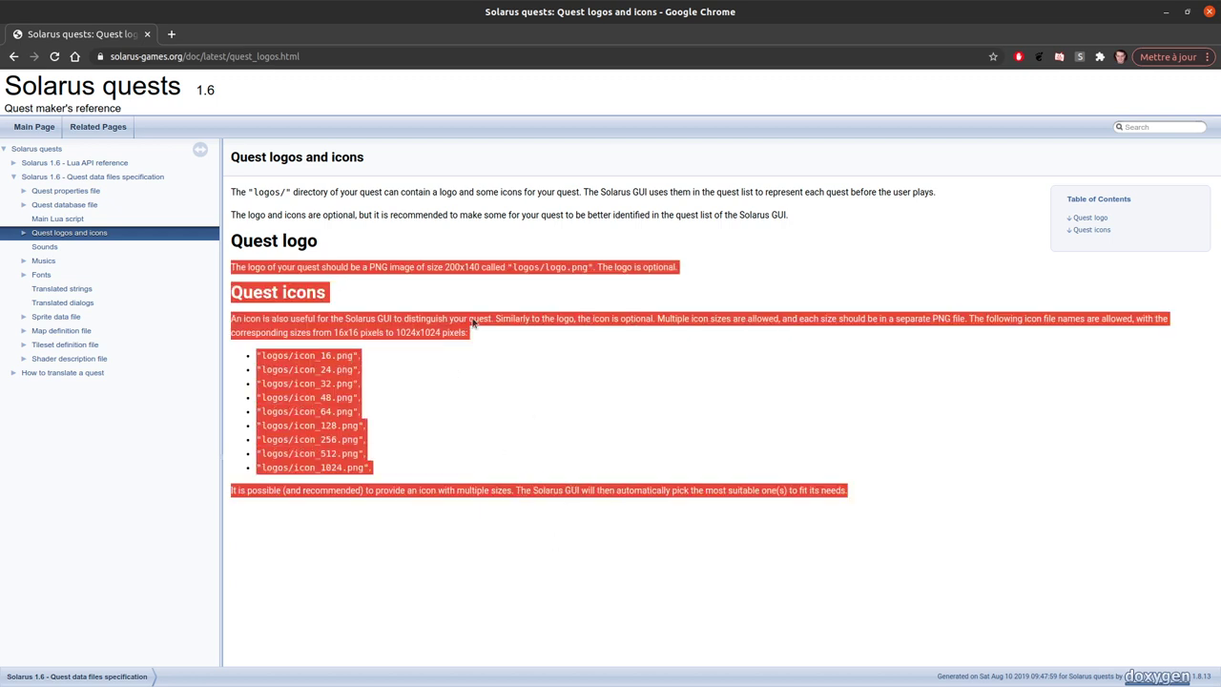
{"action": "left_click", "coordinate": [483, 240]}
{"action": "left_click_drag", "start_coordinate": [230, 239], "coordinate": [696, 267]}
{"action": "left_click", "coordinate": [461, 276]}
{"action": "double_click", "coordinate": [462, 267]}
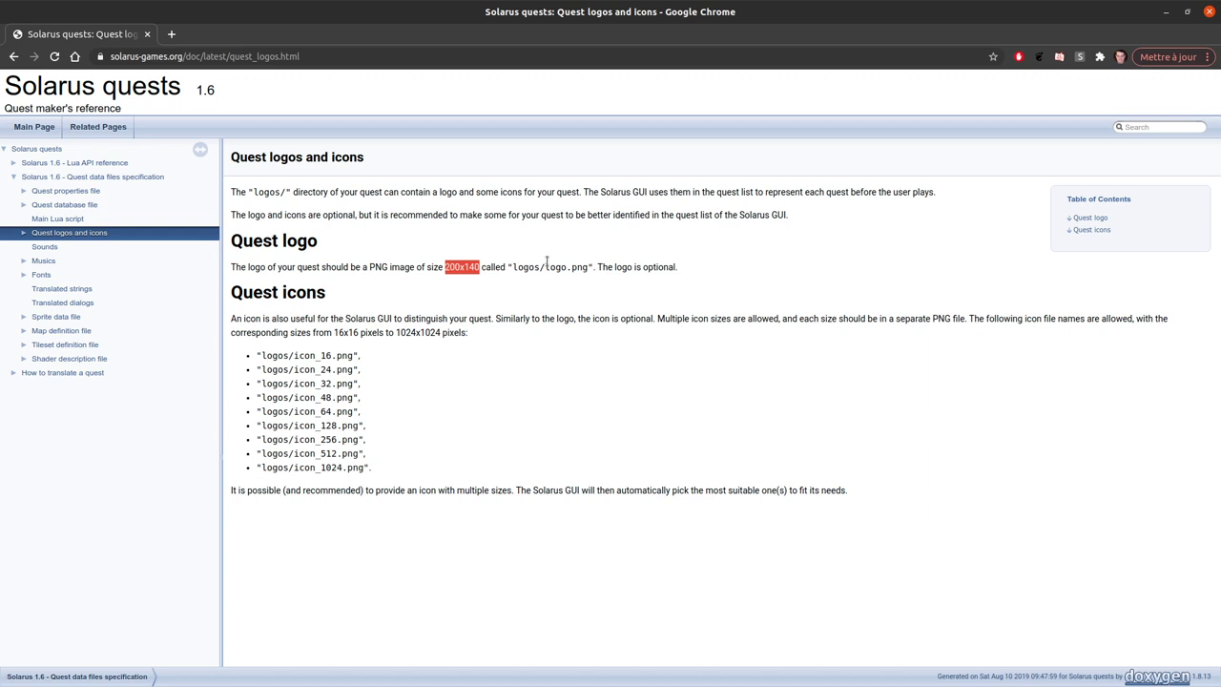
{"action": "left_click_drag", "start_coordinate": [520, 274], "coordinate": [585, 269]}
{"action": "left_click", "coordinate": [584, 270]}
Highlight the icon sizes paragraph and the list of required icon file names.
{"action": "left_click_drag", "start_coordinate": [375, 354], "coordinate": [395, 375]}
{"action": "left_click", "coordinate": [543, 319]}
{"action": "left_click", "coordinate": [526, 323]}
{"action": "left_click_drag", "start_coordinate": [544, 318], "coordinate": [507, 467]}
{"action": "left_click", "coordinate": [507, 466]}
{"action": "left_click_drag", "start_coordinate": [411, 479], "coordinate": [256, 351]}
{"action": "left_click", "coordinate": [521, 320]}
Select the whole logos and icons page text to review it.
{"action": "left_click_drag", "start_coordinate": [569, 505], "coordinate": [250, 160]}
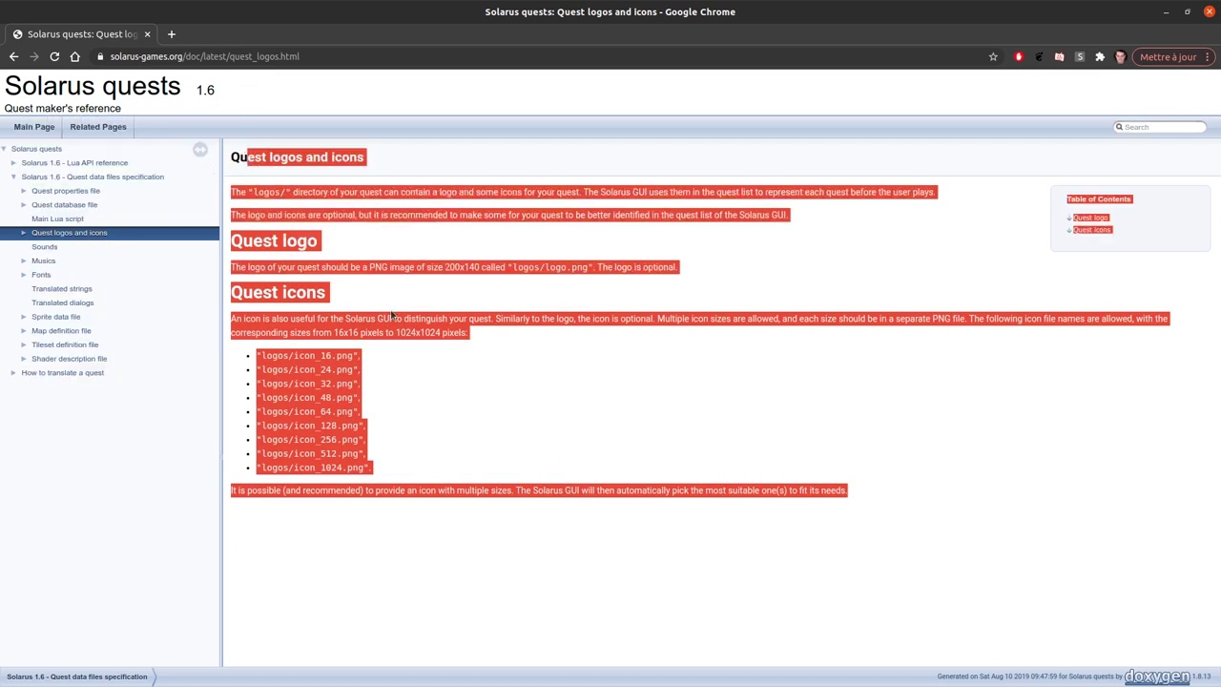
{"action": "left_click", "coordinate": [638, 322]}
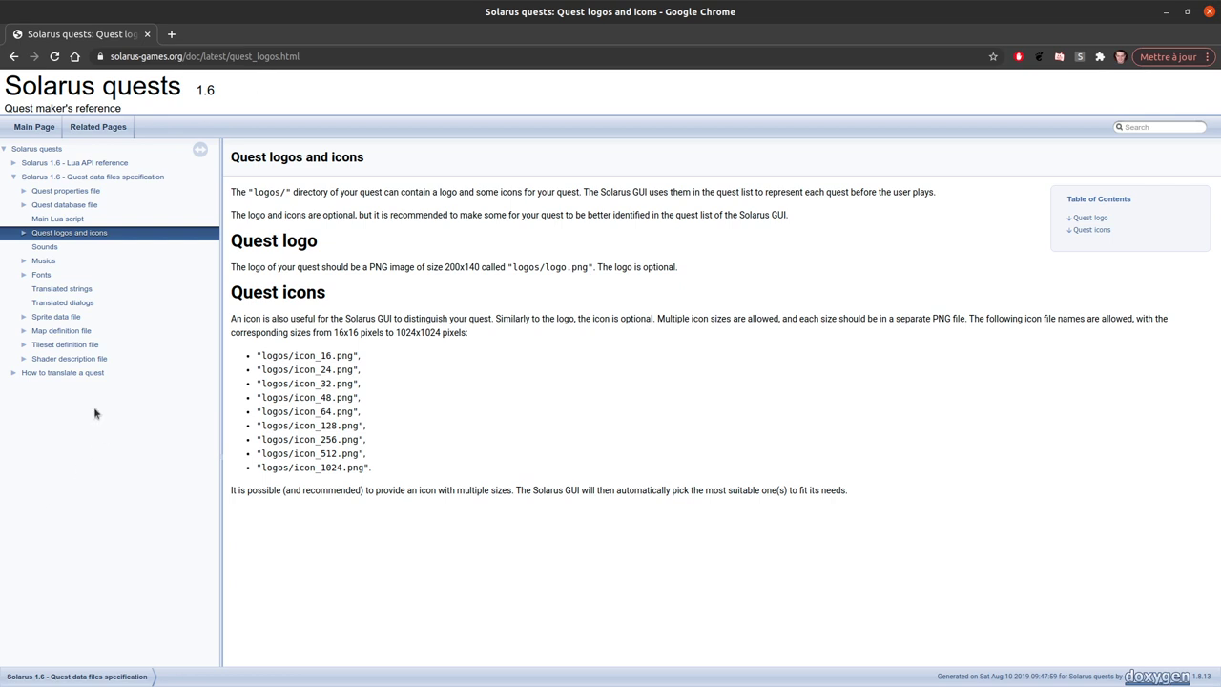
{"action": "left_click_drag", "start_coordinate": [591, 515], "coordinate": [264, 160]}
{"action": "left_click", "coordinate": [630, 346]}
Check the quest tree against the documentation's 'logos' folder name.
{"action": "key", "text": "alt+Tab"}
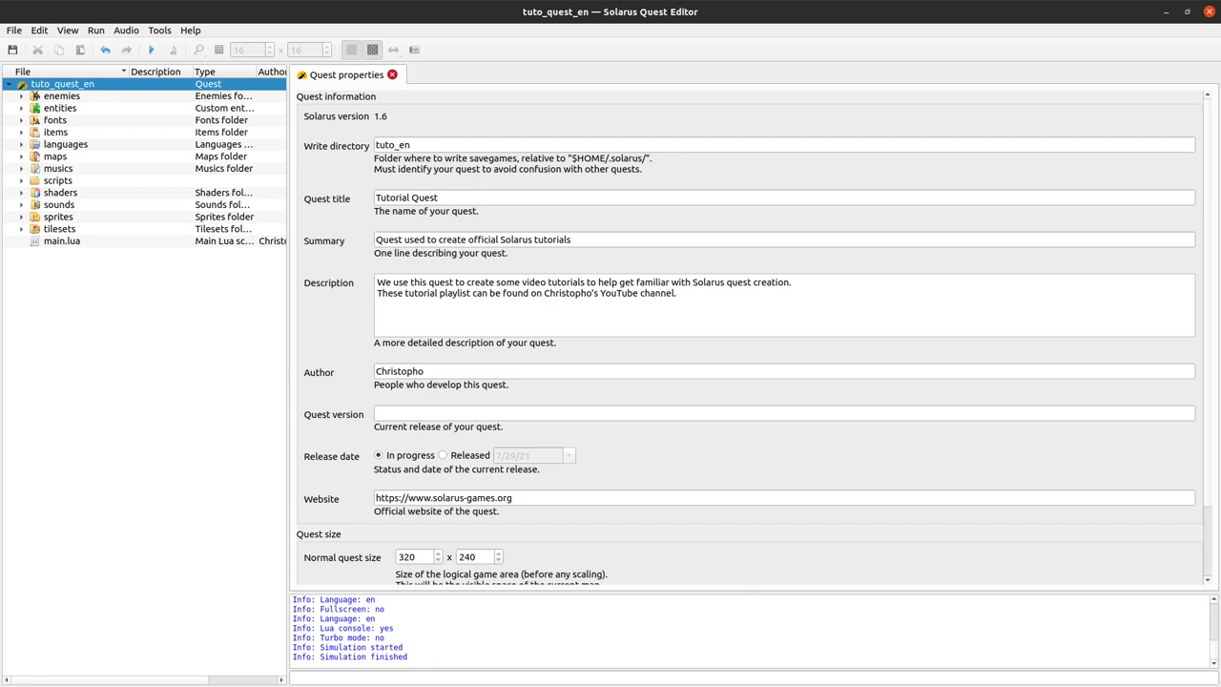
{"action": "scroll", "coordinate": [320, 288], "scroll_direction": "down", "scroll_amount": 3}
{"action": "scroll", "coordinate": [321, 199], "scroll_direction": "up", "scroll_amount": 4}
{"action": "right_click", "coordinate": [47, 85]}
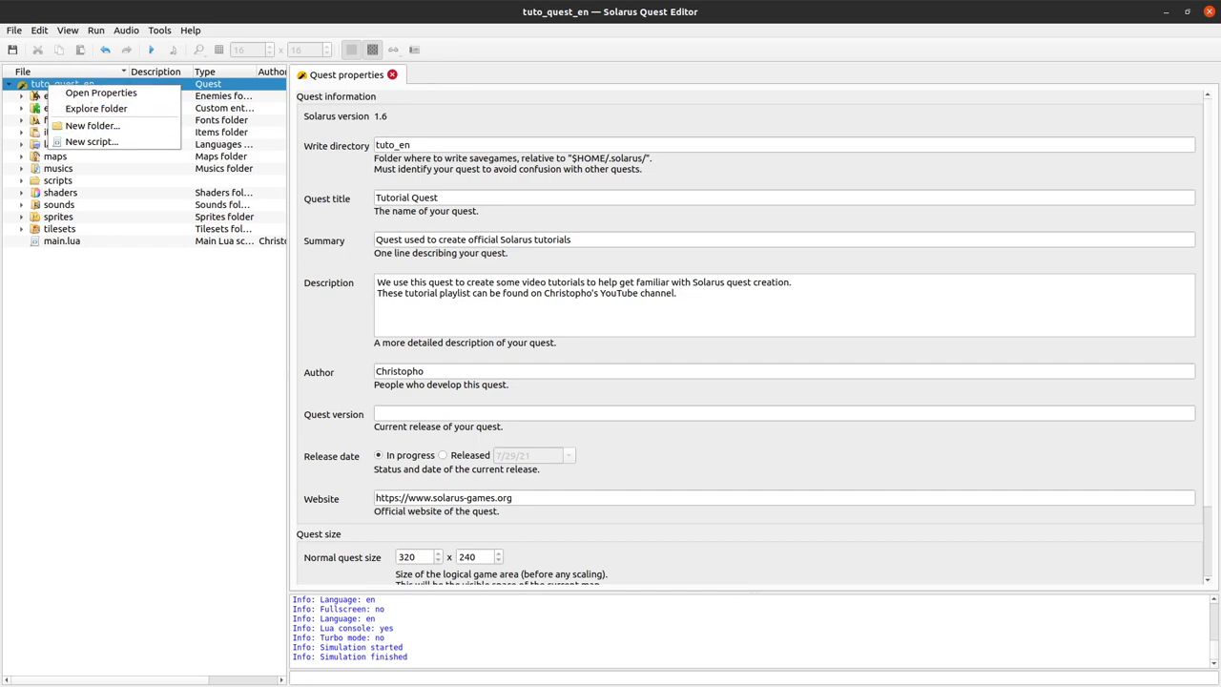
{"action": "key", "text": "alt+Tab"}
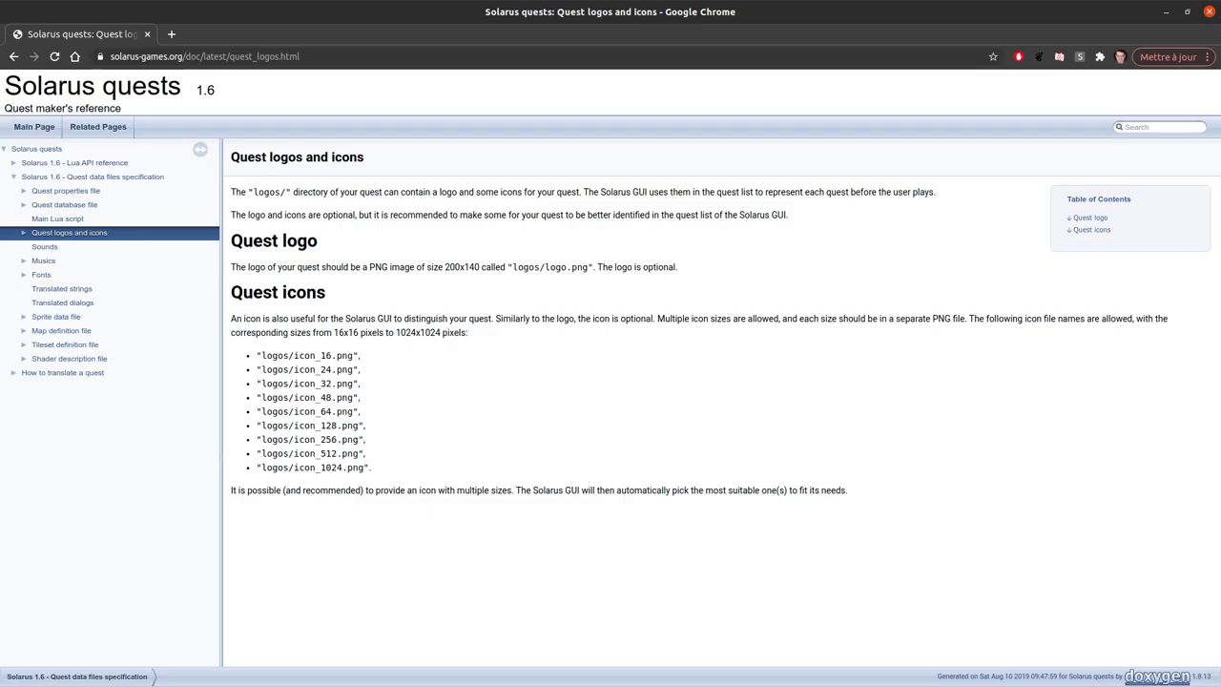
{"action": "double_click", "coordinate": [267, 191]}
Create a new folder named 'logos' at the tuto_quest_en quest root.
{"action": "key", "text": "alt+Tab"}
{"action": "right_click", "coordinate": [70, 86]}
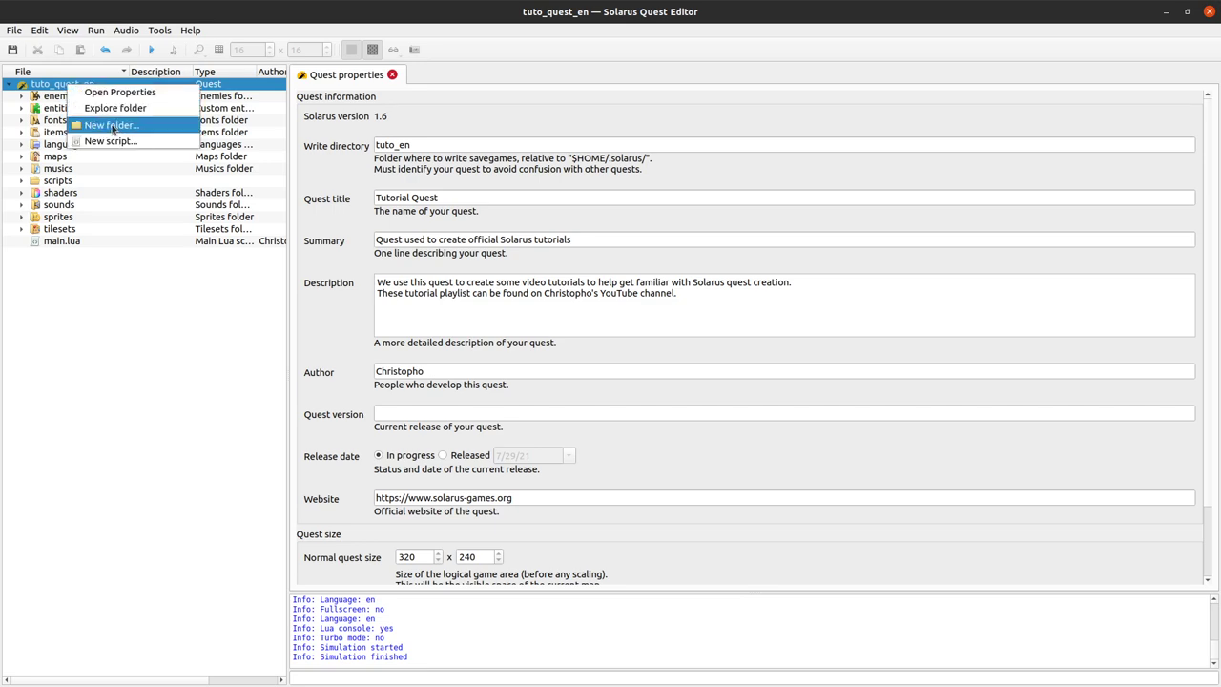
{"action": "left_click", "coordinate": [105, 127]}
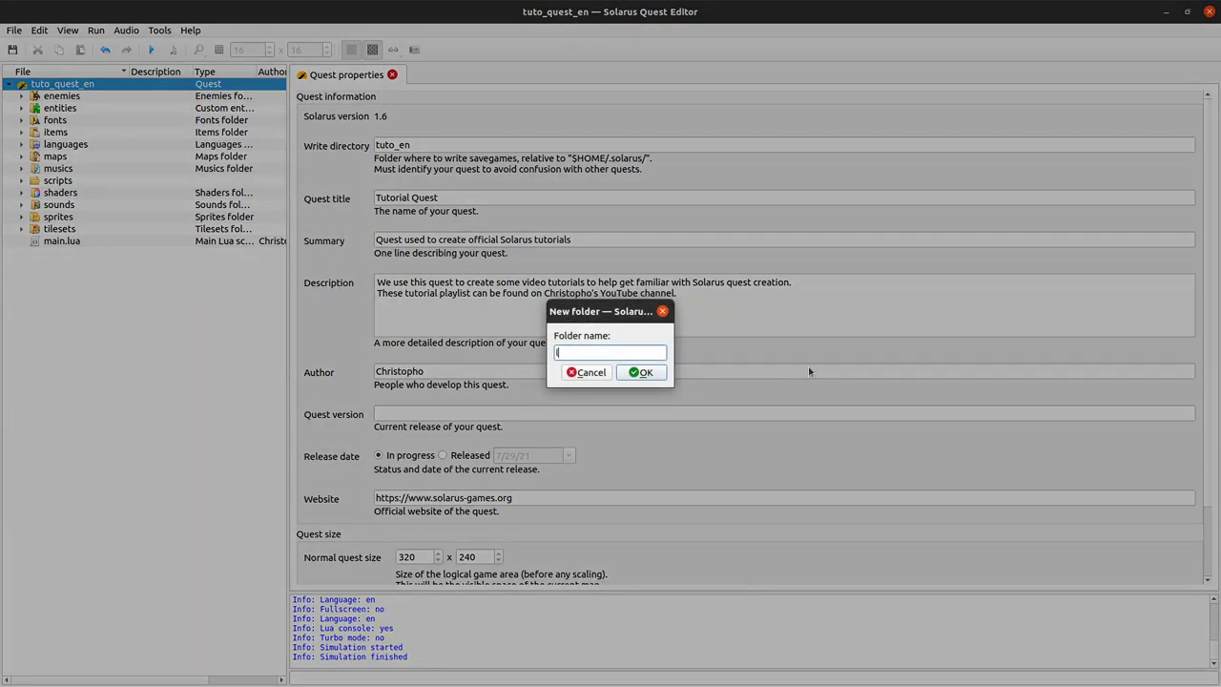
{"action": "key", "text": "Return"}
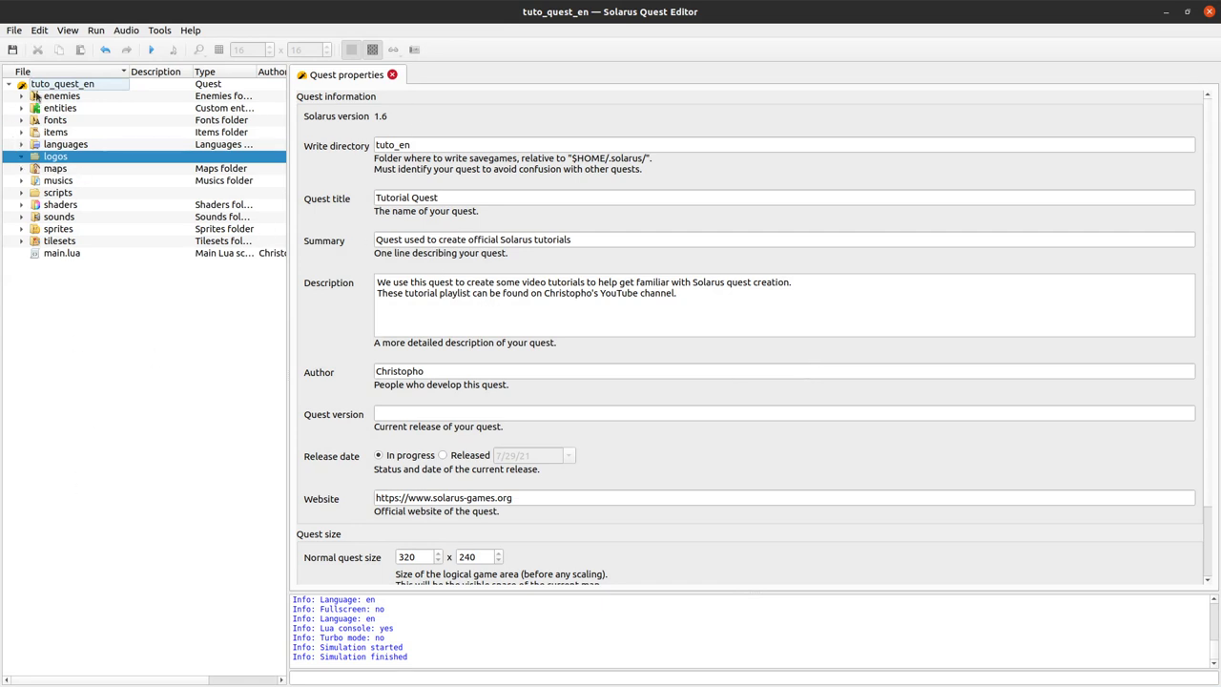
{"action": "left_click", "coordinate": [16, 31]}
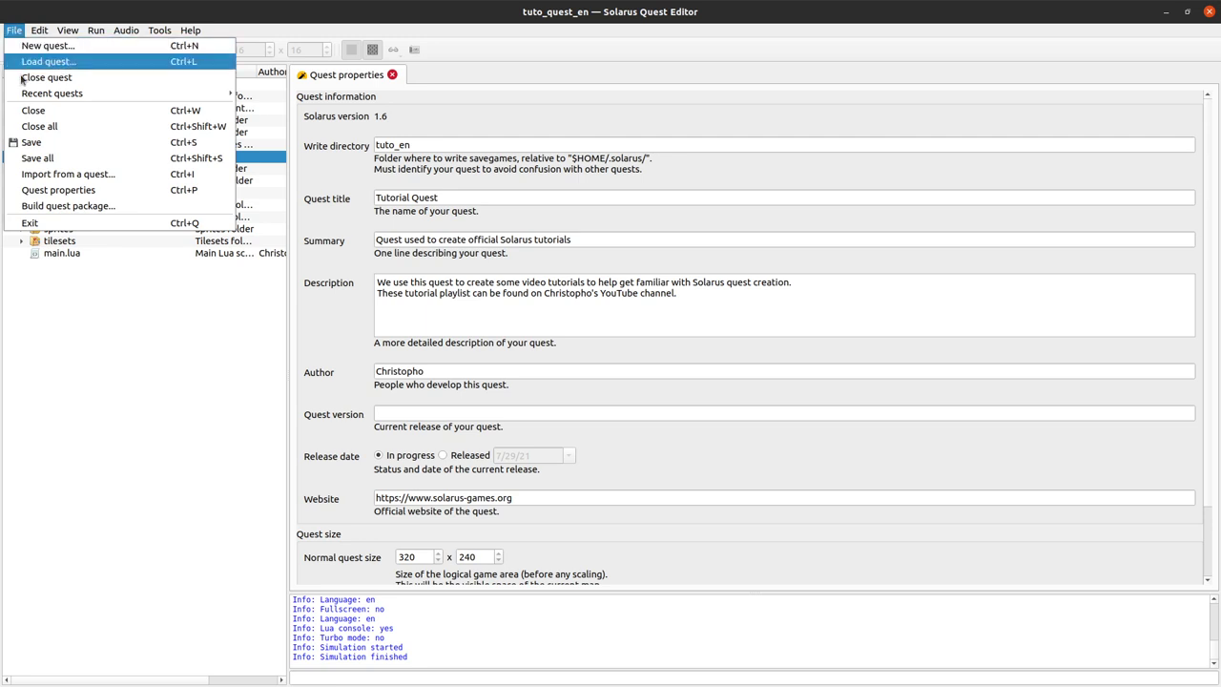
Import all 14 logo and icon images from zelda-xd2's logos folder into tuto_quest_en.
{"action": "left_click", "coordinate": [112, 176]}
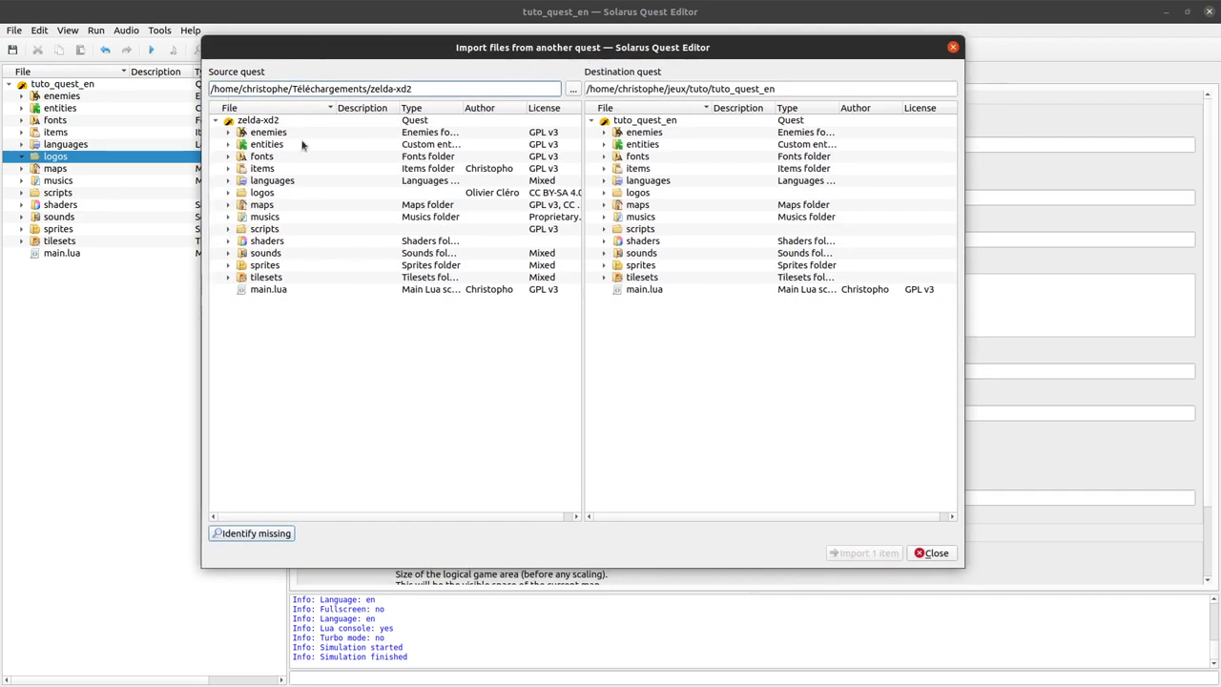
{"action": "left_click", "coordinate": [229, 193]}
{"action": "left_click_drag", "start_coordinate": [286, 206], "coordinate": [300, 365]}
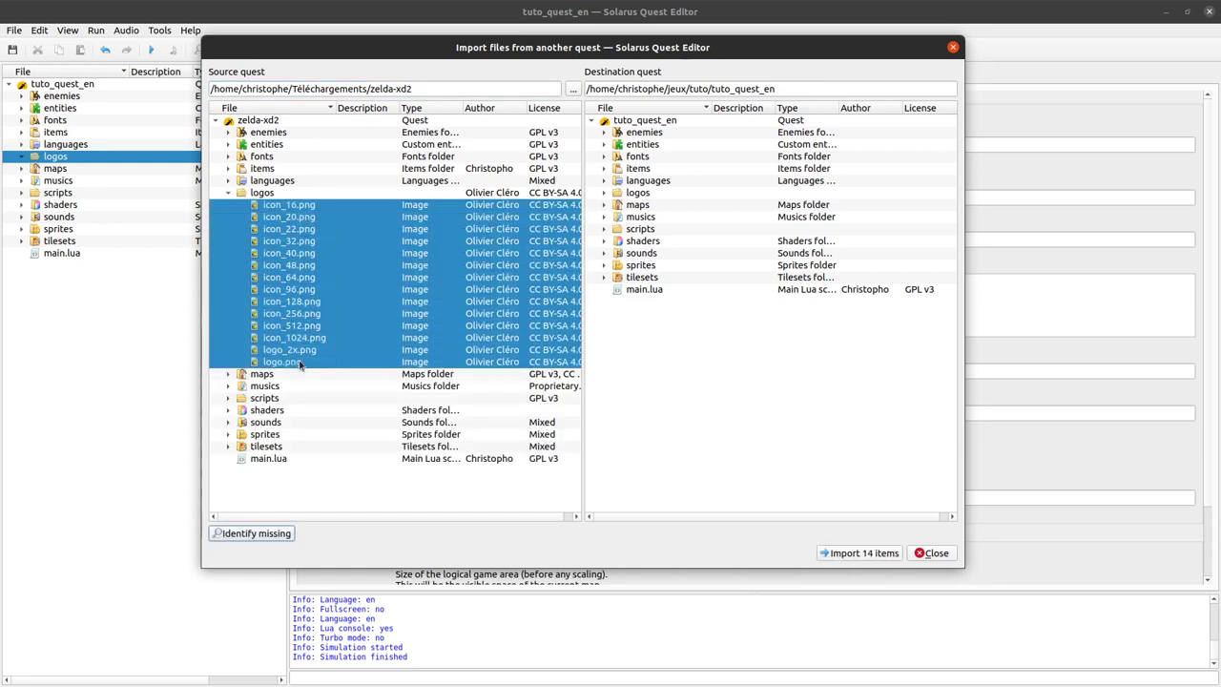
{"action": "left_click", "coordinate": [861, 553]}
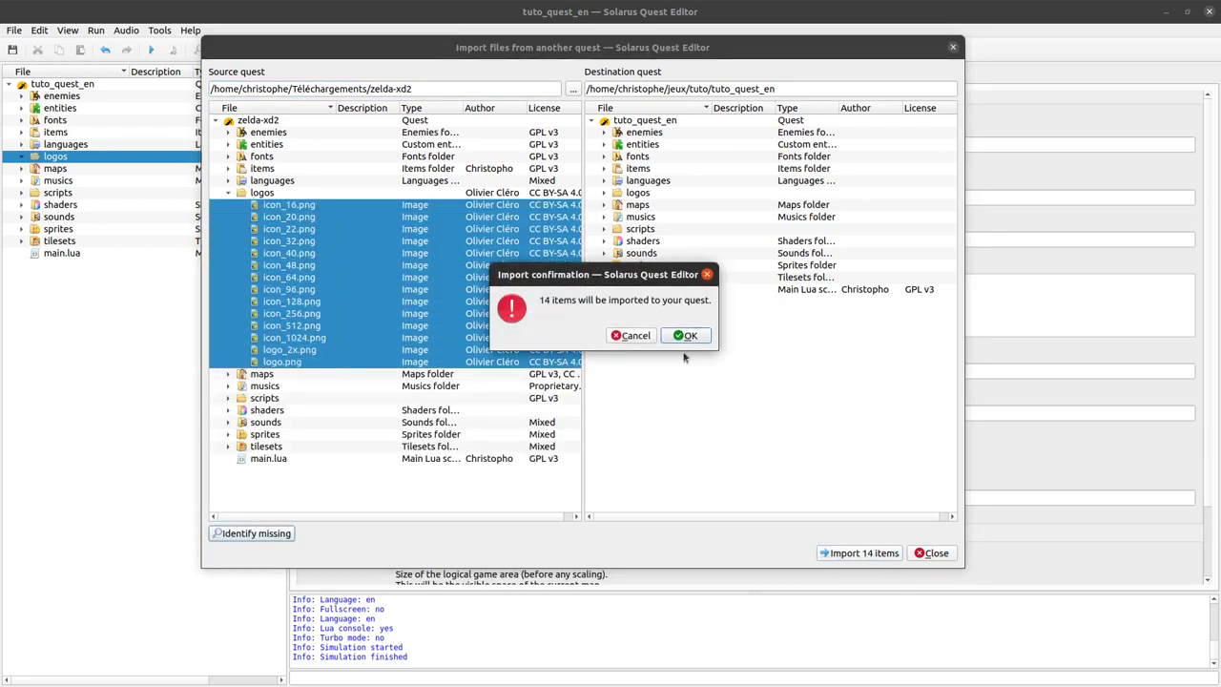
{"action": "left_click", "coordinate": [688, 336]}
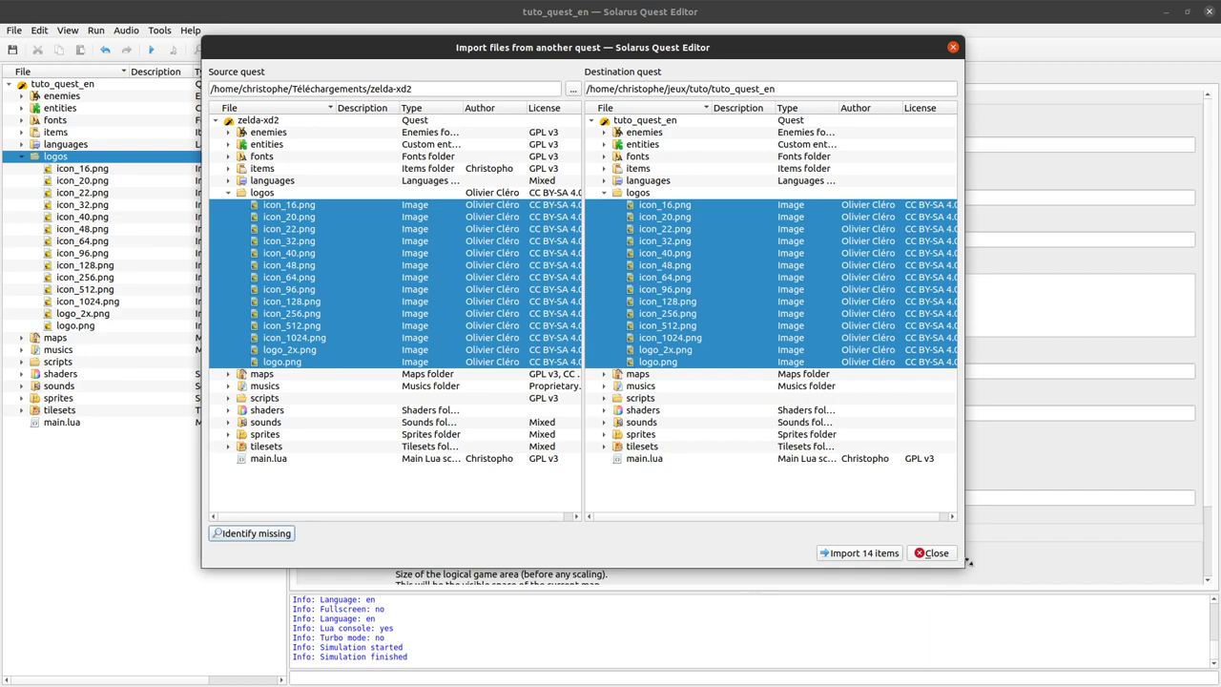
{"action": "left_click_drag", "start_coordinate": [964, 568], "coordinate": [1087, 587]}
{"action": "left_click", "coordinate": [924, 265]}
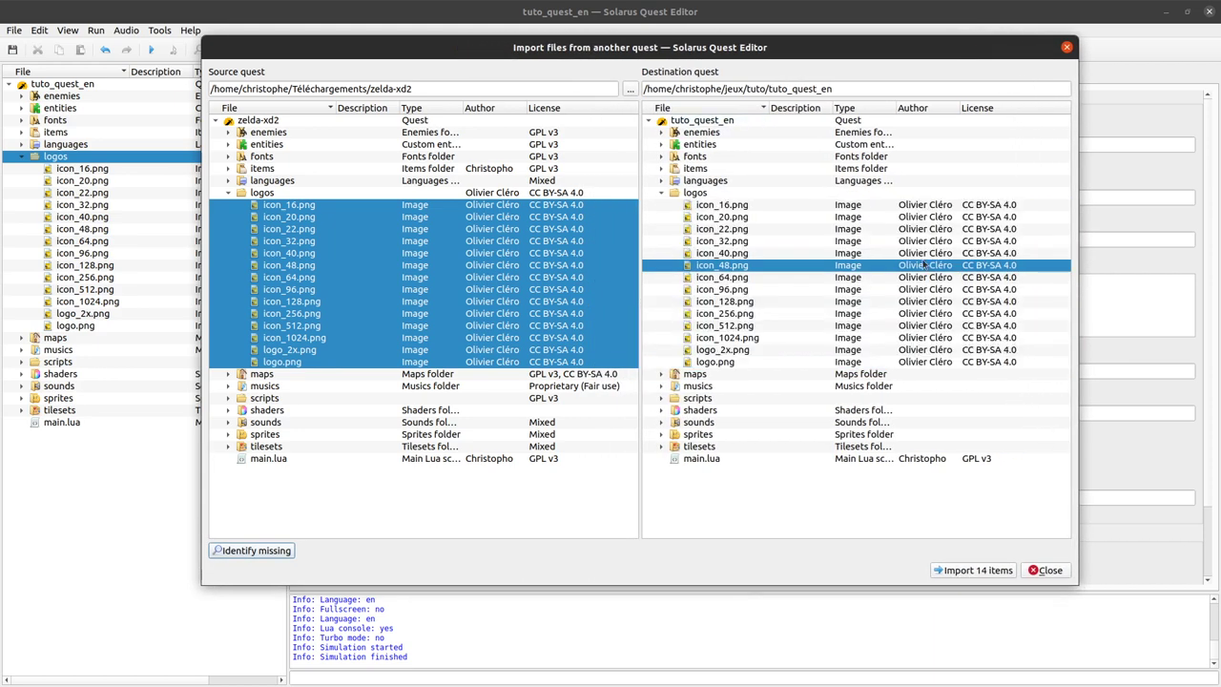
{"action": "left_click", "coordinate": [930, 254]}
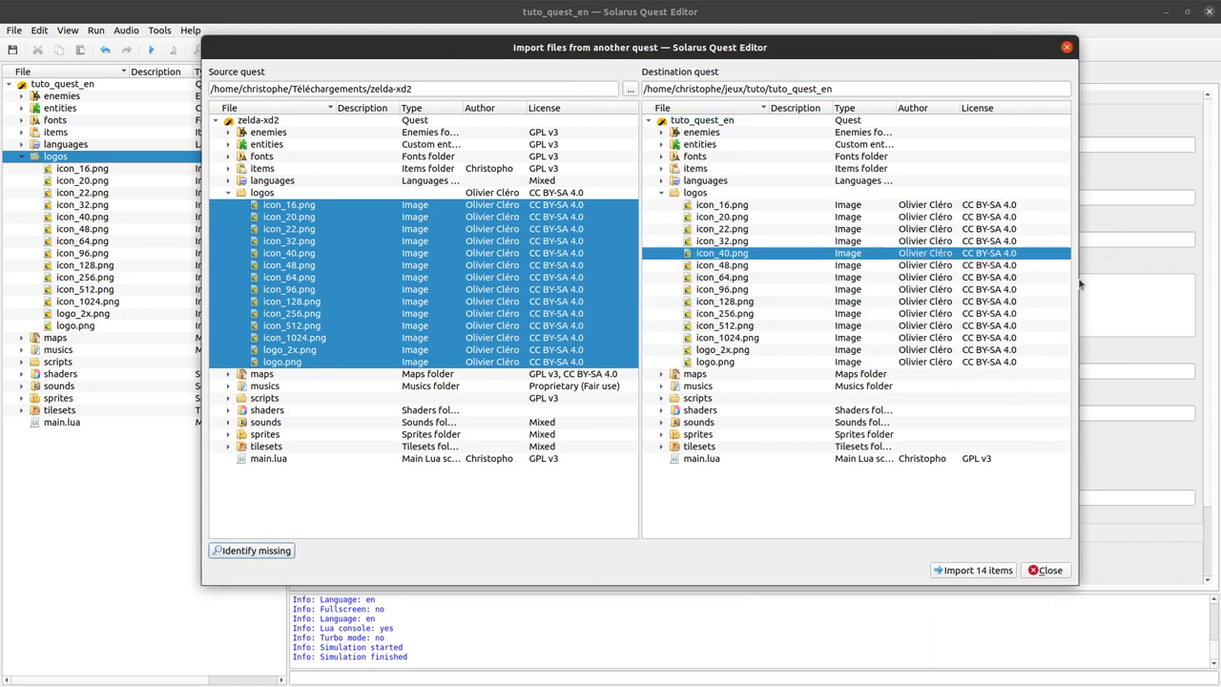
{"action": "left_click", "coordinate": [1054, 571]}
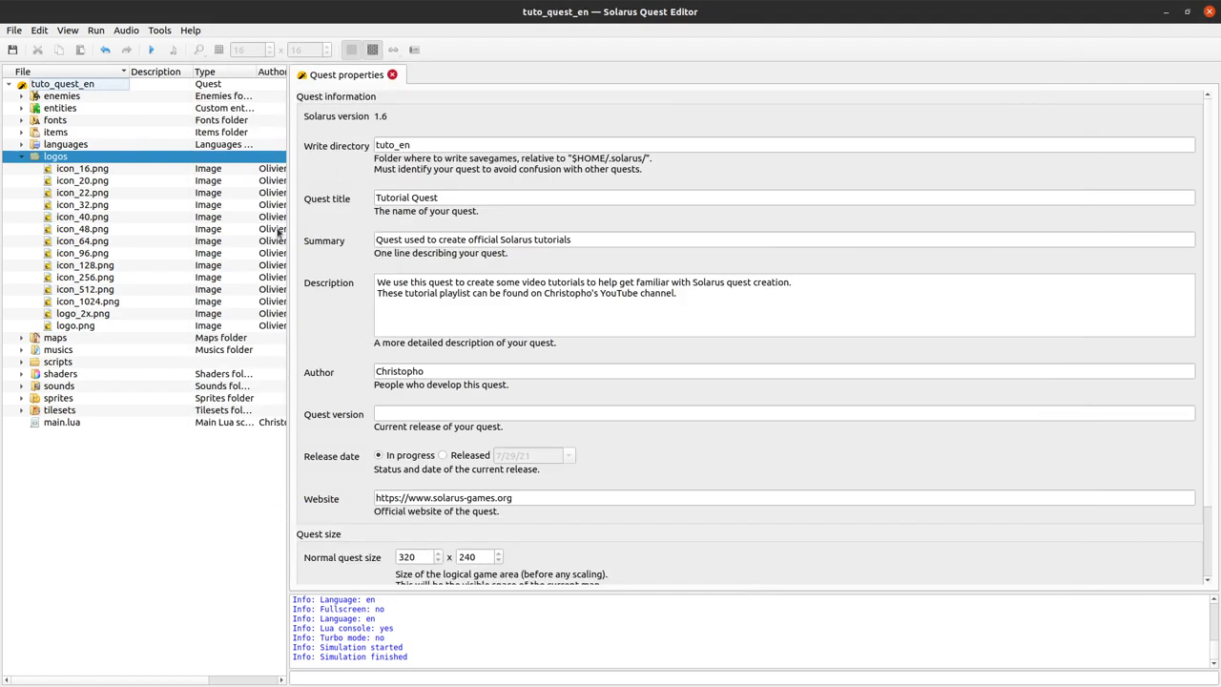
Select all the imported logo and icon files in the logos folder.
{"action": "left_click_drag", "start_coordinate": [109, 171], "coordinate": [86, 324]}
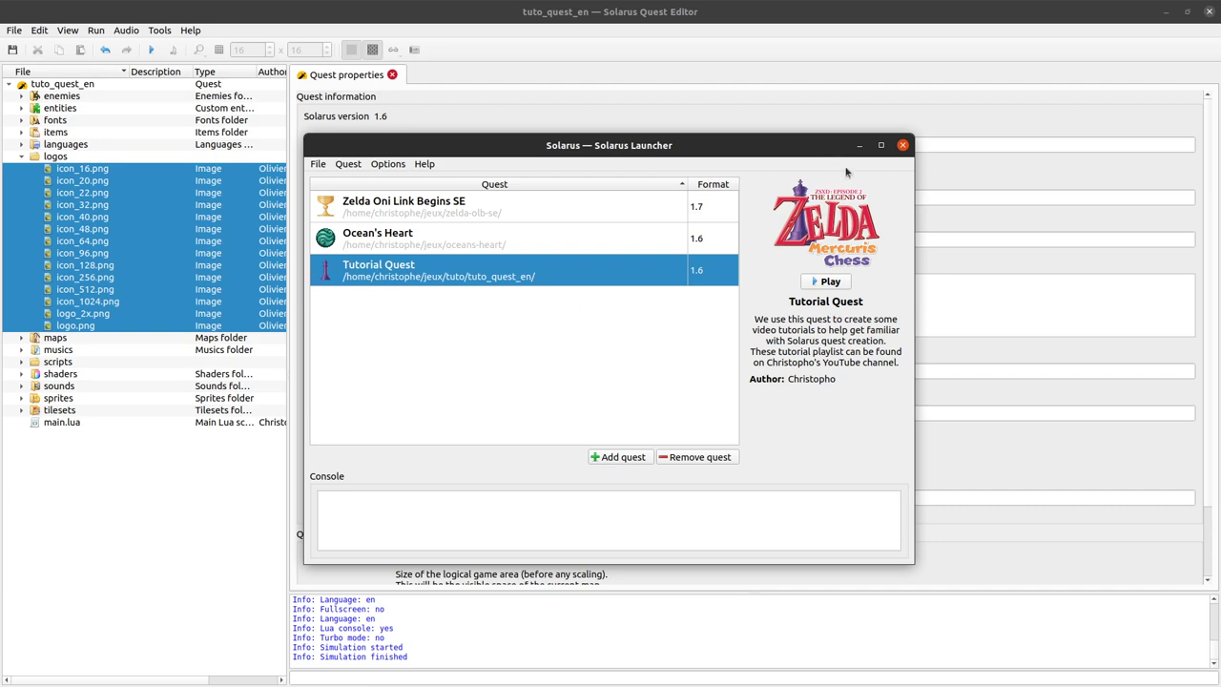
Delete the imported logo and icon files from the logos folder.
{"action": "left_click", "coordinate": [902, 145]}
{"action": "right_click", "coordinate": [29, 215]}
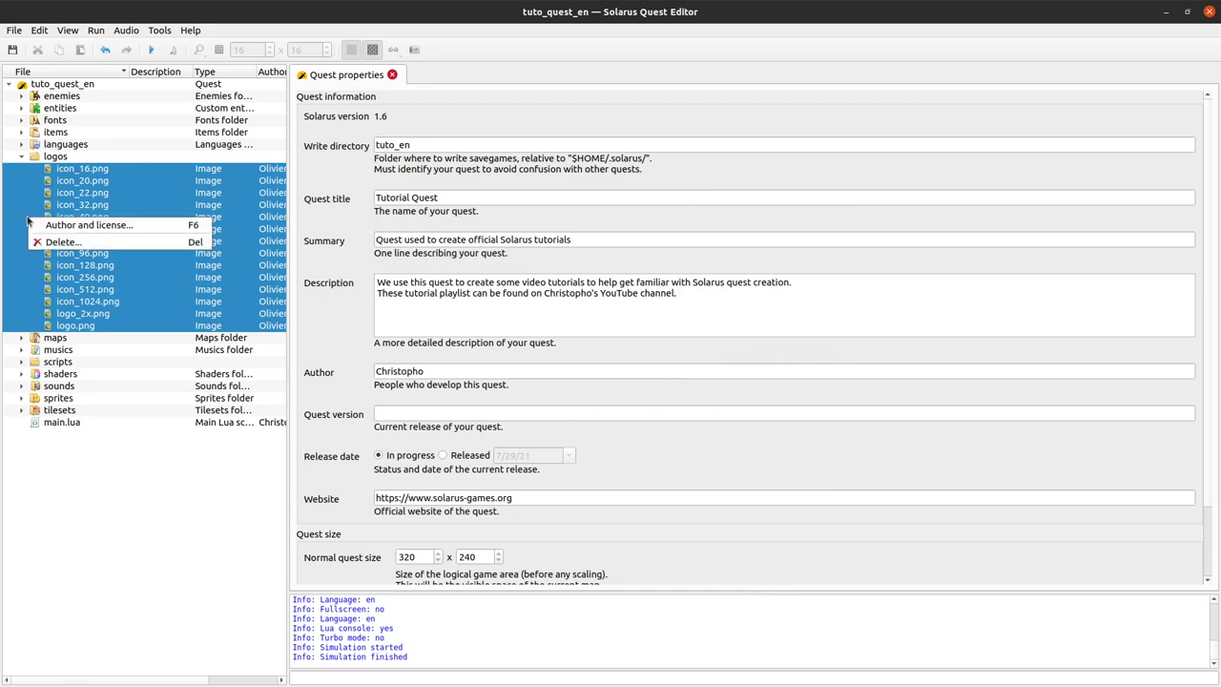
{"action": "key", "text": "Escape"}
{"action": "right_click", "coordinate": [81, 212]}
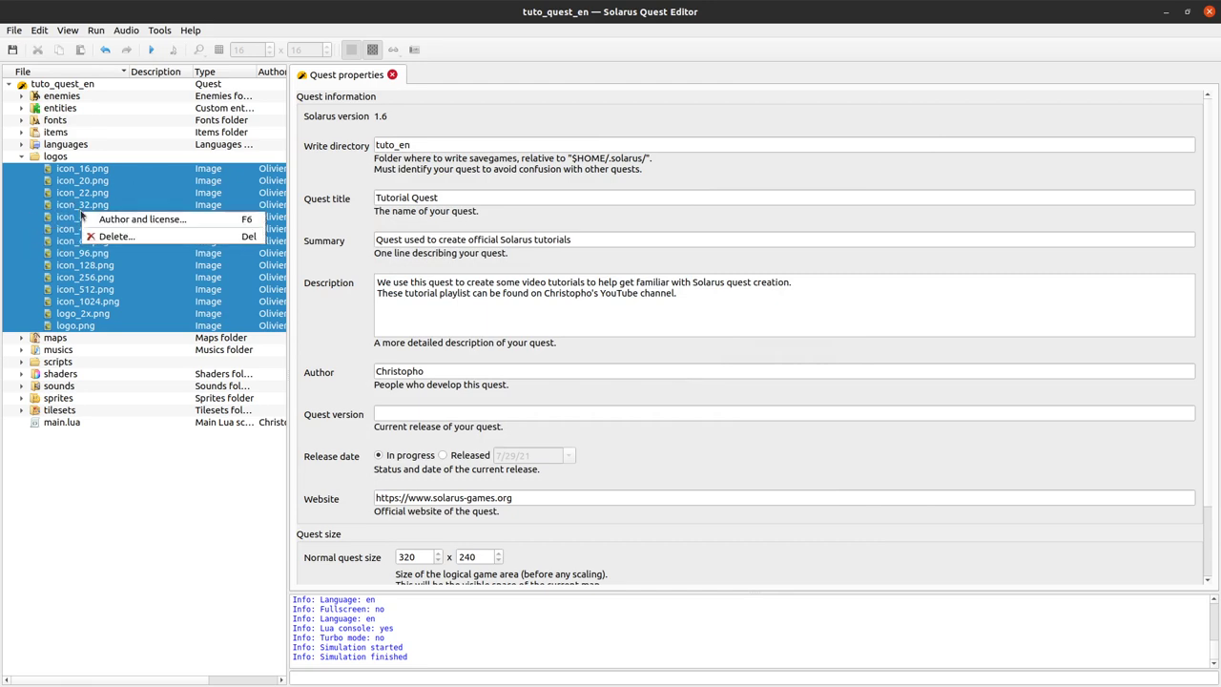
{"action": "left_click", "coordinate": [131, 236]}
{"action": "left_click", "coordinate": [647, 372]}
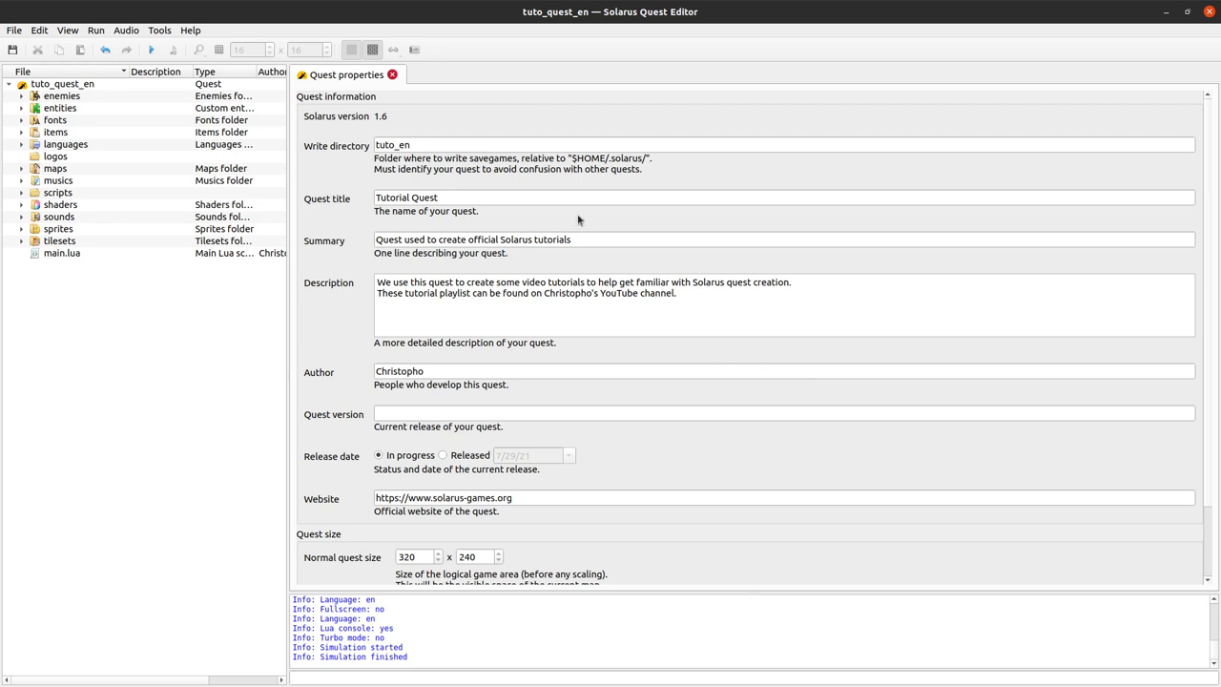
Go over the quest title and summary, then scroll down to the Quest size section.
{"action": "left_click", "coordinate": [592, 194]}
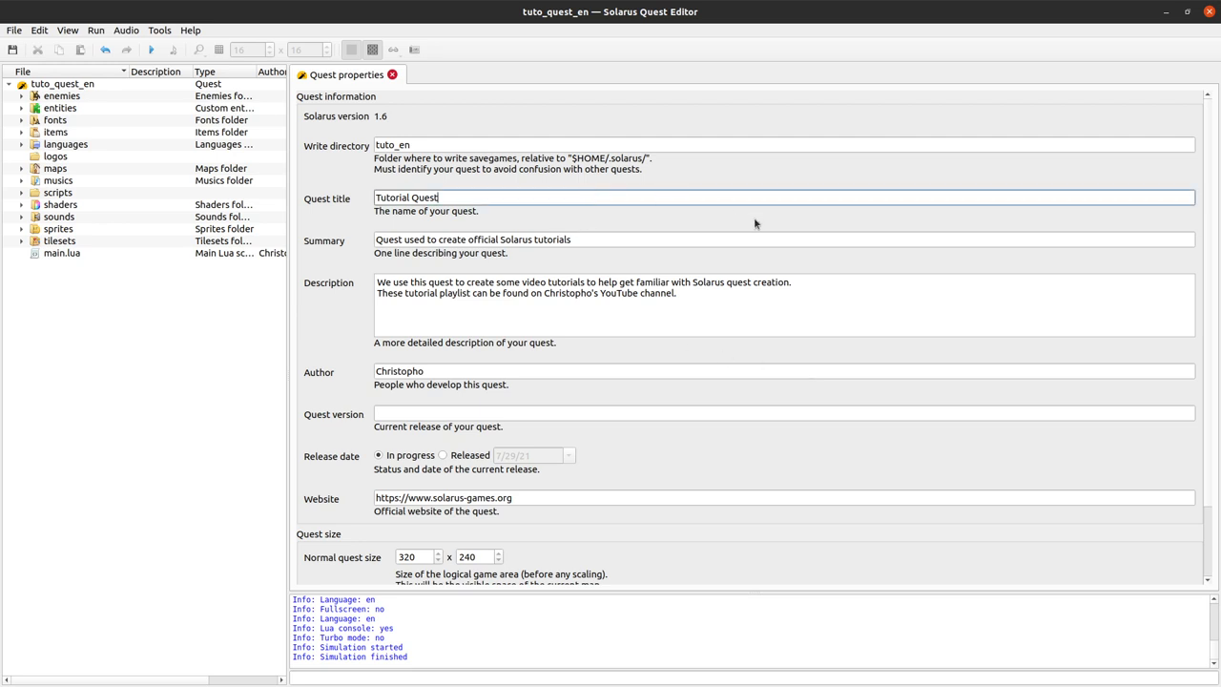
{"action": "left_click", "coordinate": [667, 238]}
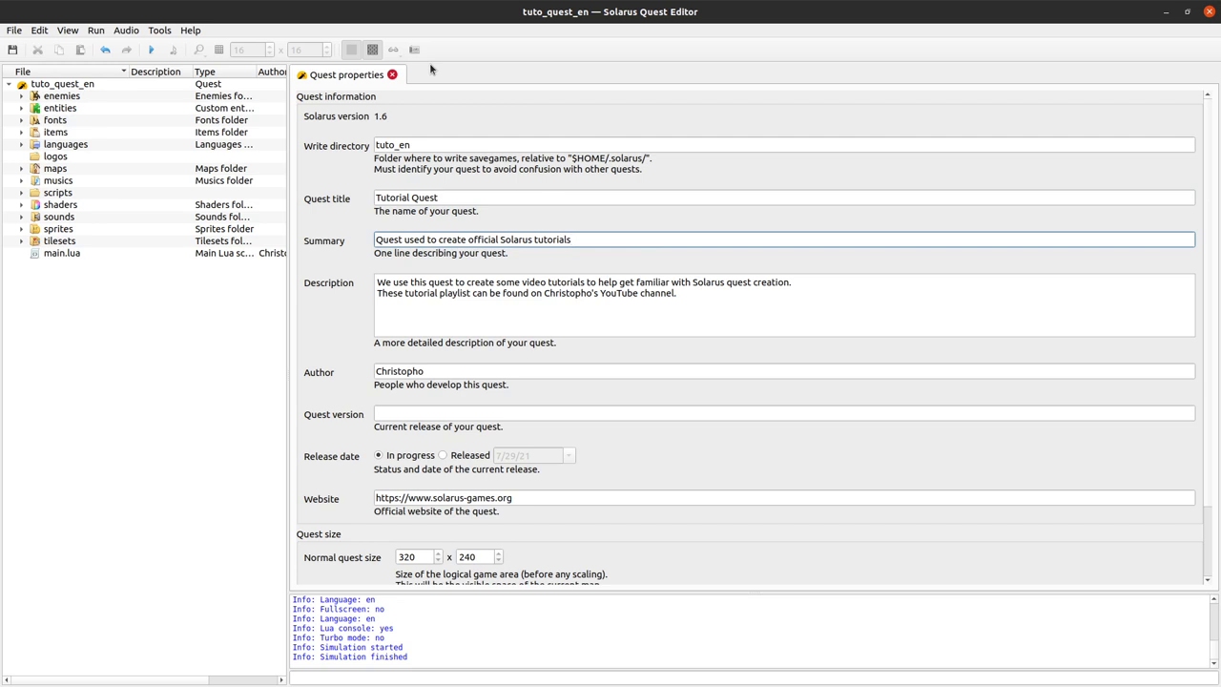
{"action": "scroll", "coordinate": [456, 133], "scroll_direction": "down", "scroll_amount": 2}
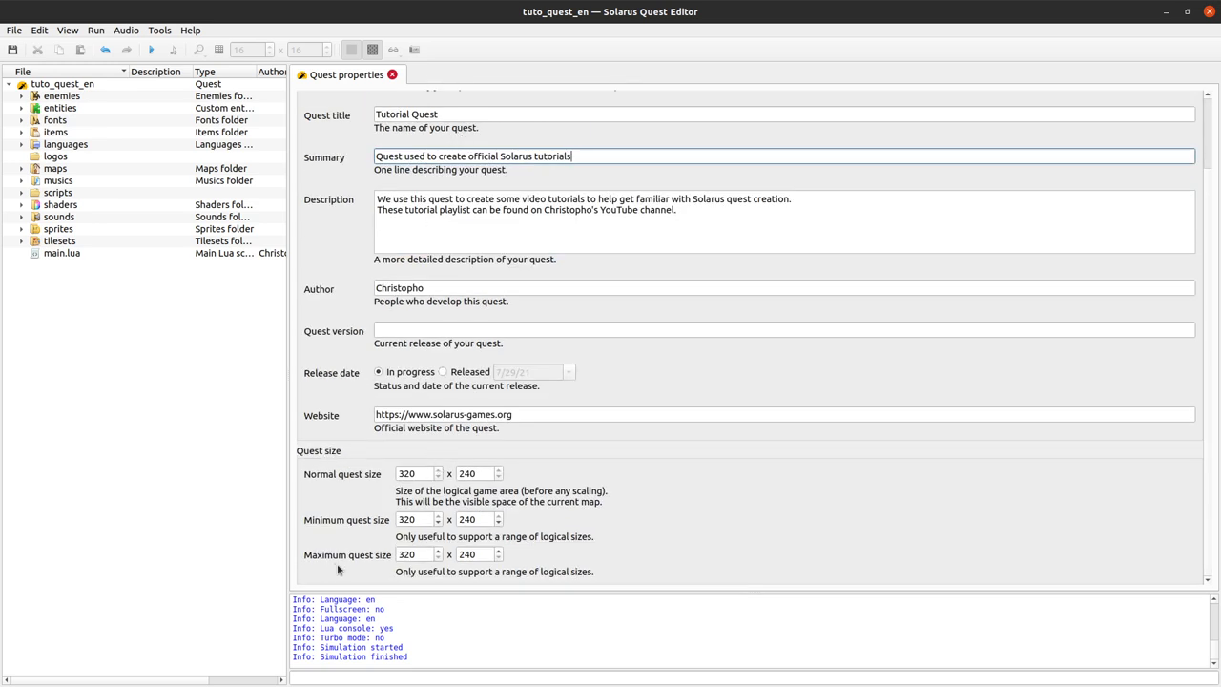
Open first_map from the maps folder and run the quest.
{"action": "double_click", "coordinate": [56, 169]}
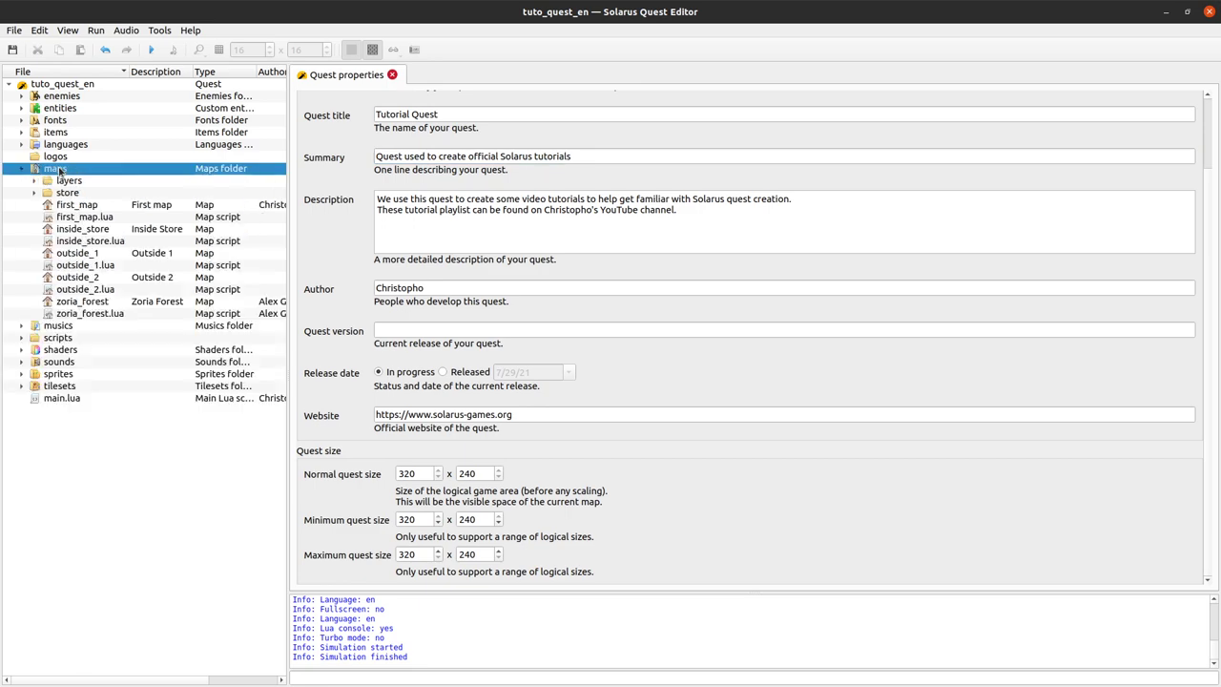
{"action": "left_click", "coordinate": [85, 205]}
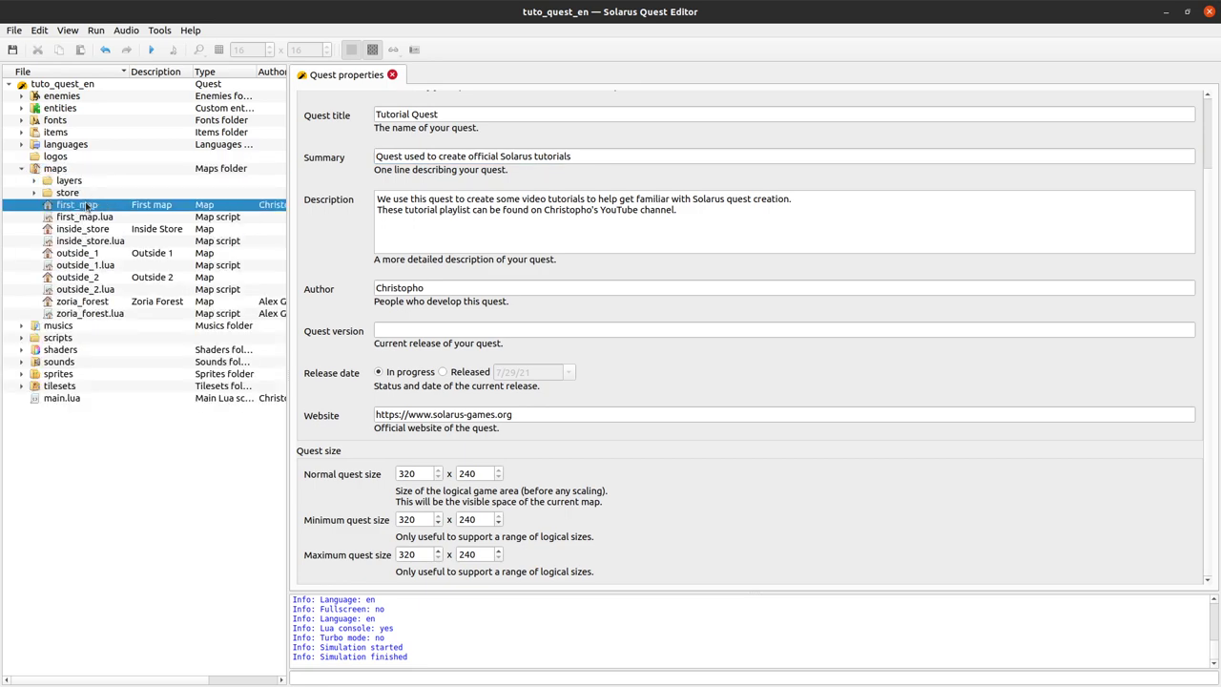
{"action": "double_click", "coordinate": [85, 205]}
{"action": "left_click", "coordinate": [344, 76]}
{"action": "left_click", "coordinate": [466, 76]}
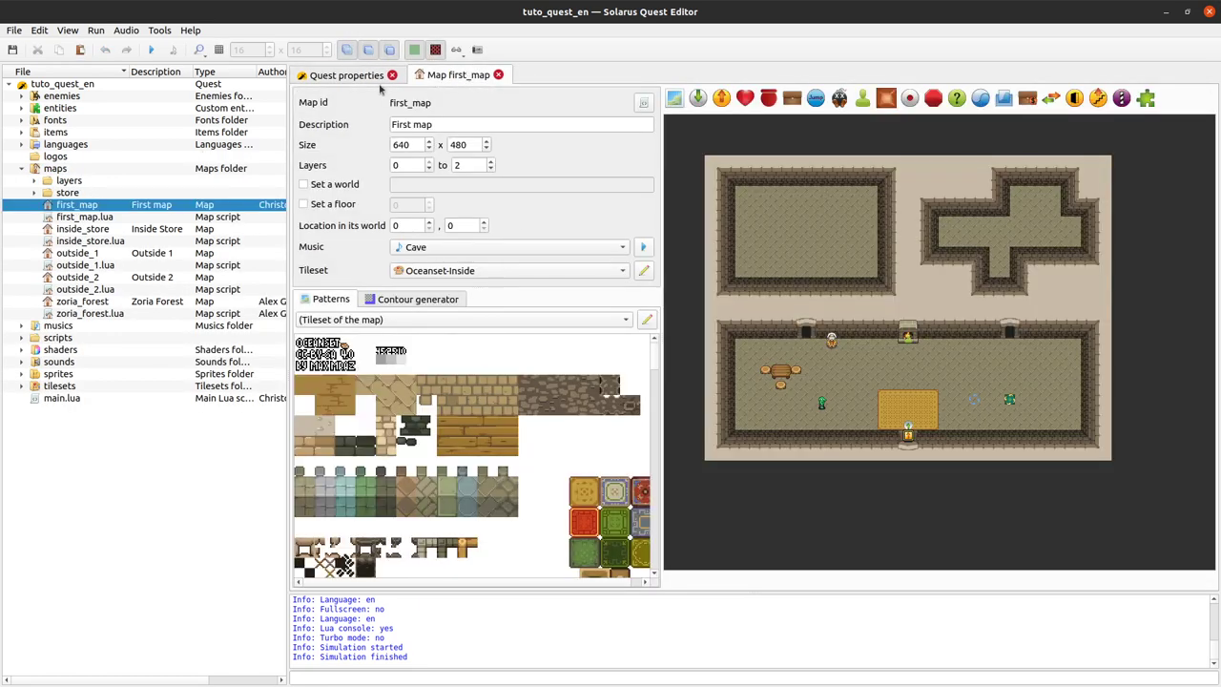
{"action": "left_click", "coordinate": [151, 49]}
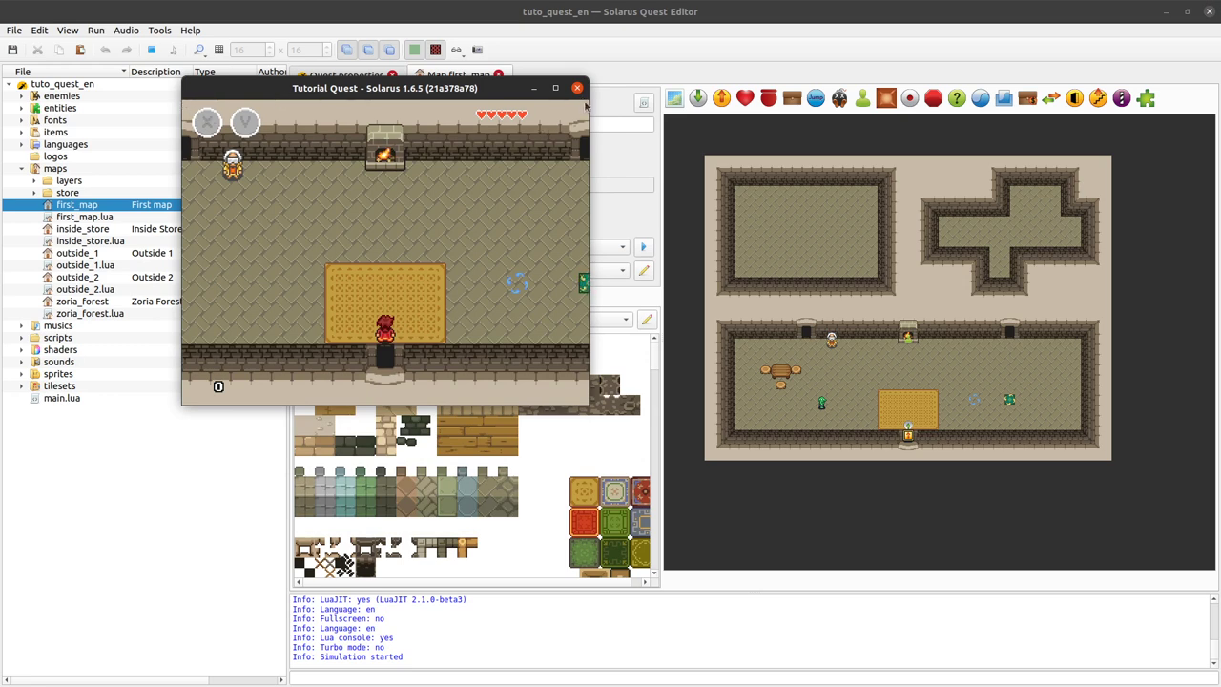
Compare the running game with first_map's 640 width and the quest properties.
{"action": "left_click_drag", "start_coordinate": [442, 98], "coordinate": [337, 214]}
{"action": "left_click", "coordinate": [370, 77]}
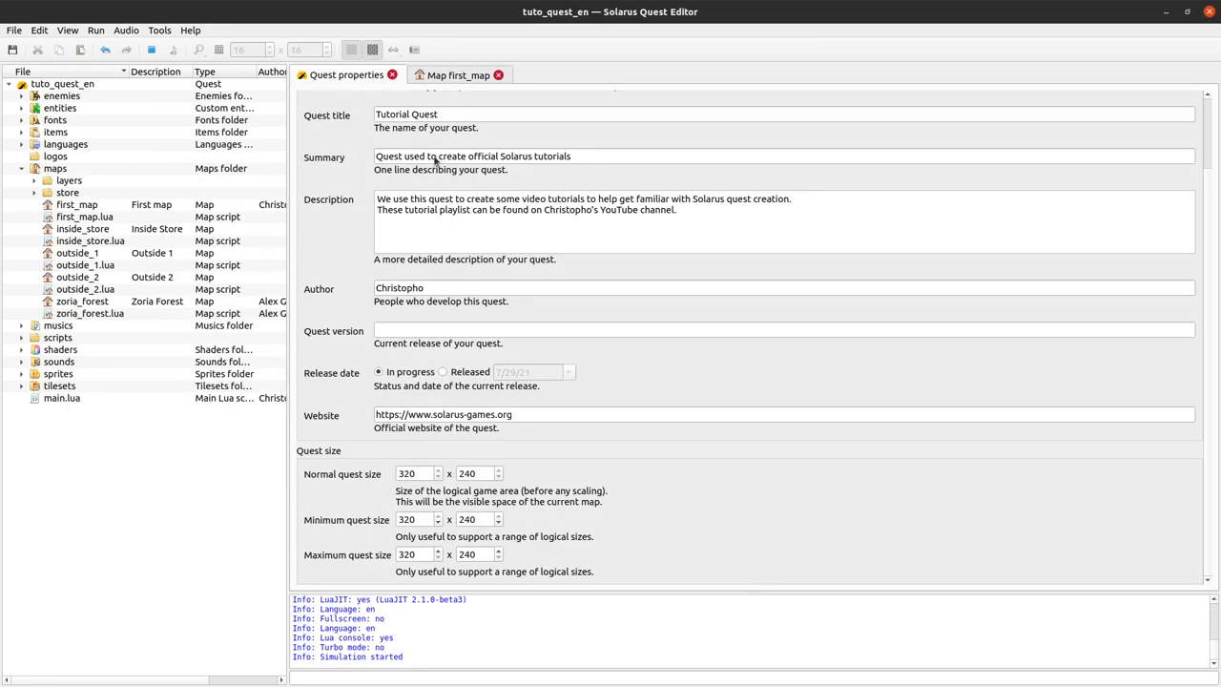
{"action": "key", "text": "alt+Tab"}
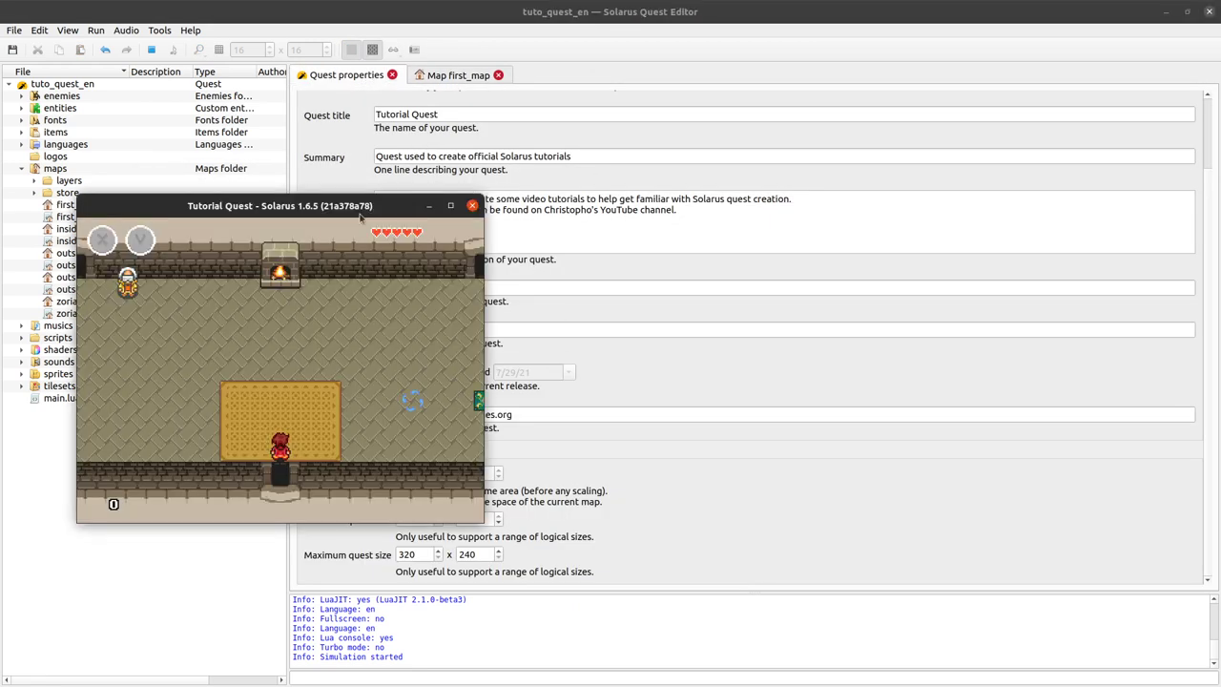
{"action": "left_click", "coordinate": [453, 78]}
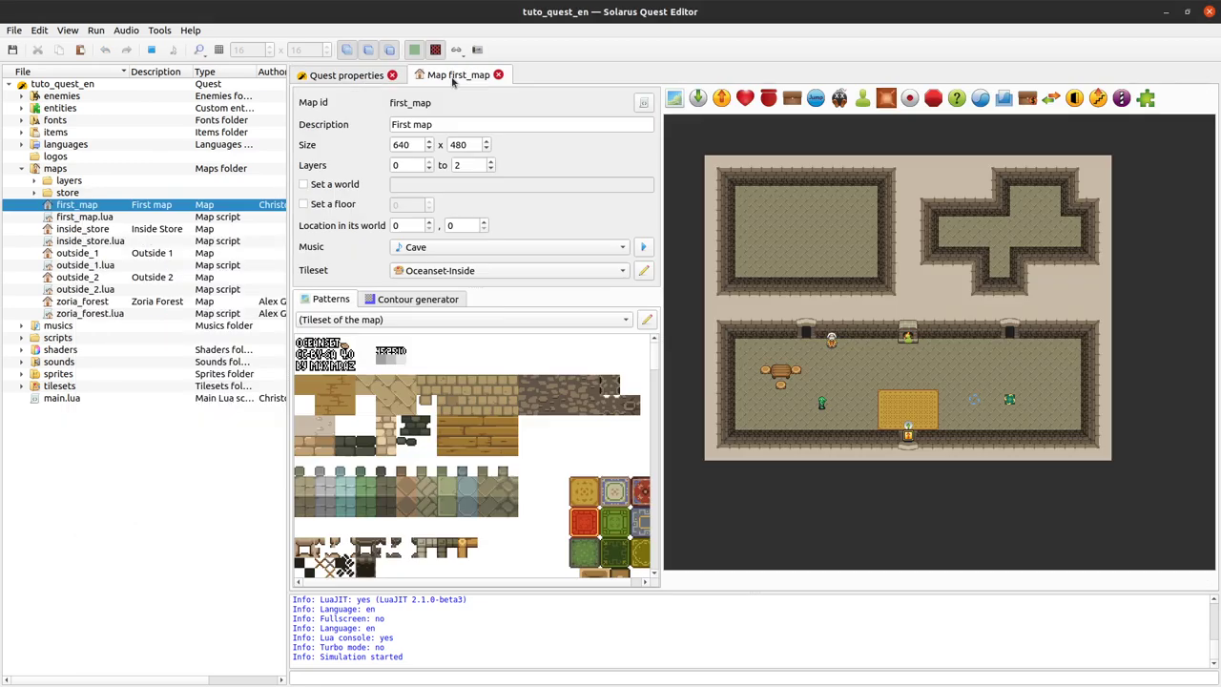
{"action": "double_click", "coordinate": [413, 145]}
{"action": "key", "text": "Tab"}
{"action": "left_click", "coordinate": [341, 76]}
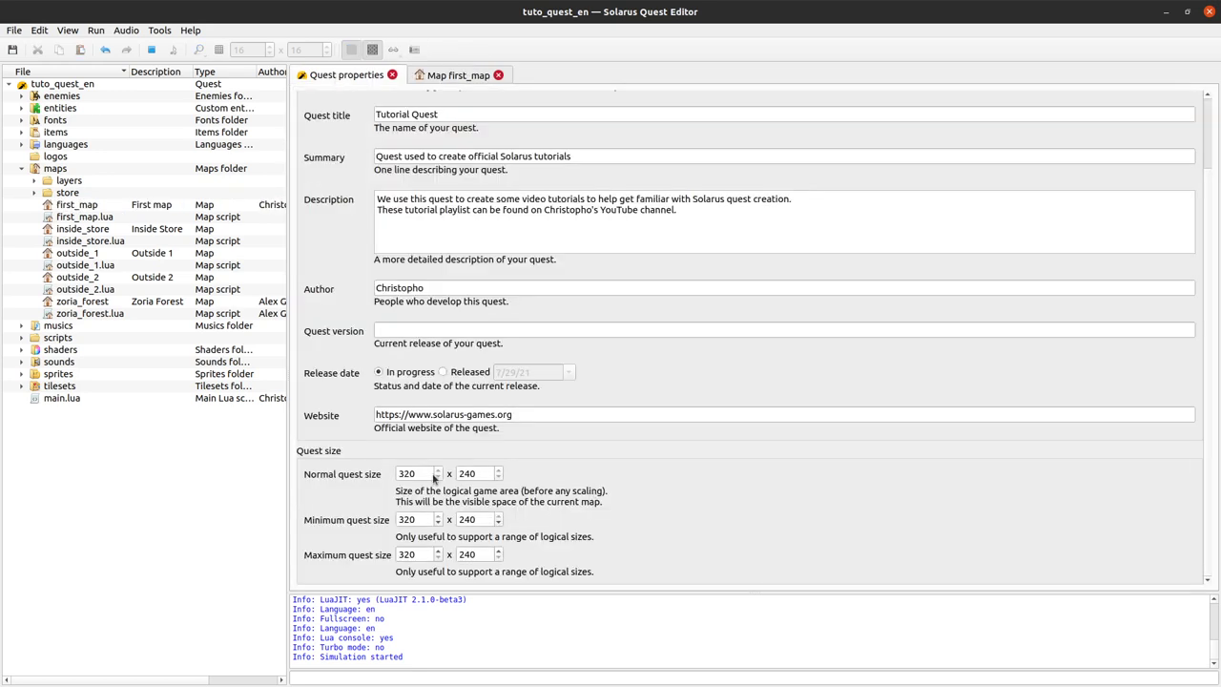
{"action": "key", "text": "alt+Tab"}
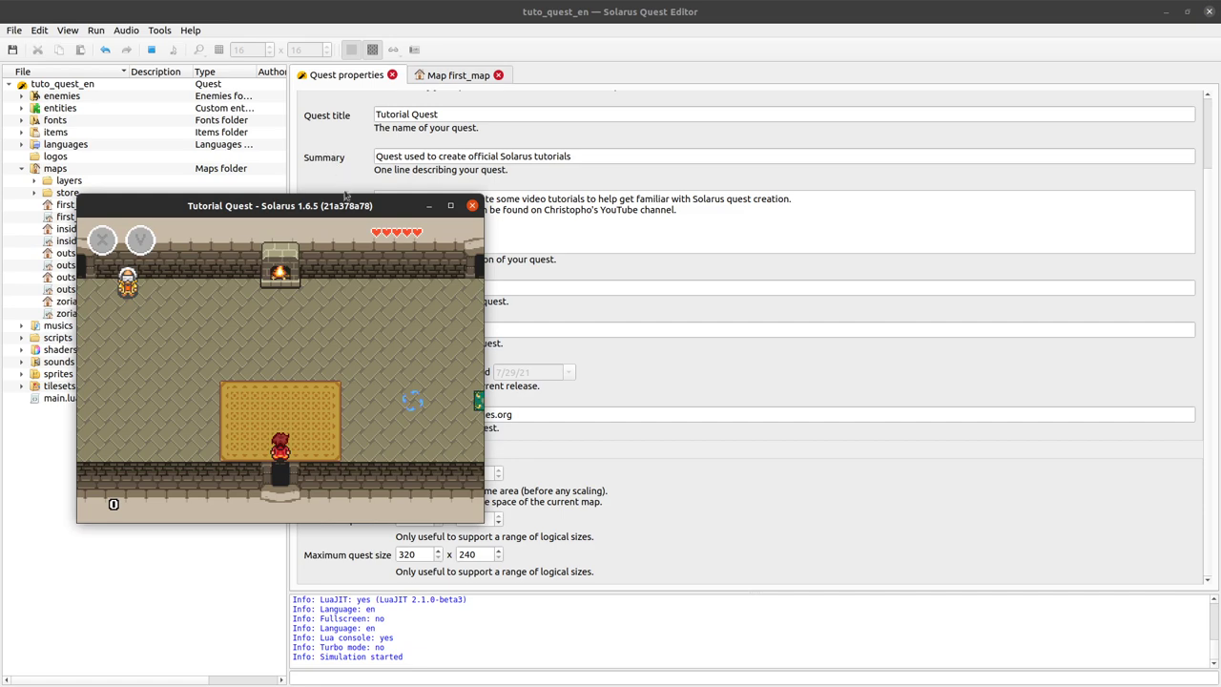
Reposition and resize the game window, then walk the hero down and left.
{"action": "left_click_drag", "start_coordinate": [153, 210], "coordinate": [120, 79]}
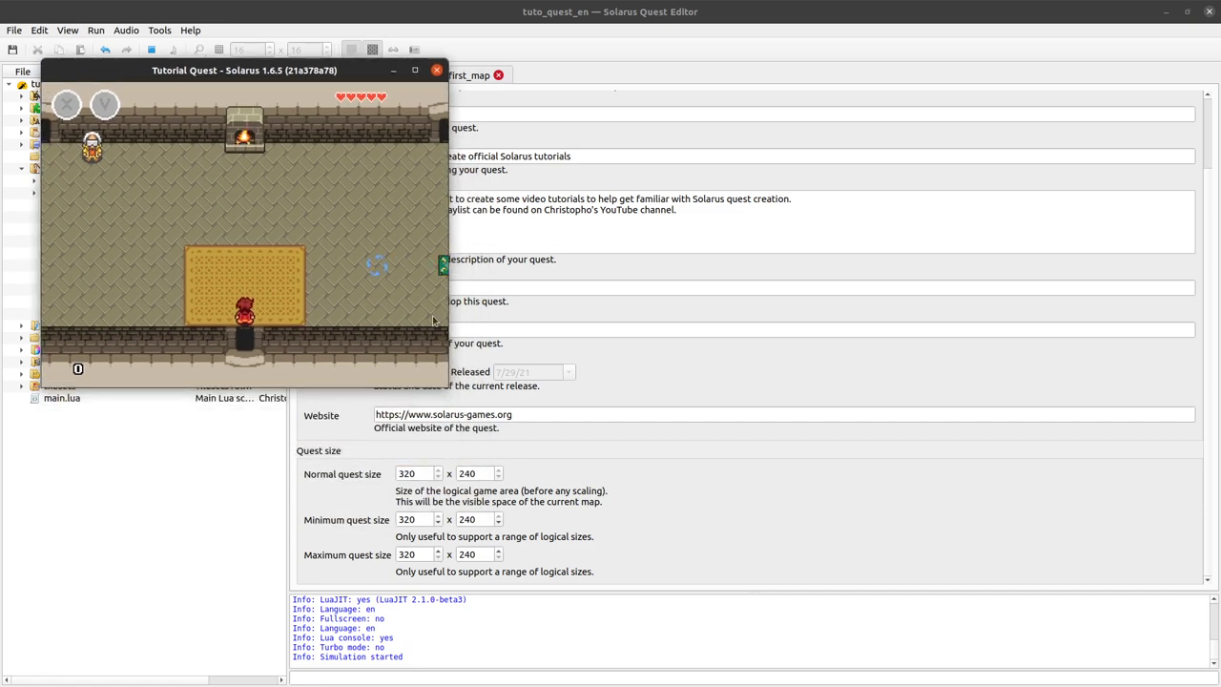
{"action": "left_click_drag", "start_coordinate": [444, 386], "coordinate": [246, 237]}
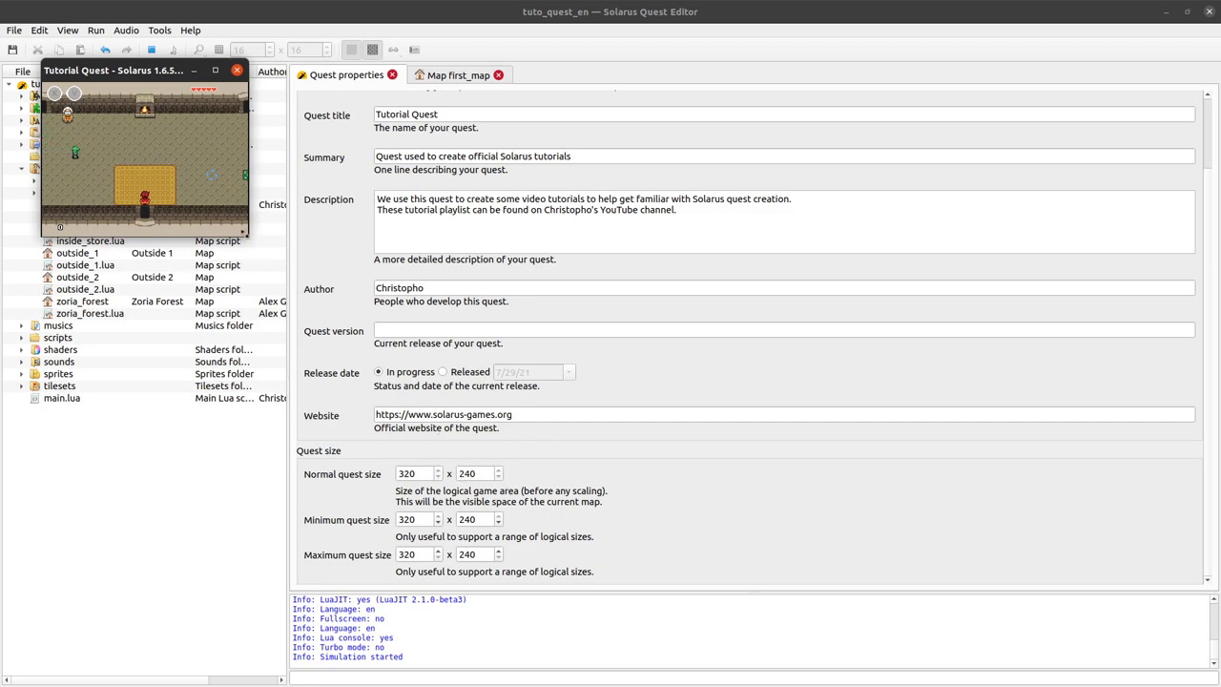
{"action": "left_click_drag", "start_coordinate": [248, 236], "coordinate": [443, 385]}
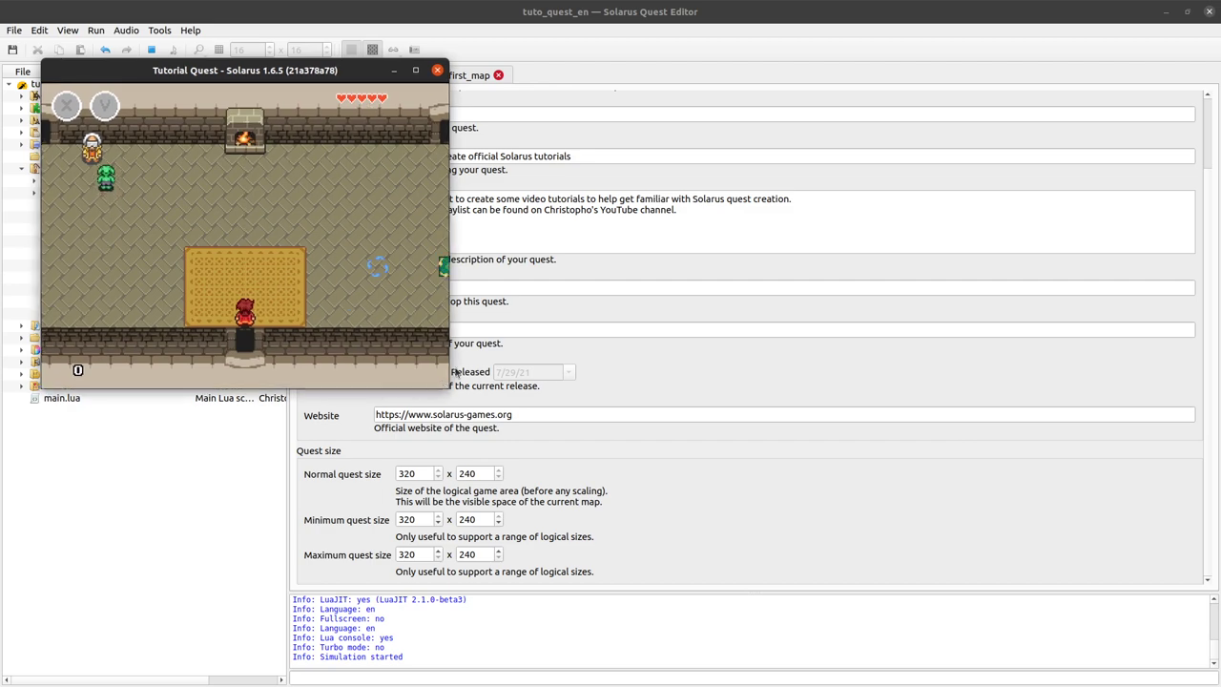
{"action": "left_click_drag", "start_coordinate": [337, 81], "coordinate": [869, 122]}
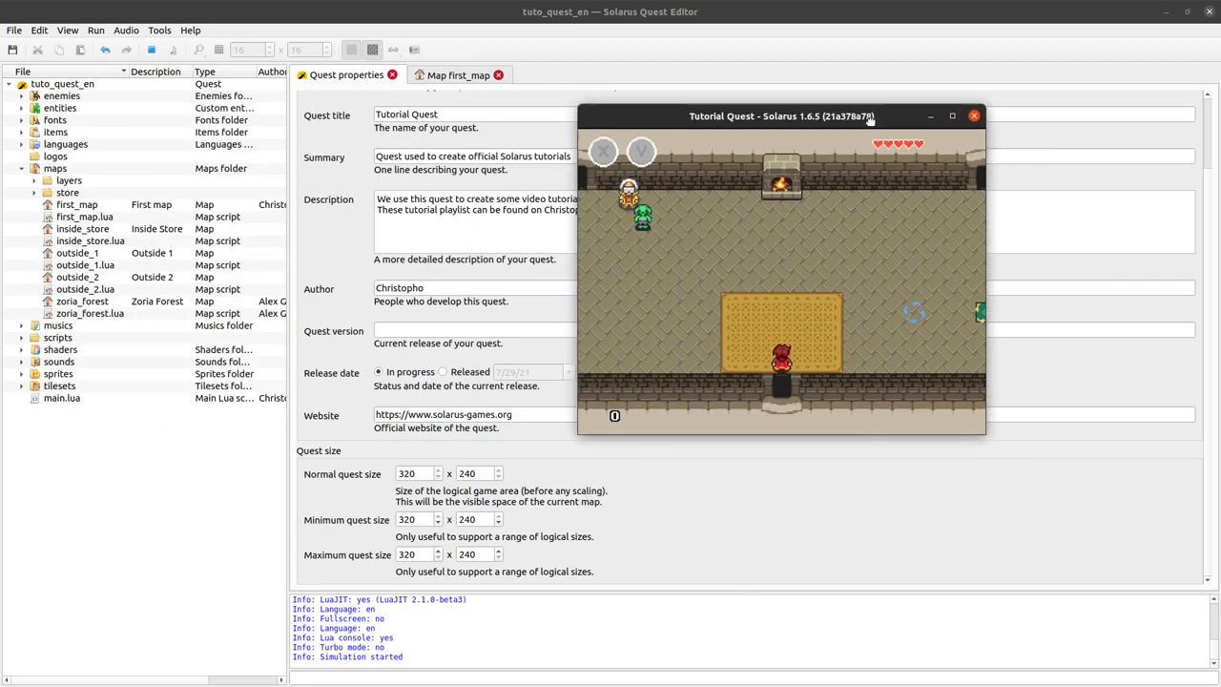
{"action": "left_click", "coordinate": [458, 76]}
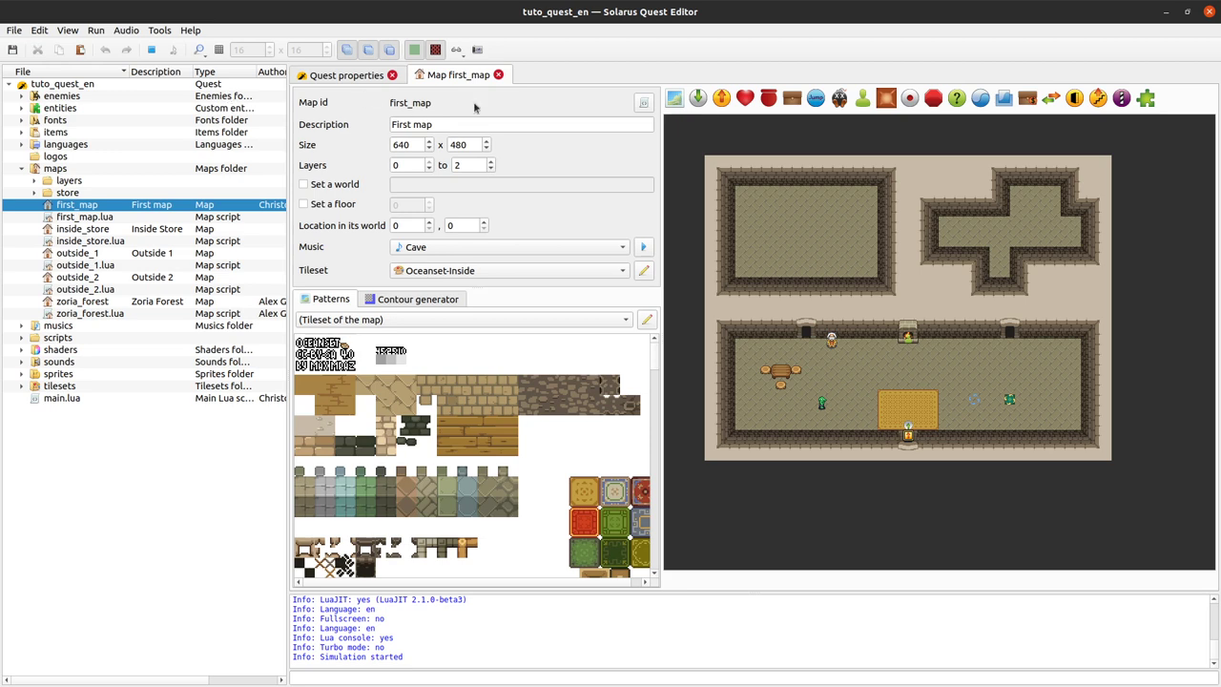
{"action": "key", "text": "alt+Tab"}
{"action": "key", "text": "Down"}
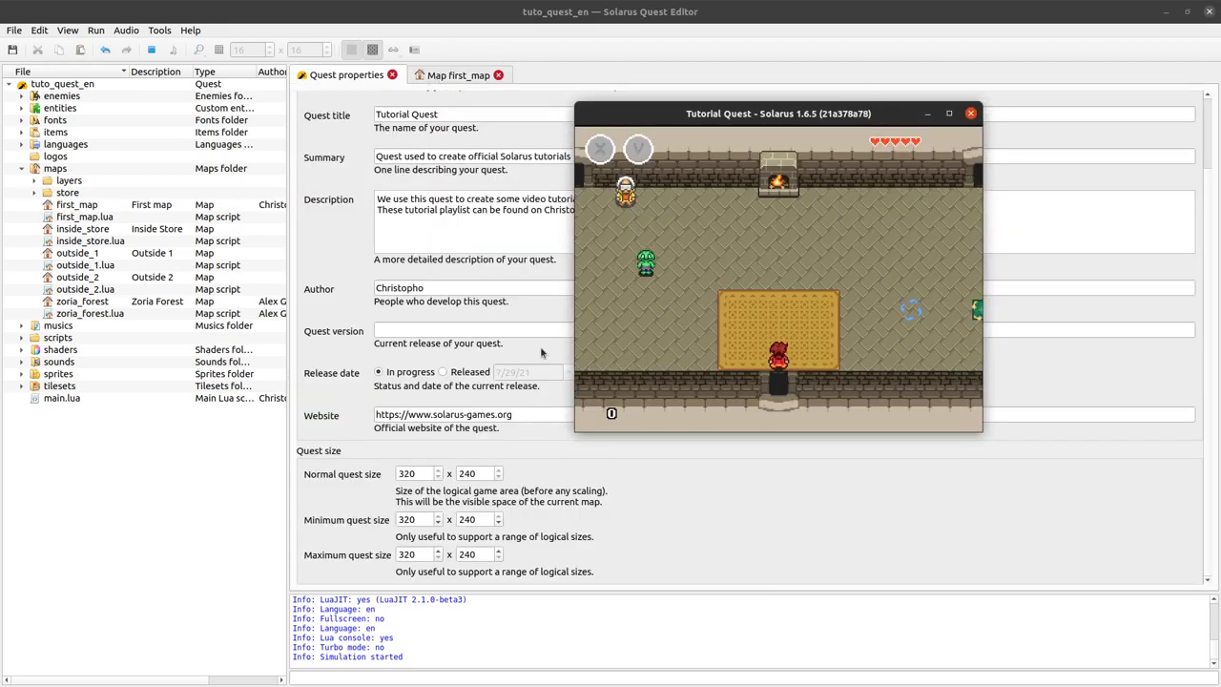
{"action": "key", "text": "Left"}
Resize the game window wider, narrower, larger and smaller to watch it rescale, then close it.
{"action": "left_click_drag", "start_coordinate": [981, 432], "coordinate": [1151, 426]}
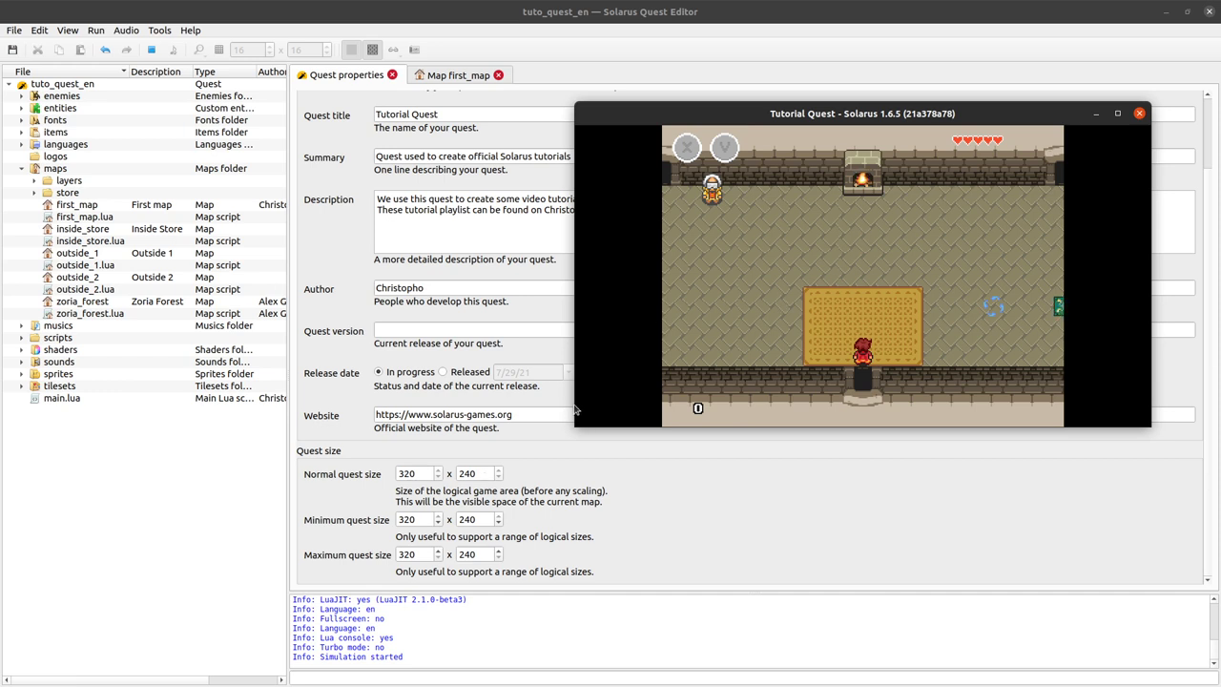
{"action": "left_click_drag", "start_coordinate": [579, 403], "coordinate": [589, 377]}
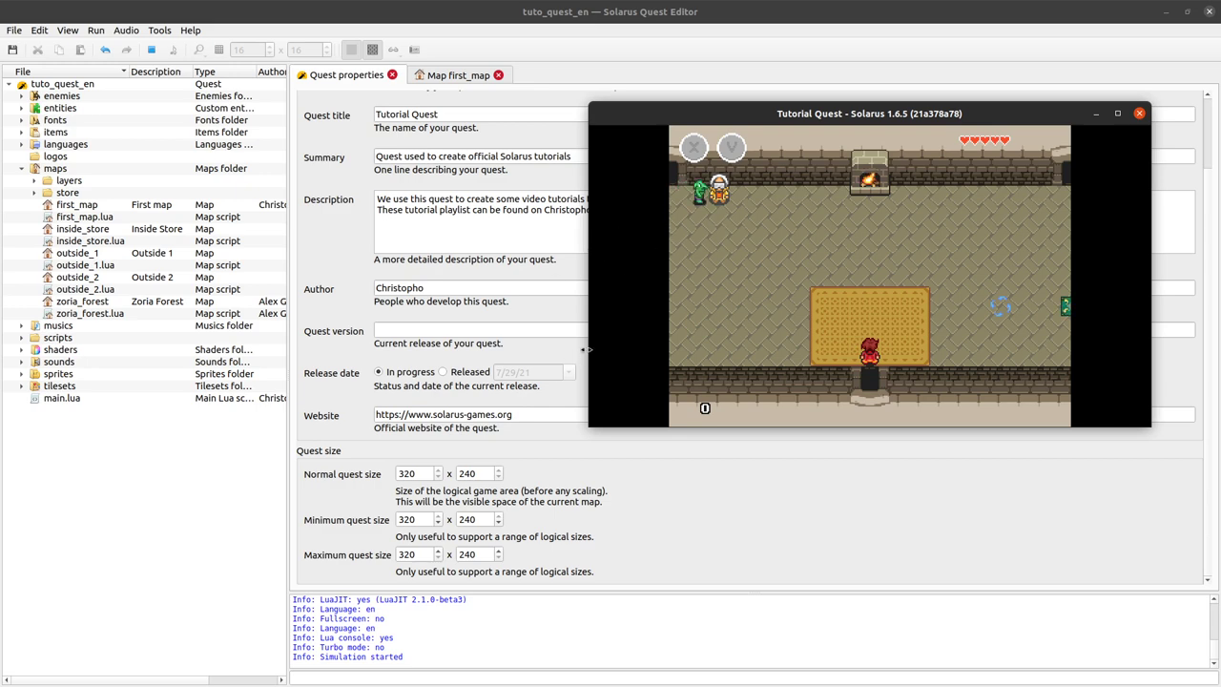
{"action": "left_click_drag", "start_coordinate": [590, 428], "coordinate": [479, 541]}
{"action": "left_click_drag", "start_coordinate": [536, 579], "coordinate": [621, 528]}
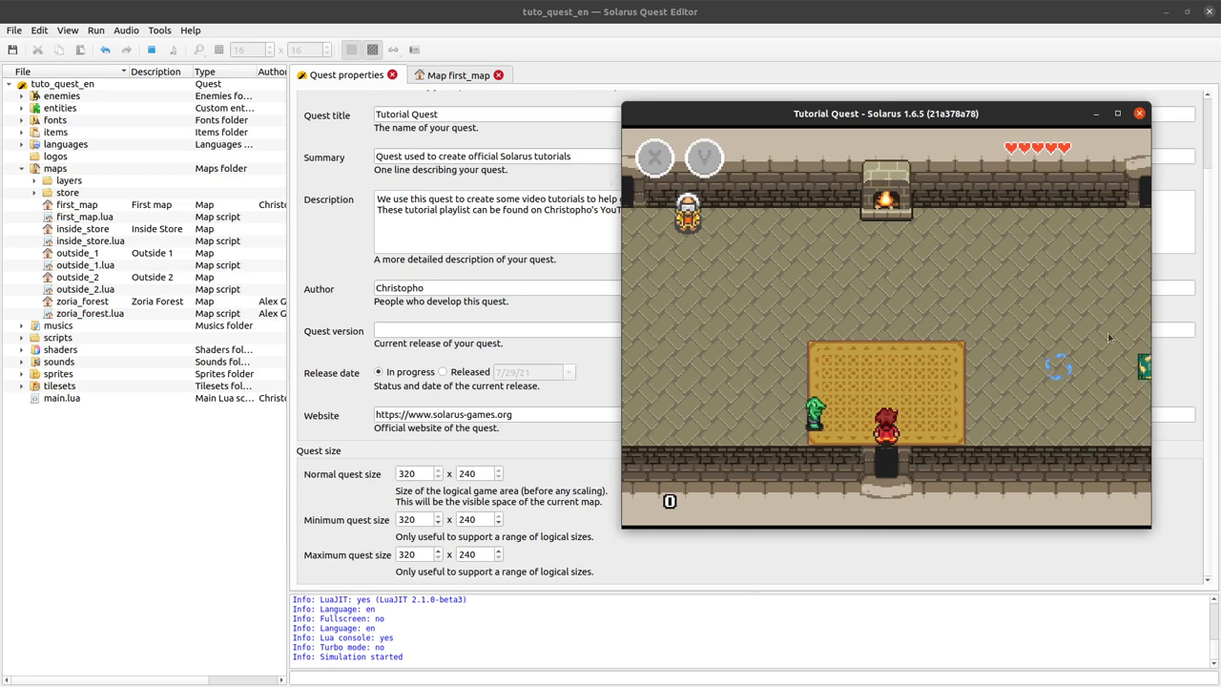
{"action": "left_click", "coordinate": [1141, 113]}
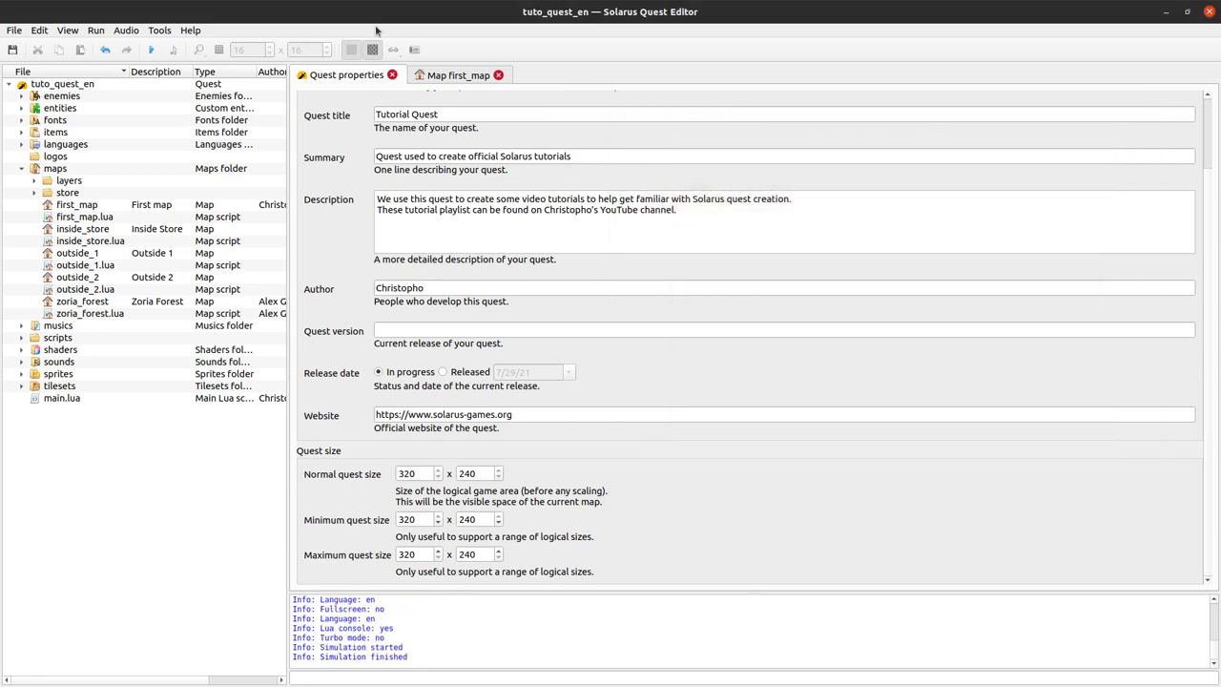
Relaunch the quest and walk the hero right, up and left.
{"action": "left_click", "coordinate": [152, 49]}
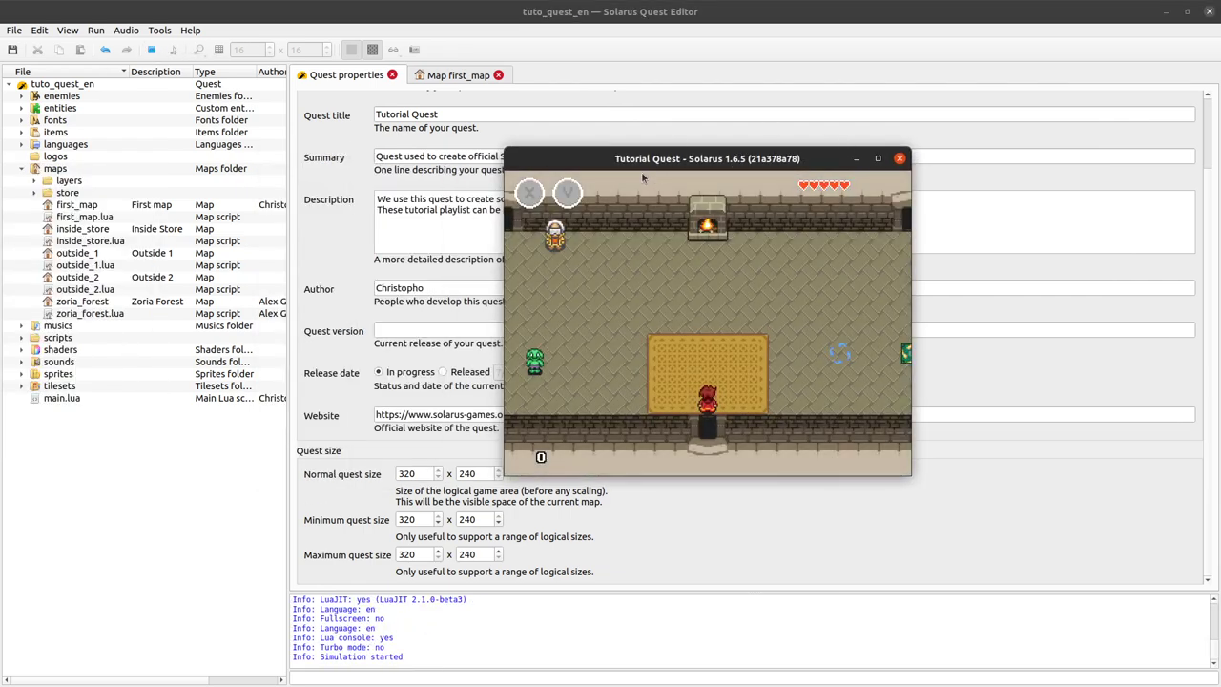
{"action": "key", "text": "Right"}
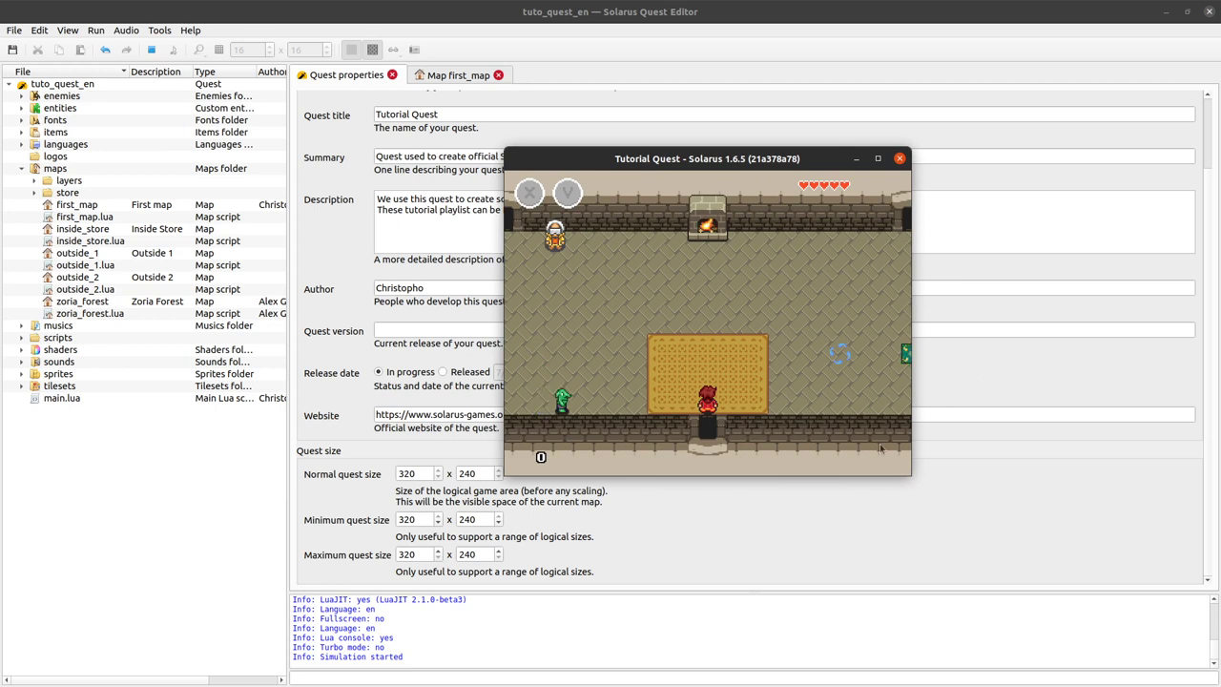
{"action": "key", "text": "Up"}
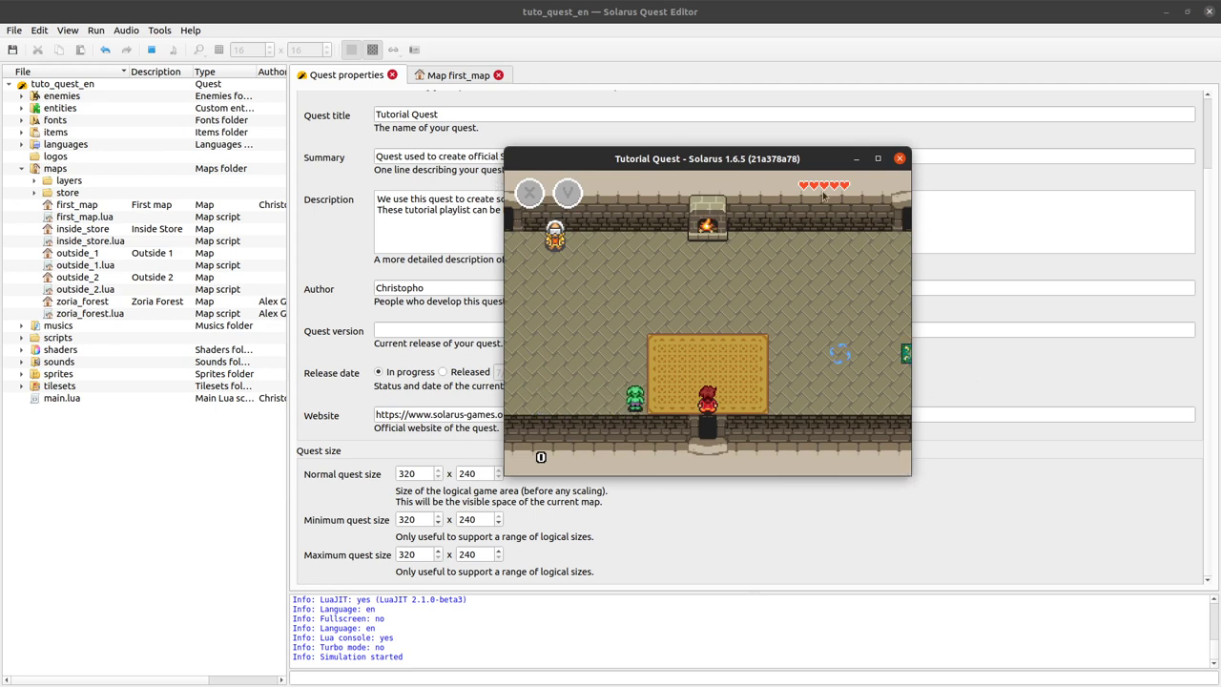
{"action": "key", "text": "Up"}
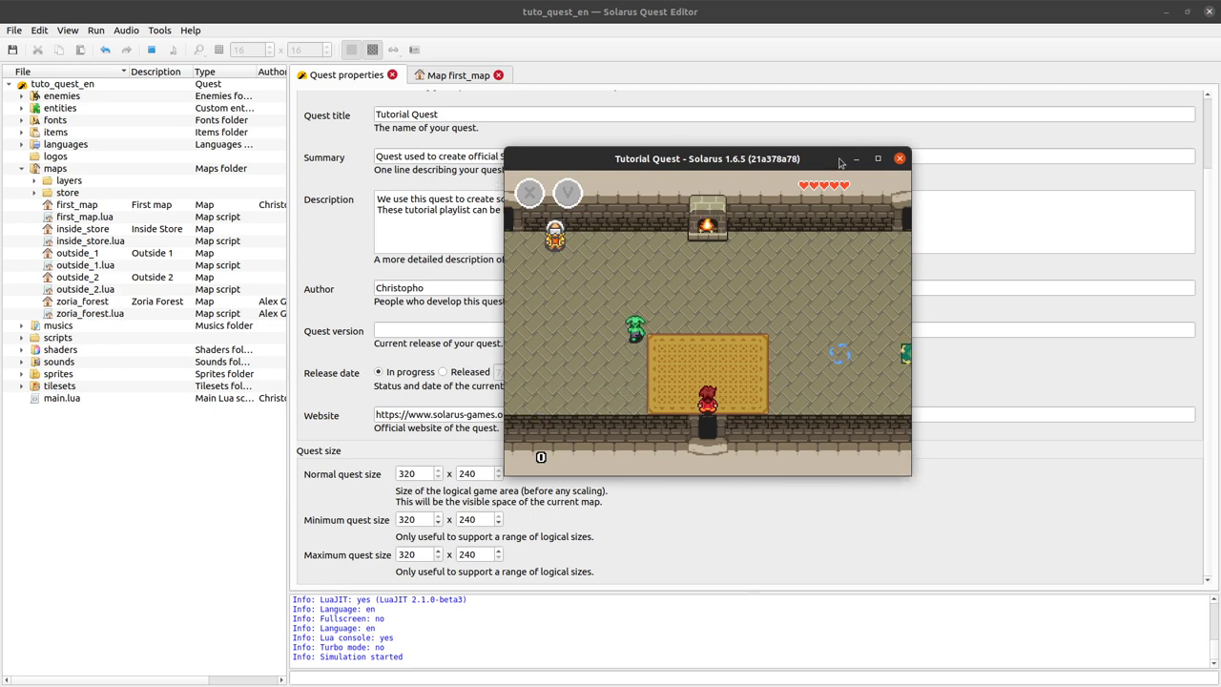
{"action": "key", "text": "Left"}
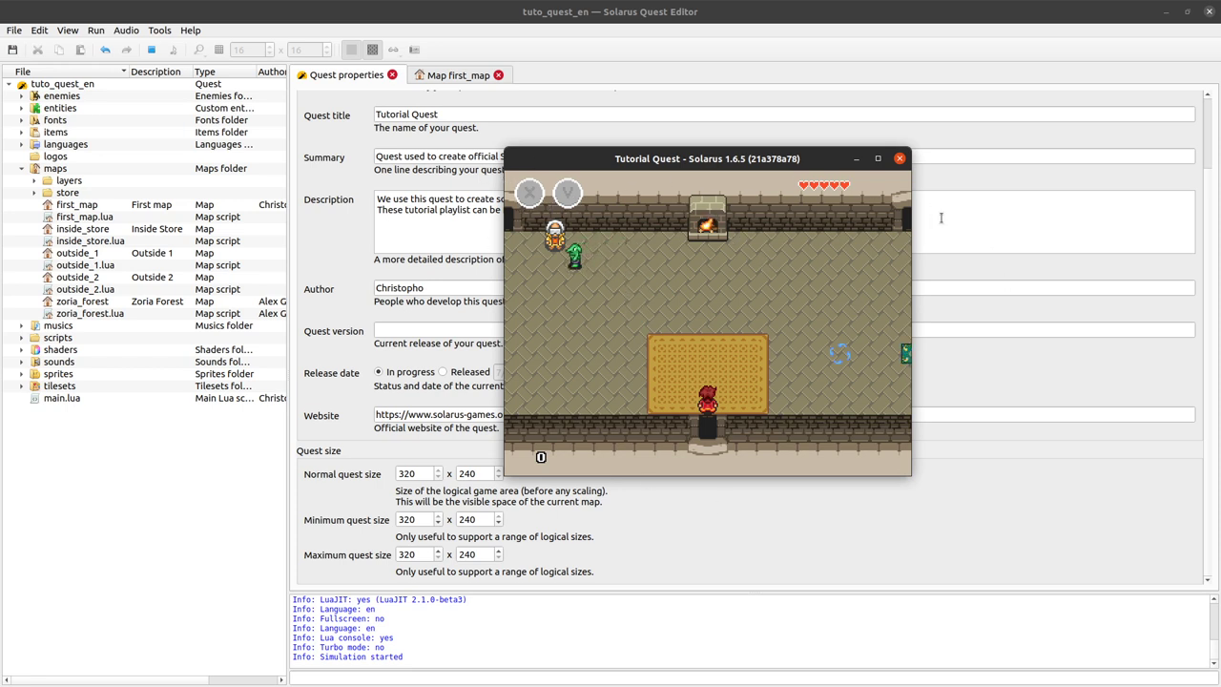
{"action": "key", "text": "Right"}
Set the normal, minimum and maximum quest widths to 640.
{"action": "left_click", "coordinate": [899, 158]}
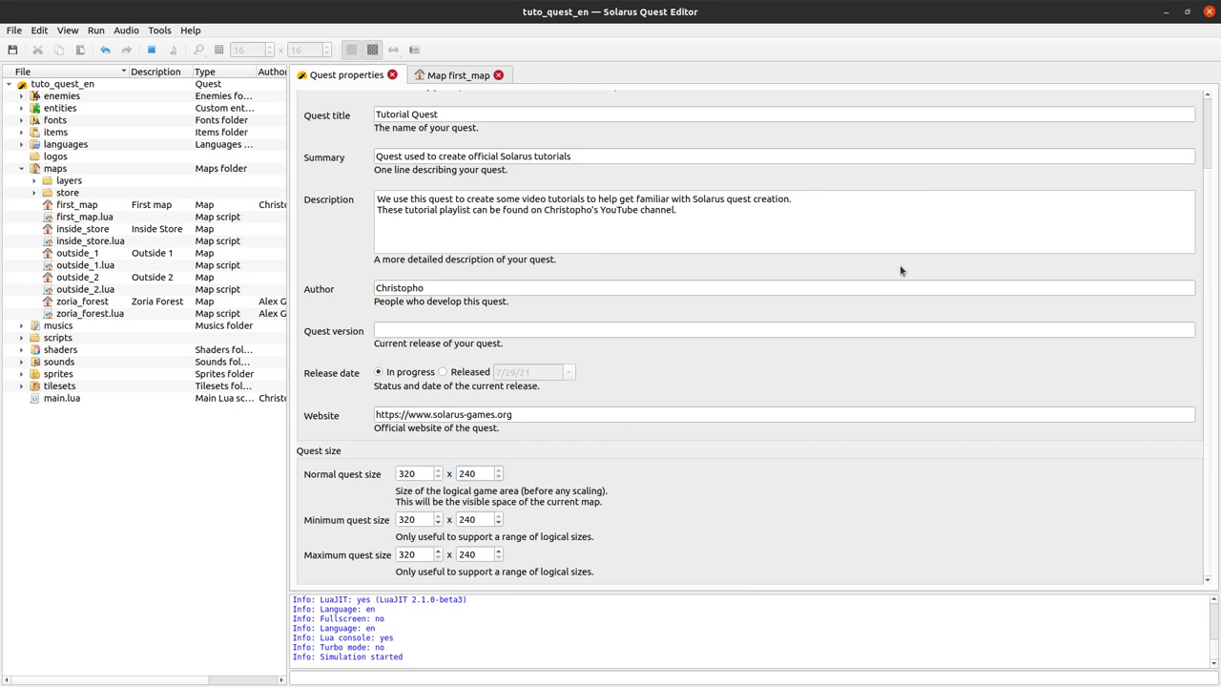
{"action": "left_click", "coordinate": [899, 158]}
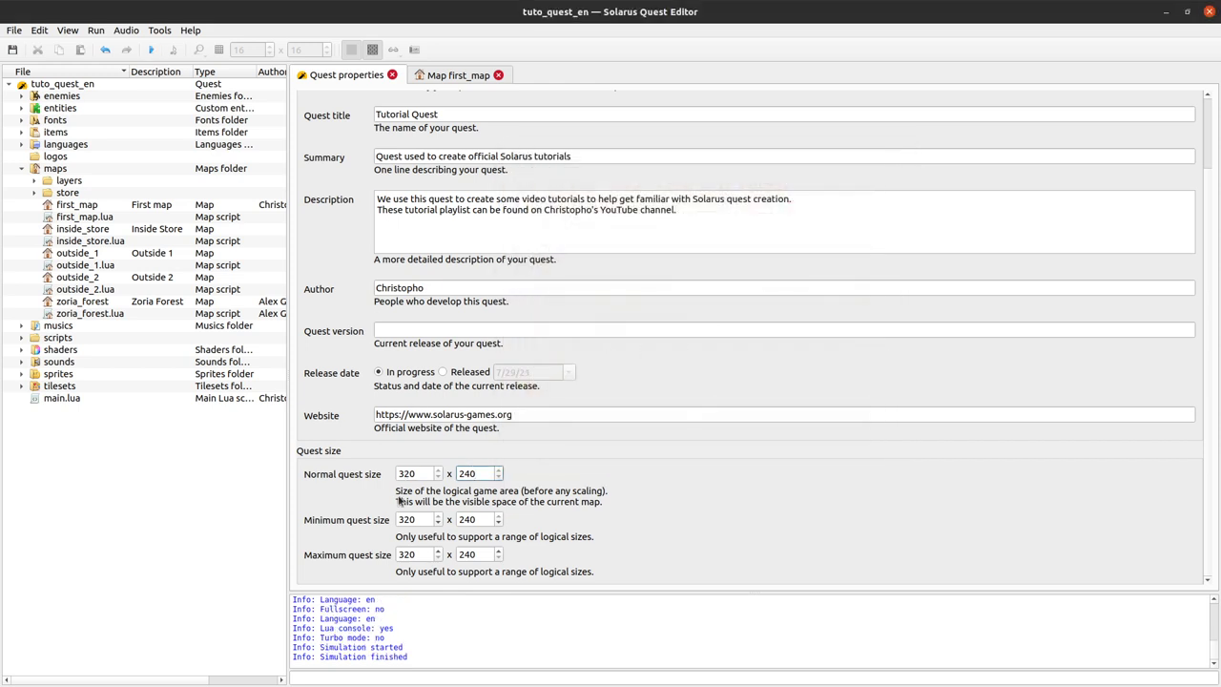
{"action": "left_click", "coordinate": [421, 475]}
{"action": "key", "text": "Tab"}
{"action": "key", "text": "Tab"}
{"action": "key", "text": "Tab"}
{"action": "key", "text": "Tab"}
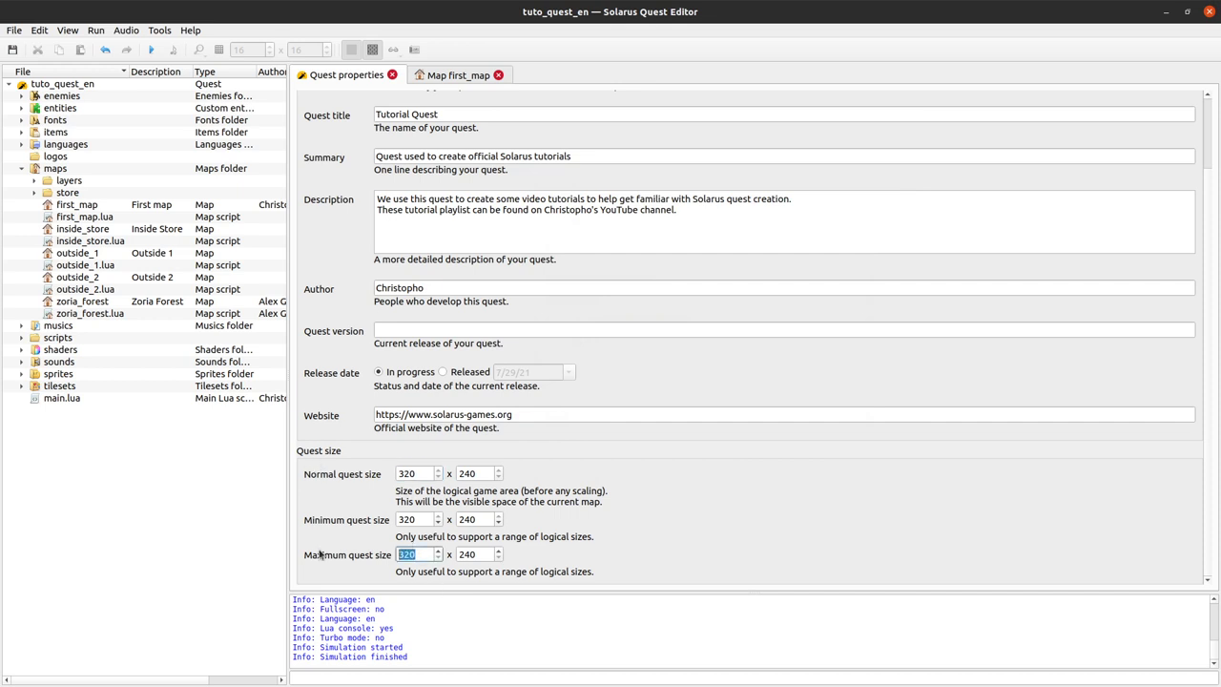
{"action": "type", "text": "640"}
{"action": "left_click", "coordinate": [480, 553]}
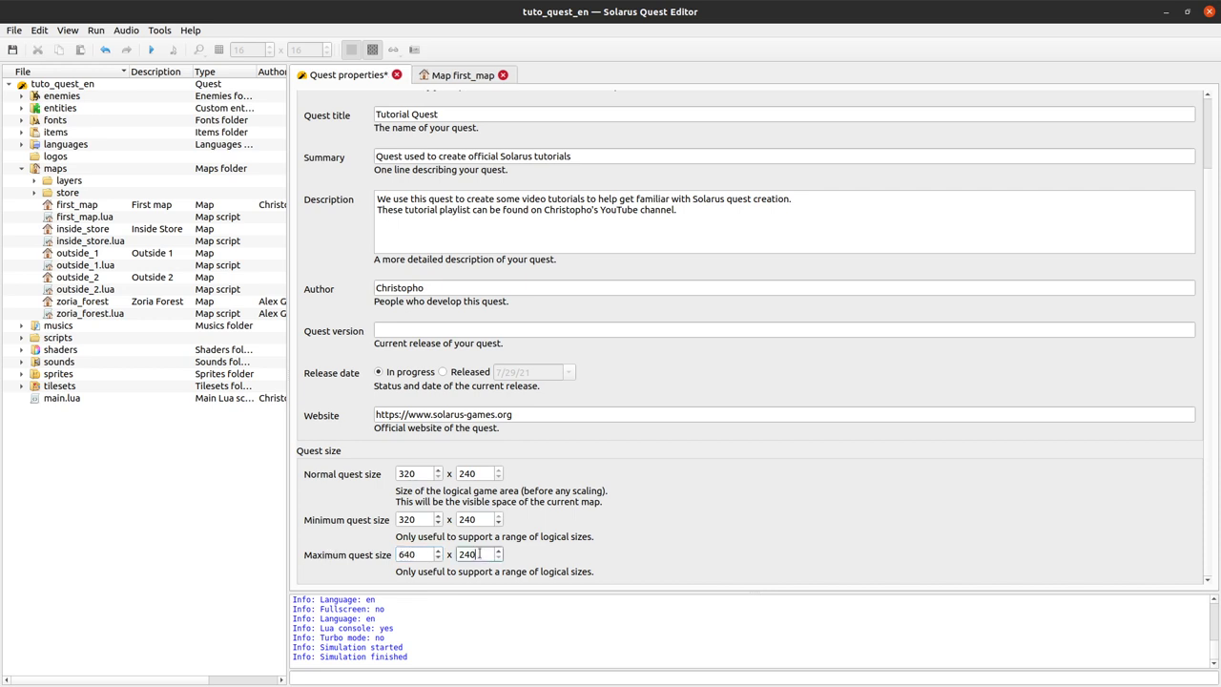
{"action": "double_click", "coordinate": [423, 554]}
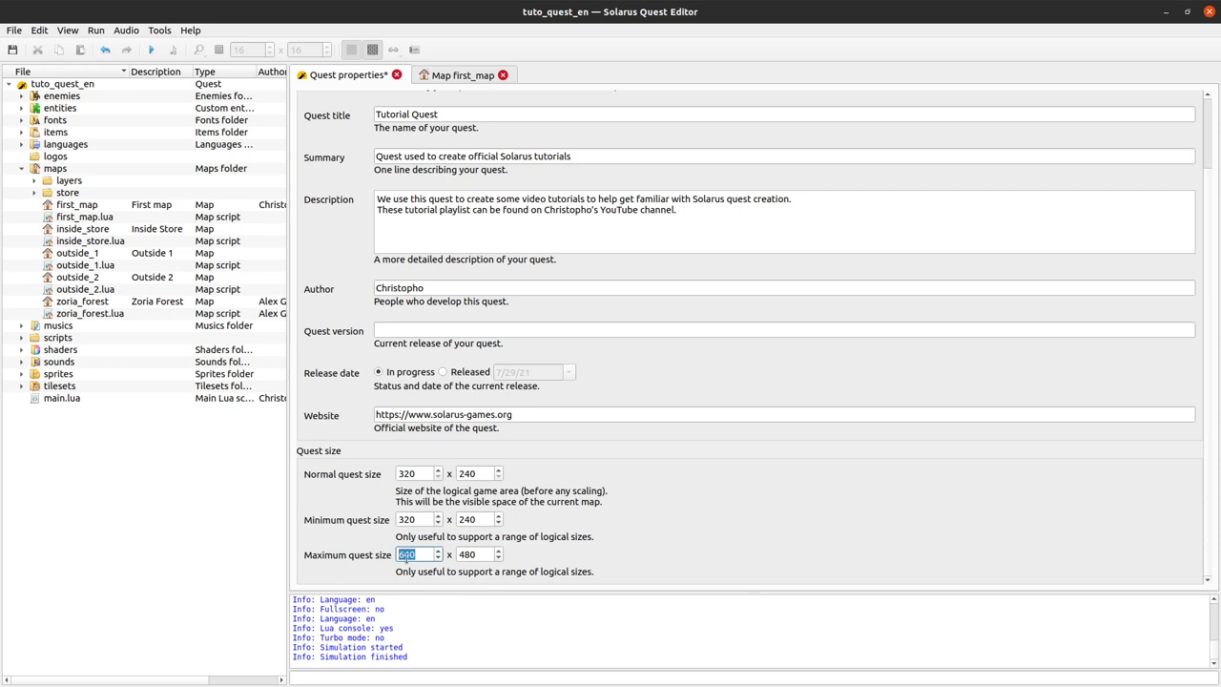
{"action": "double_click", "coordinate": [410, 473]}
{"action": "double_click", "coordinate": [425, 520]}
{"action": "type", "text": "640"}
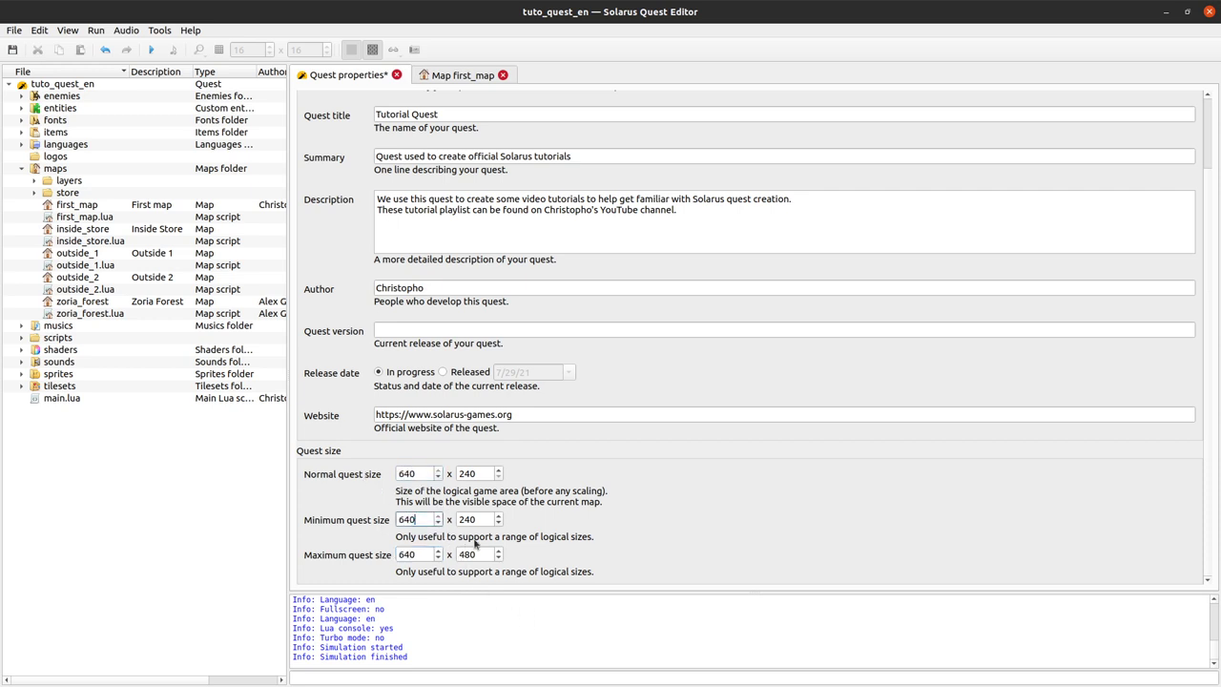
Set the quest heights to 480 and save the quest properties.
{"action": "double_click", "coordinate": [487, 554]}
{"action": "double_click", "coordinate": [468, 473]}
{"action": "type", "text": "480"}
{"action": "double_click", "coordinate": [467, 519]}
{"action": "type", "text": "480"}
{"action": "key", "text": "ctrl+s"}
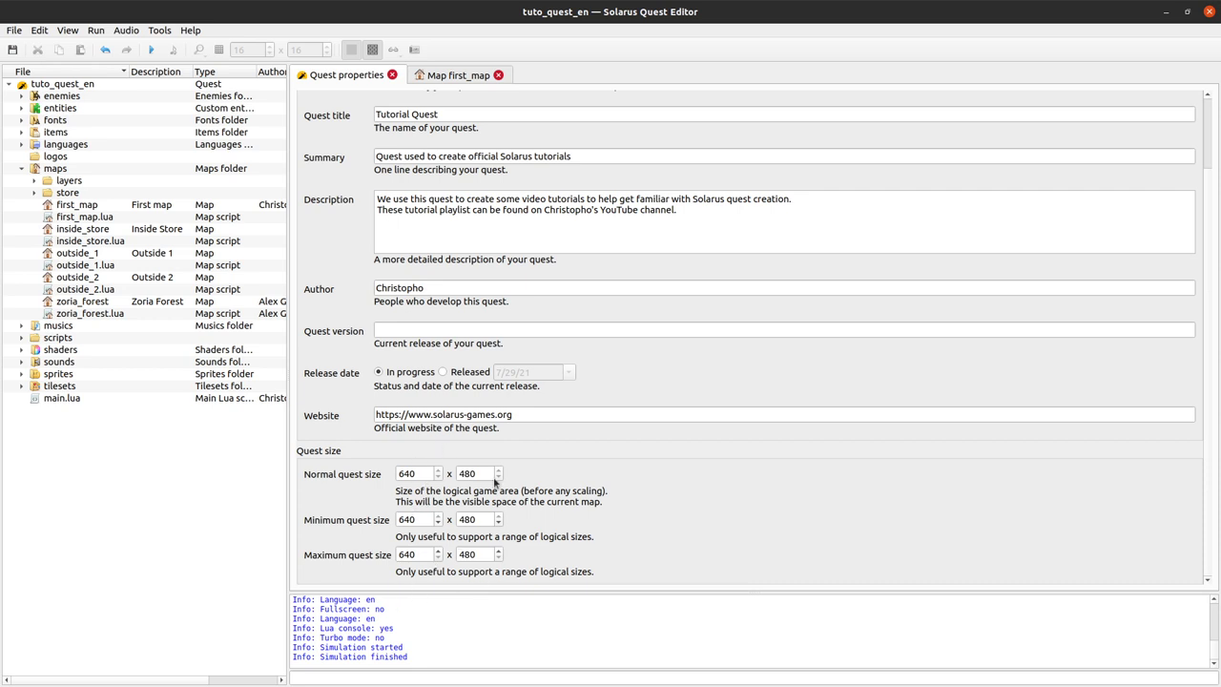
Run the quest at 640x480 and walk the hero around the store room.
{"action": "left_click", "coordinate": [149, 51]}
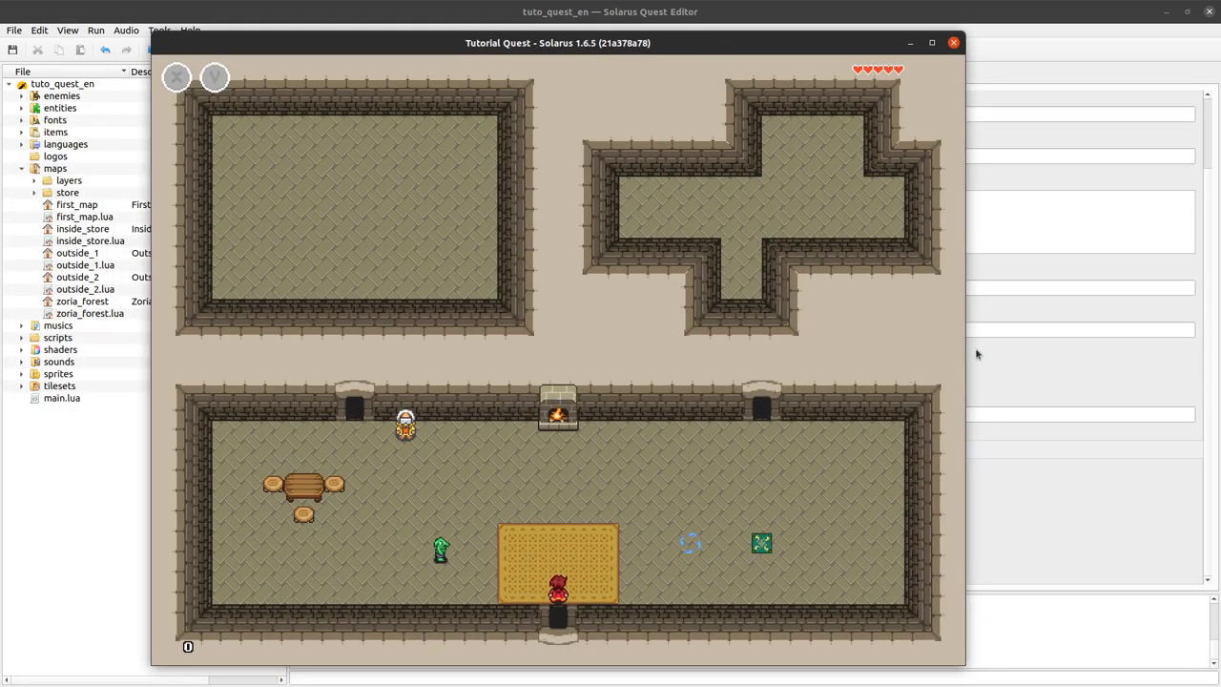
{"action": "key", "text": "Up"}
{"action": "key", "text": "Right"}
{"action": "key", "text": "Right"}
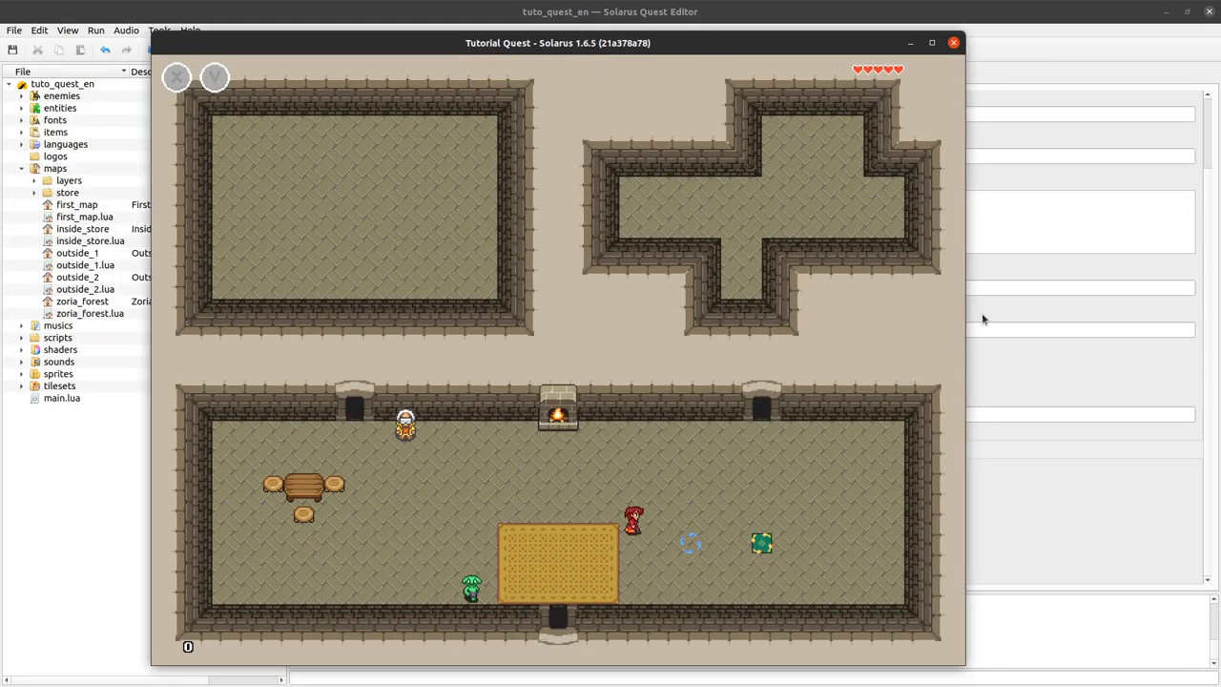
{"action": "key", "text": "Up"}
{"action": "key", "text": "Up"}
{"action": "key", "text": "Up"}
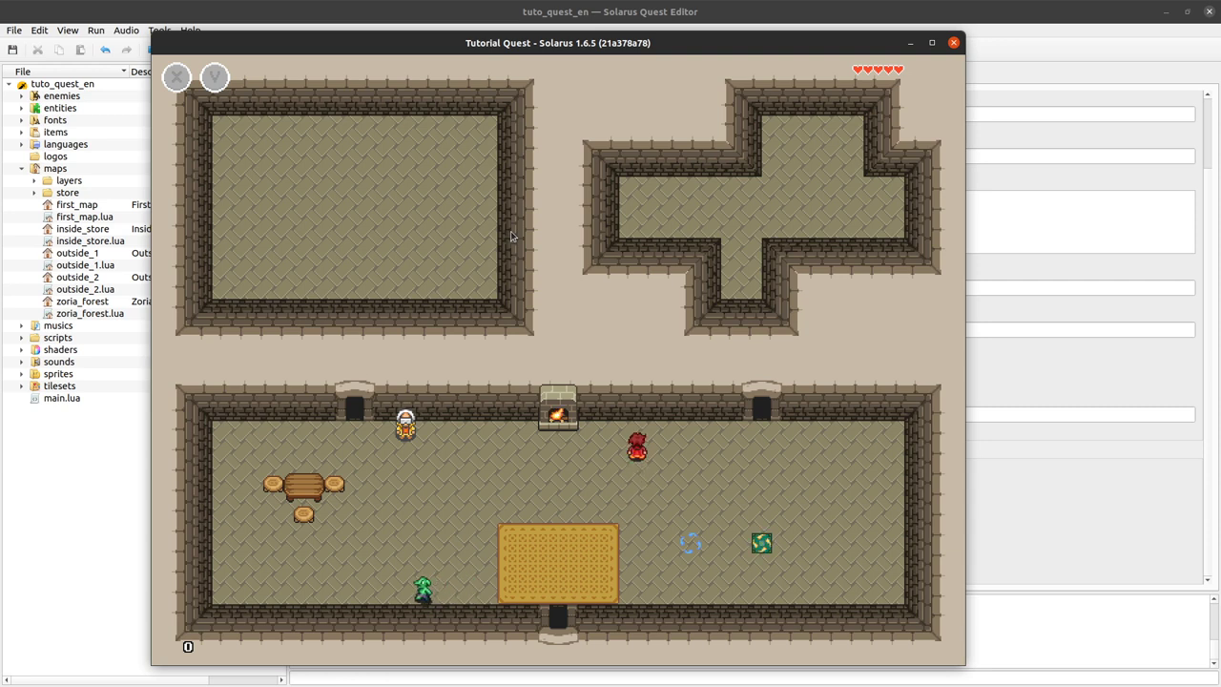
{"action": "key", "text": "Left"}
{"action": "key", "text": "Left"}
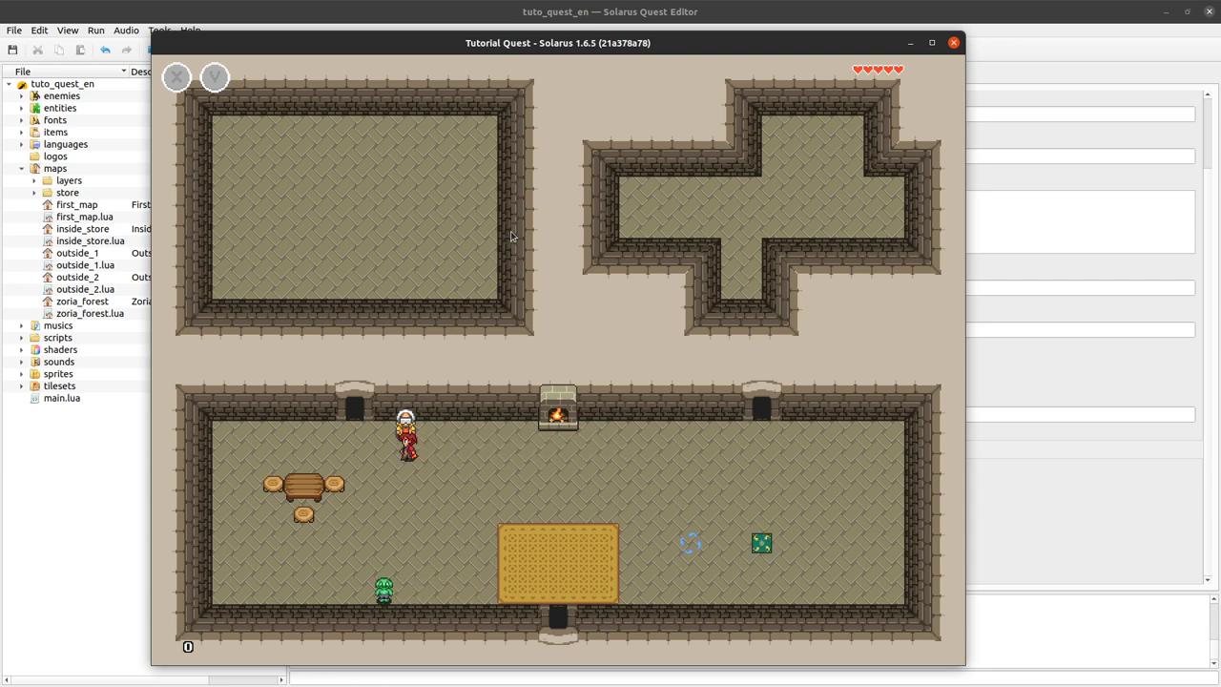
{"action": "key", "text": "Up"}
{"action": "key", "text": "Down"}
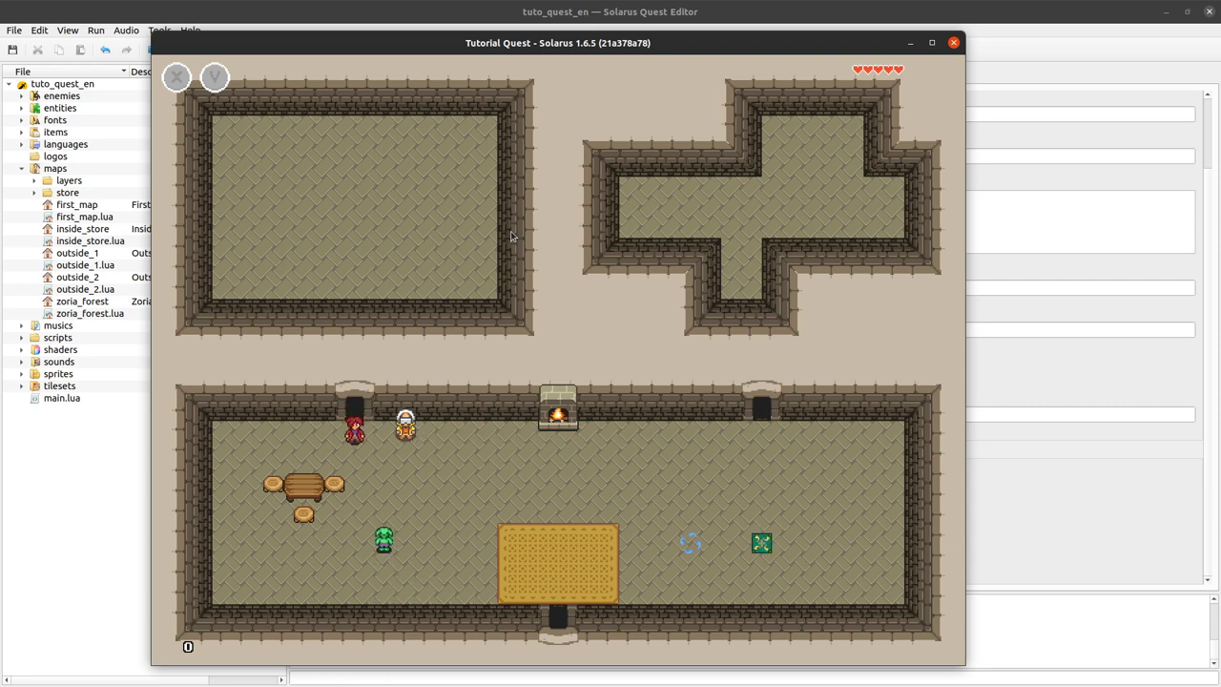
{"action": "key", "text": "Right"}
{"action": "key", "text": "Right"}
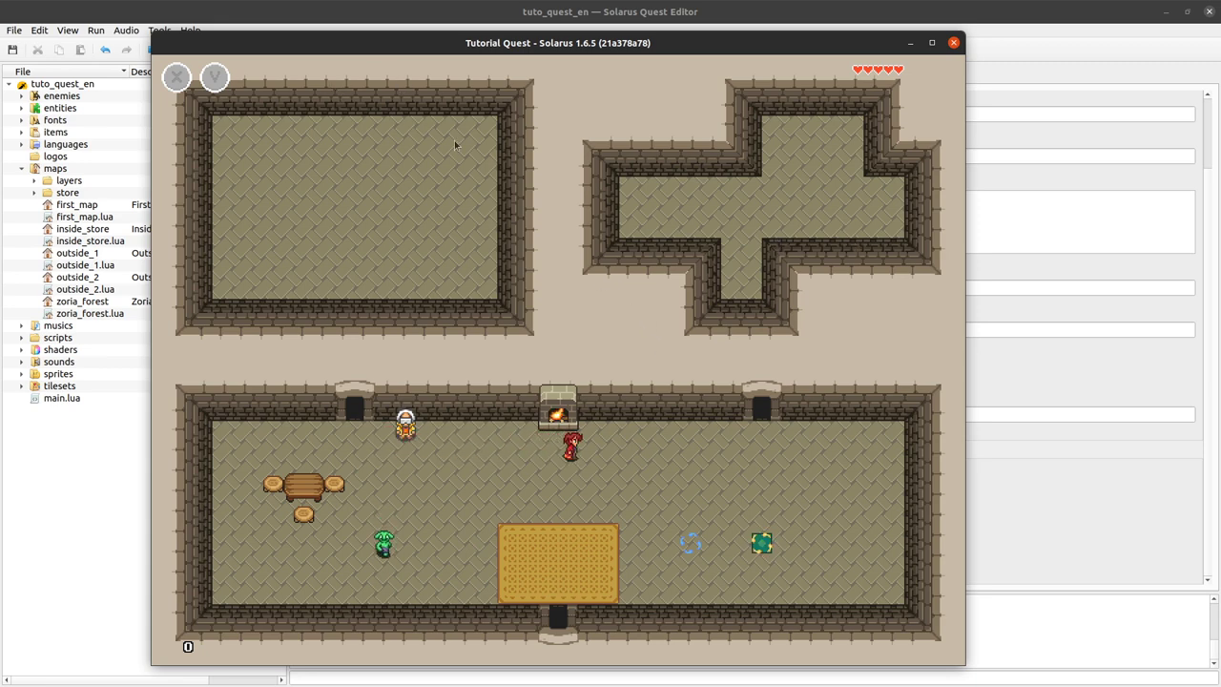
Compare the game with the first_map editor and shrink the game window from its corner.
{"action": "left_click", "coordinate": [1074, 381]}
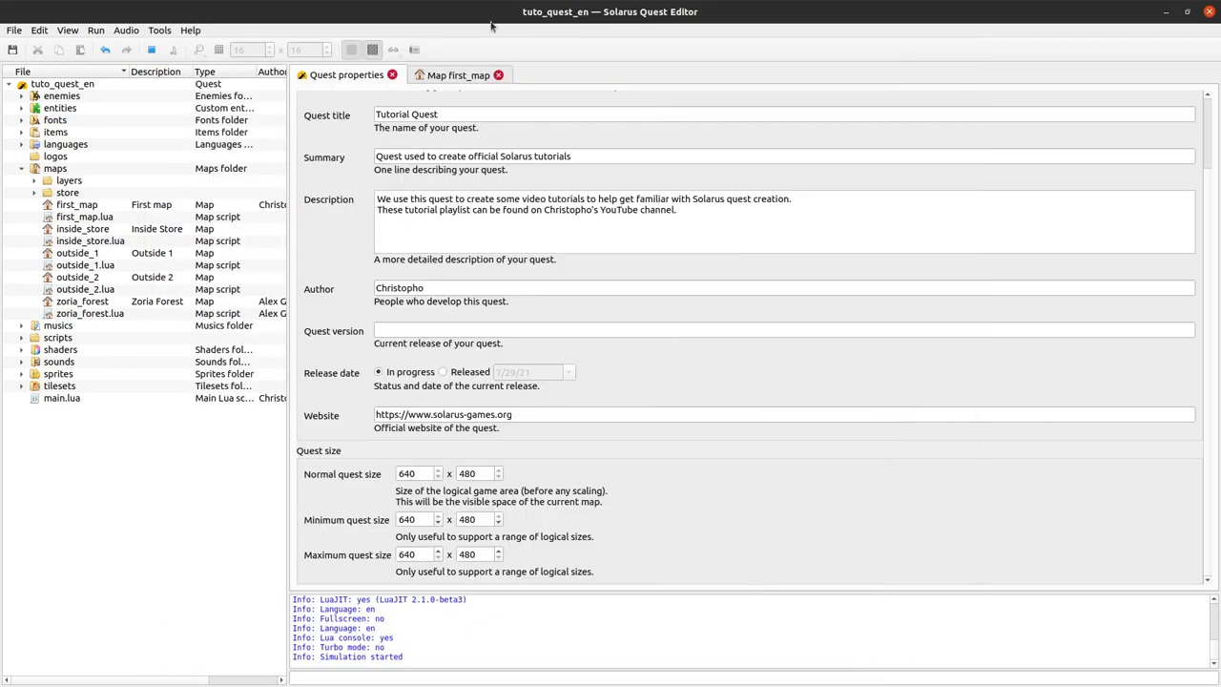
{"action": "left_click", "coordinate": [436, 75]}
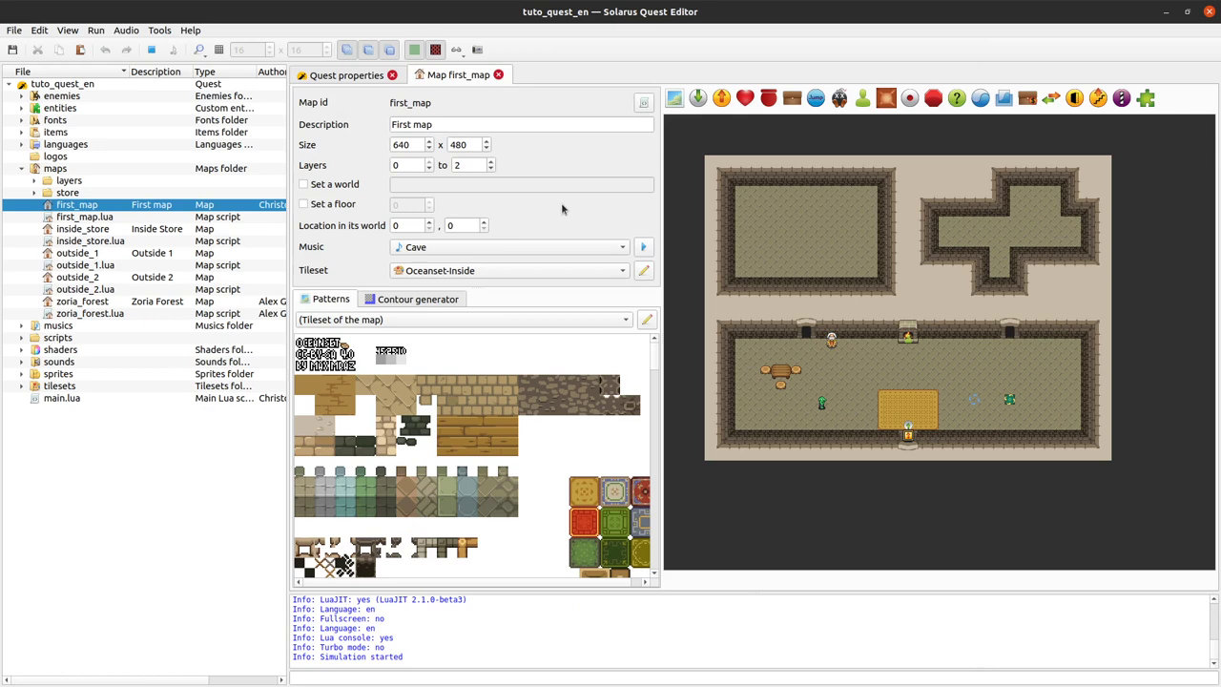
{"action": "key", "text": "alt+Tab"}
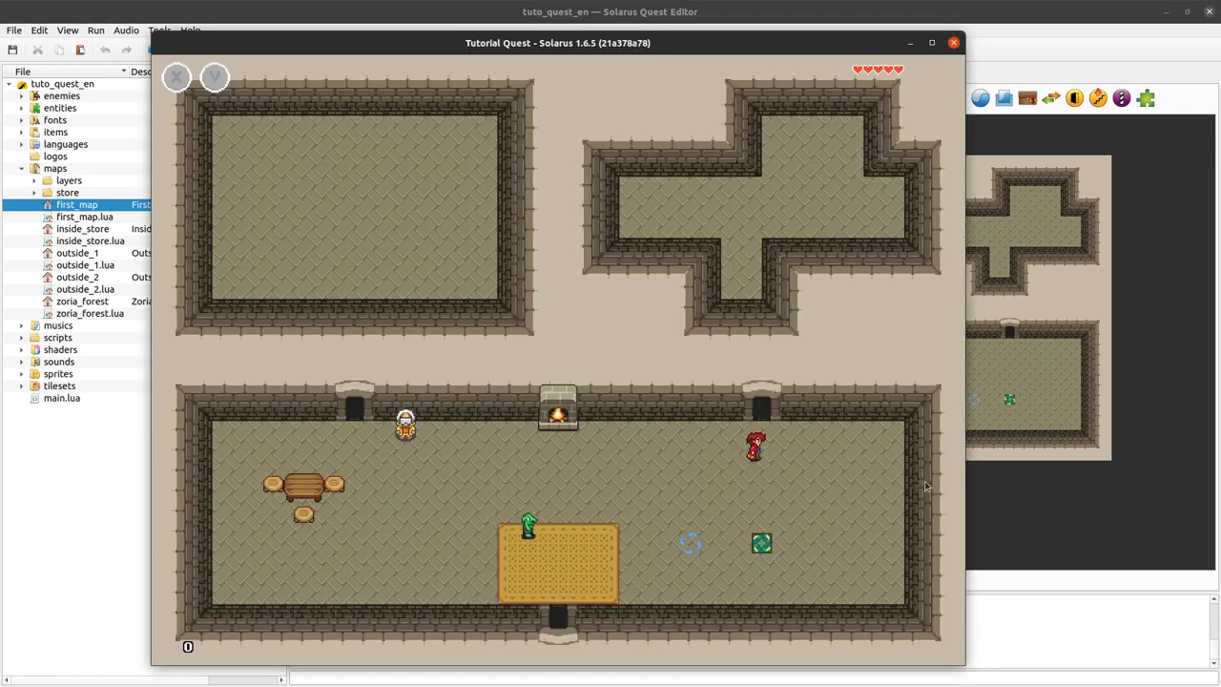
{"action": "key", "text": "Right"}
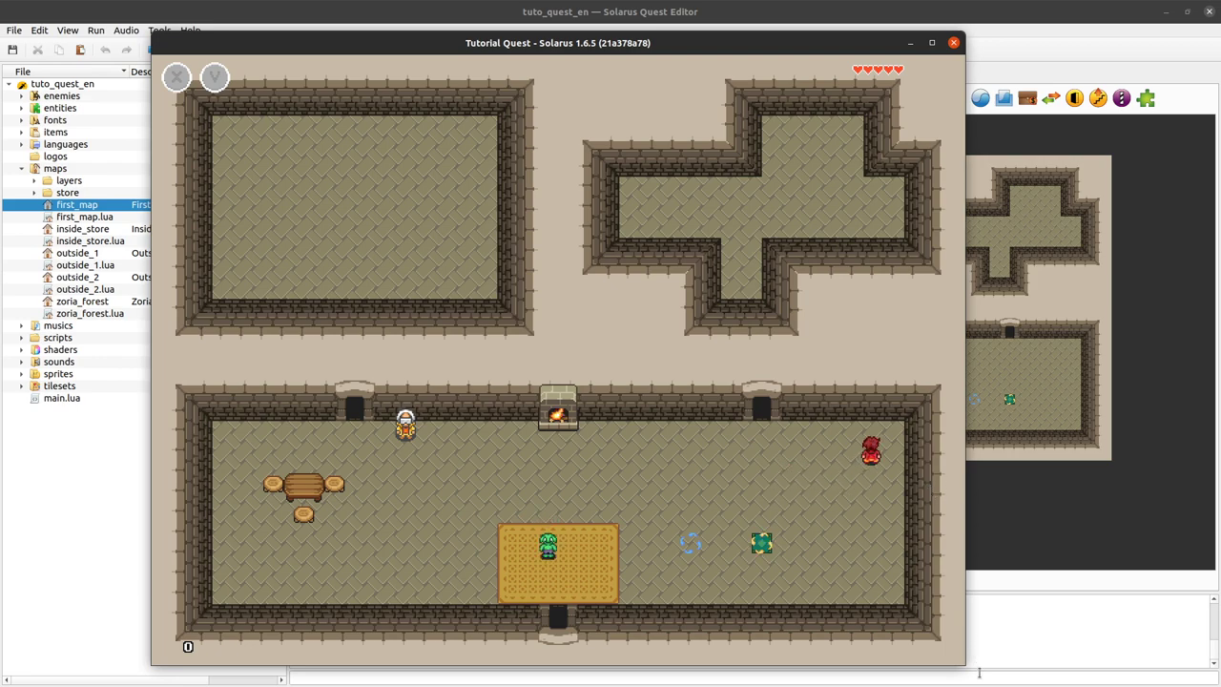
{"action": "left_click_drag", "start_coordinate": [965, 665], "coordinate": [645, 426]}
Walk the hero out the top-left door and around the outdoor path near the sign.
{"action": "key", "text": "Left"}
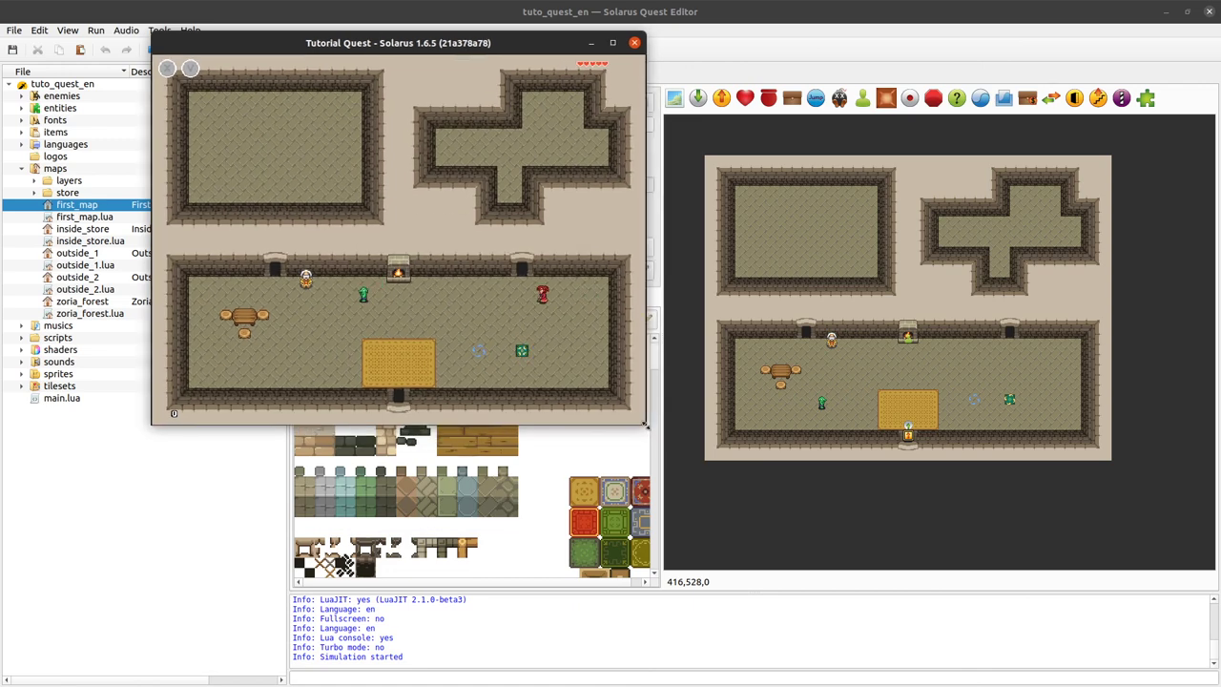
{"action": "key", "text": "Left"}
{"action": "key", "text": "Left"}
{"action": "key", "text": "Left"}
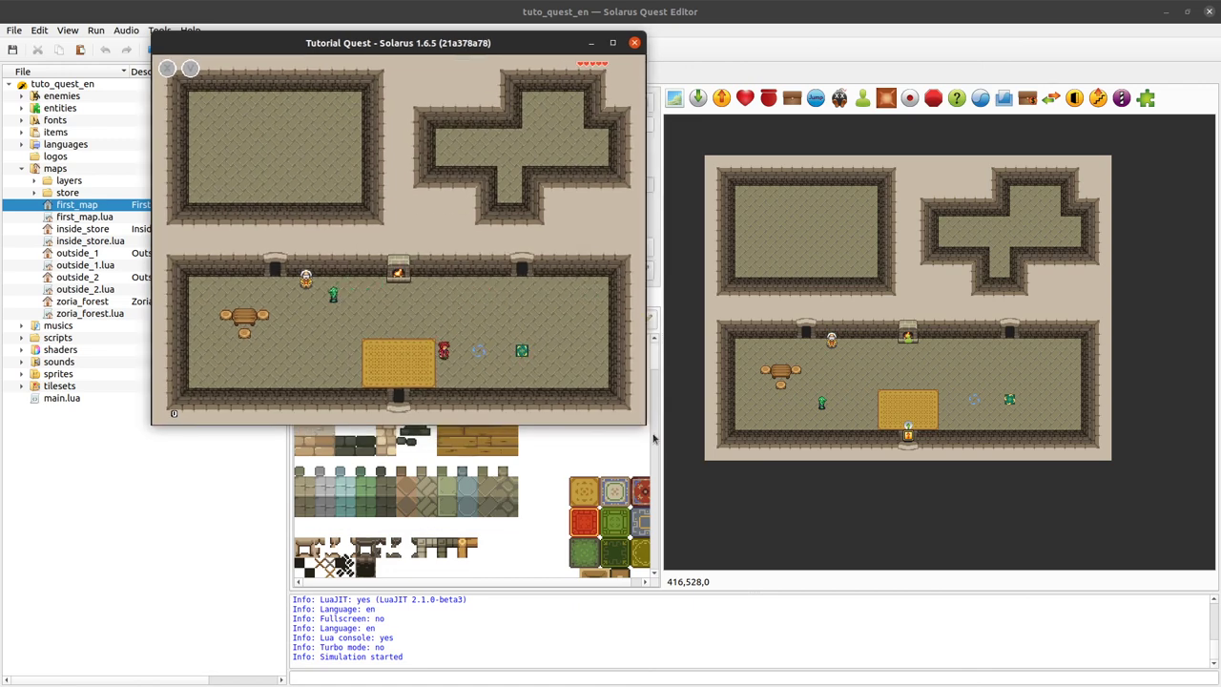
{"action": "key", "text": "Left"}
{"action": "key", "text": "Up"}
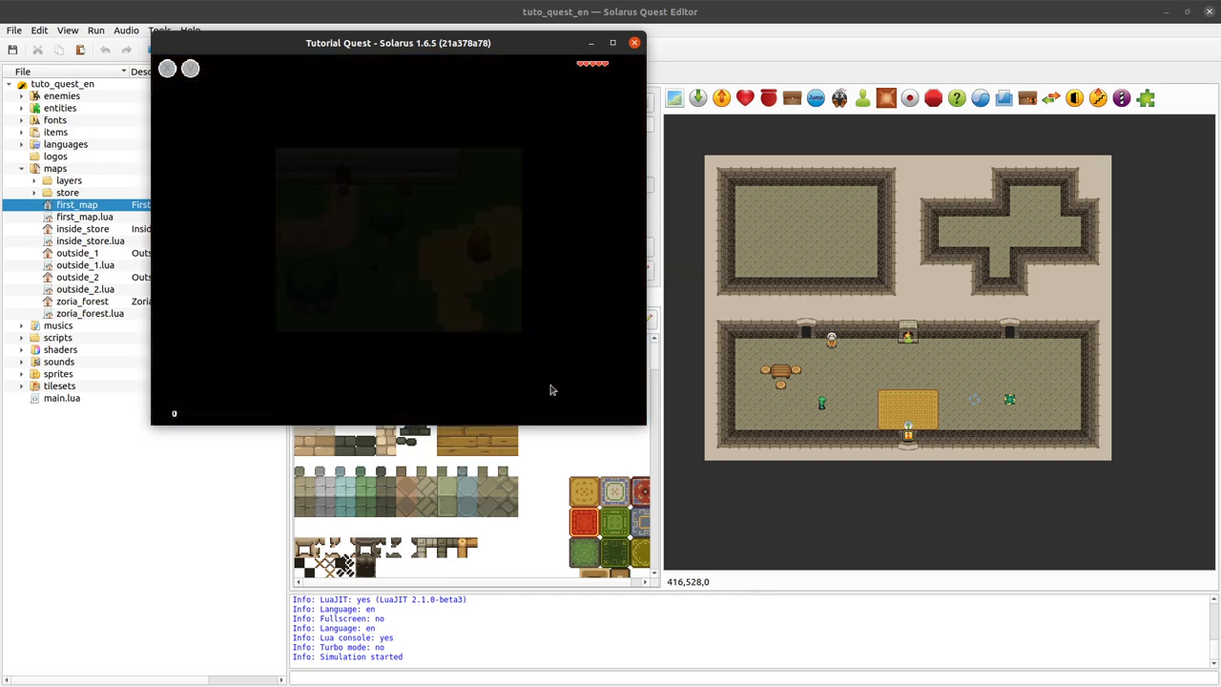
{"action": "key", "text": "Down"}
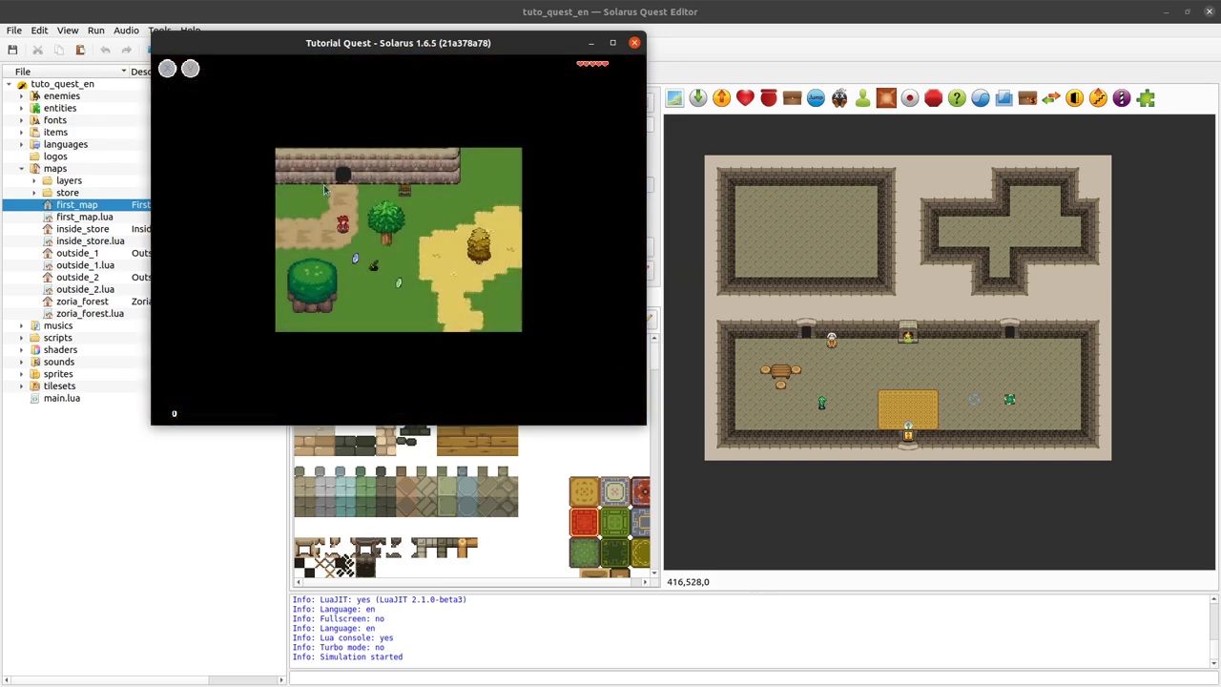
{"action": "key", "text": "Left"}
{"action": "key", "text": "Up"}
{"action": "key", "text": "Right"}
{"action": "key", "text": "Right"}
{"action": "key", "text": "Right"}
{"action": "key", "text": "Down"}
{"action": "key", "text": "Left"}
{"action": "key", "text": "Up"}
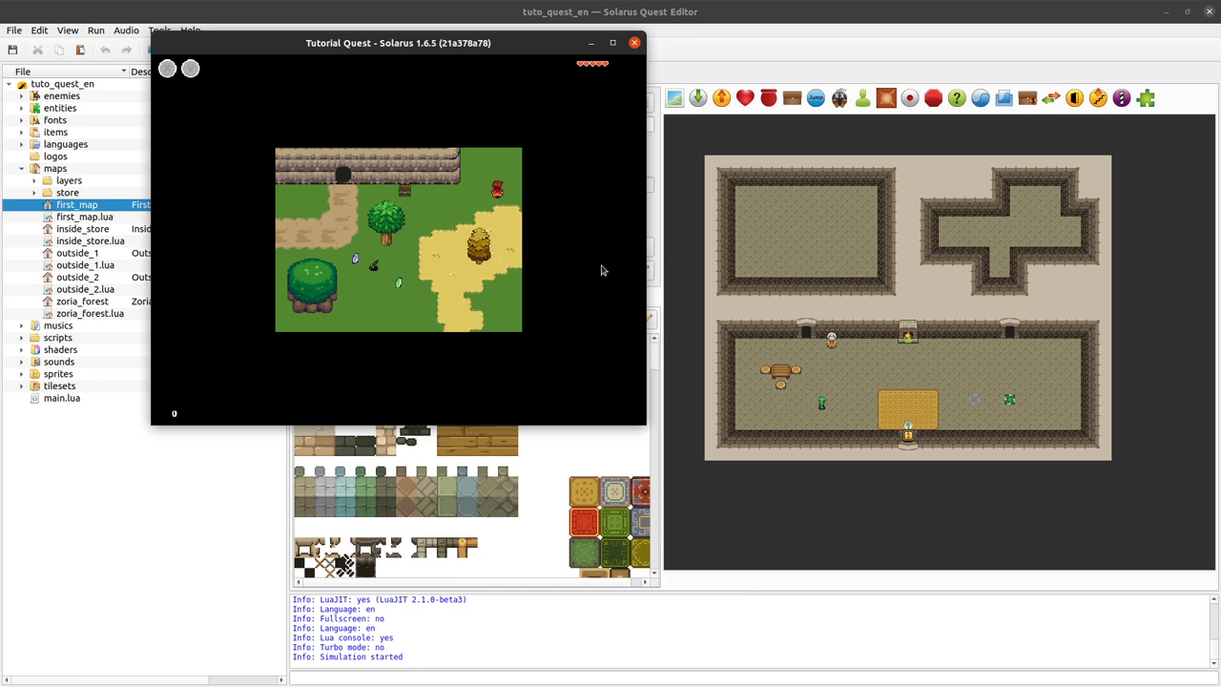
{"action": "key", "text": "Left"}
{"action": "key", "text": "Left"}
{"action": "key", "text": "Down"}
{"action": "key", "text": "Left"}
{"action": "key", "text": "Left"}
Walk the hero back into the store past the fireplace and rug, then close the game.
{"action": "key", "text": "Up"}
{"action": "key", "text": "Up"}
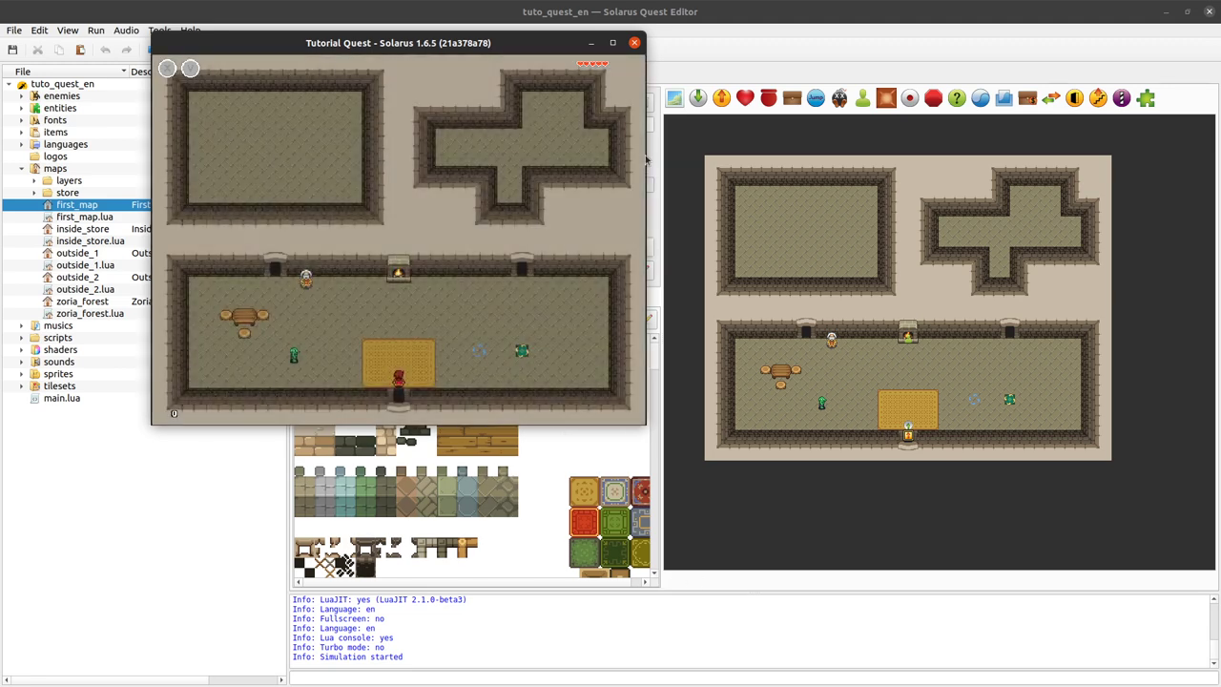
{"action": "key", "text": "Up"}
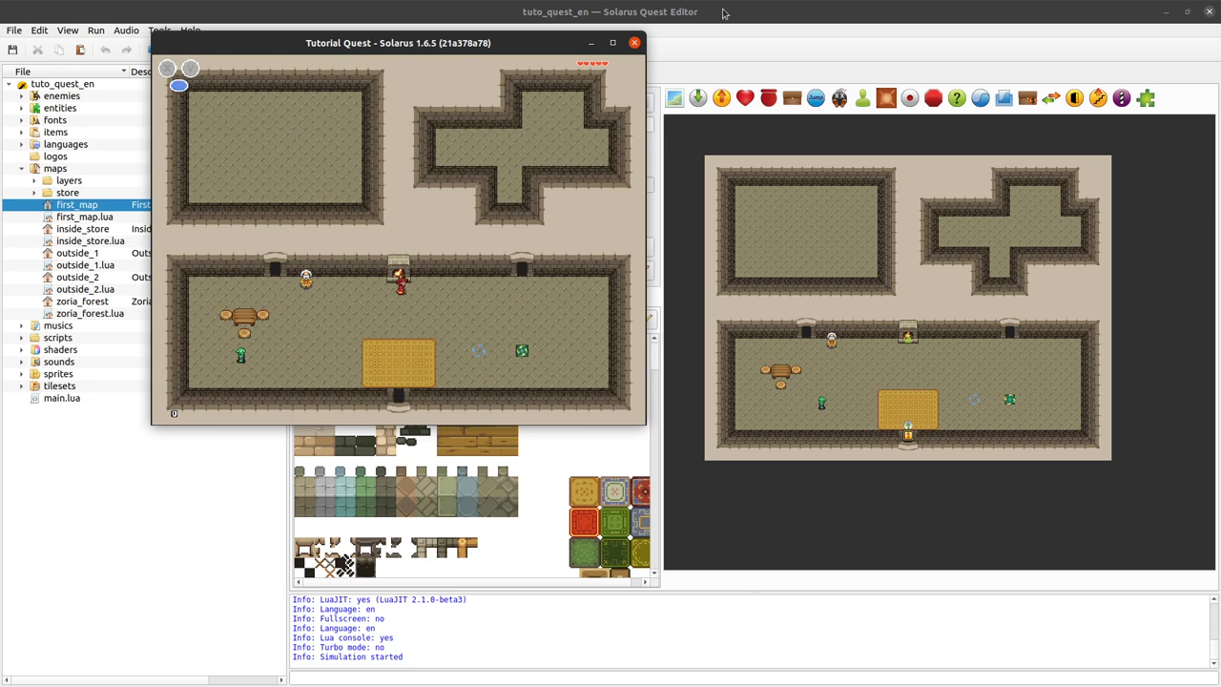
{"action": "key", "text": "Right"}
{"action": "key", "text": "Down"}
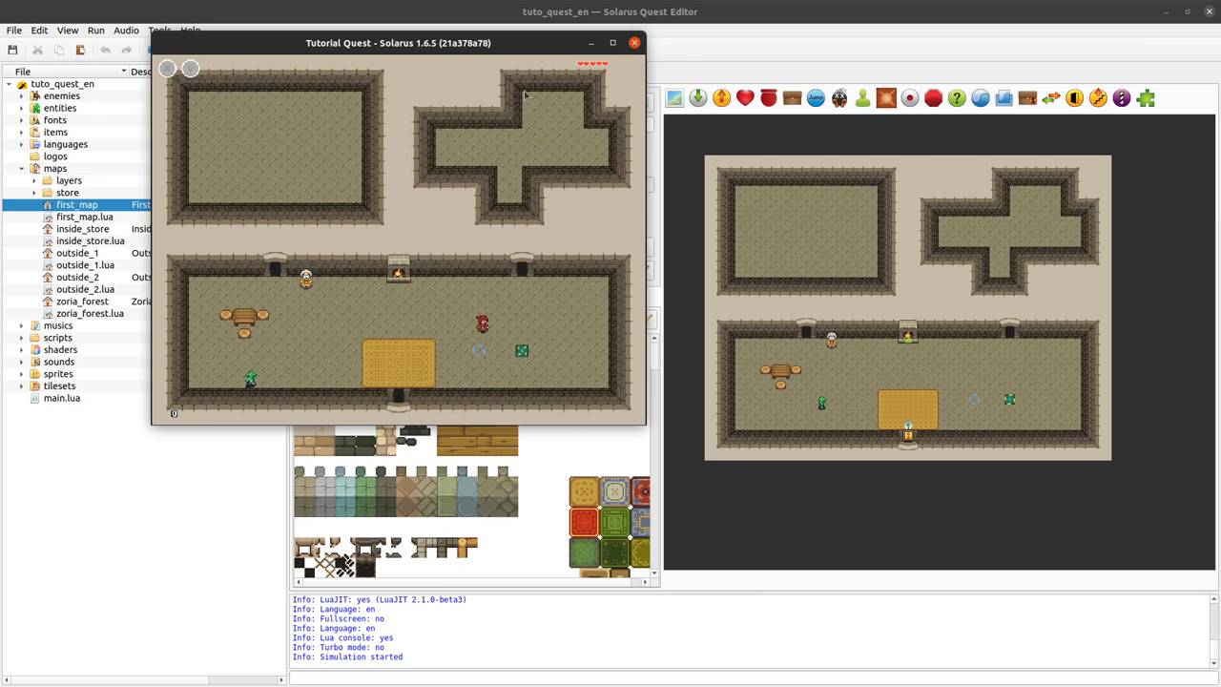
{"action": "key", "text": "Down"}
{"action": "key", "text": "Left"}
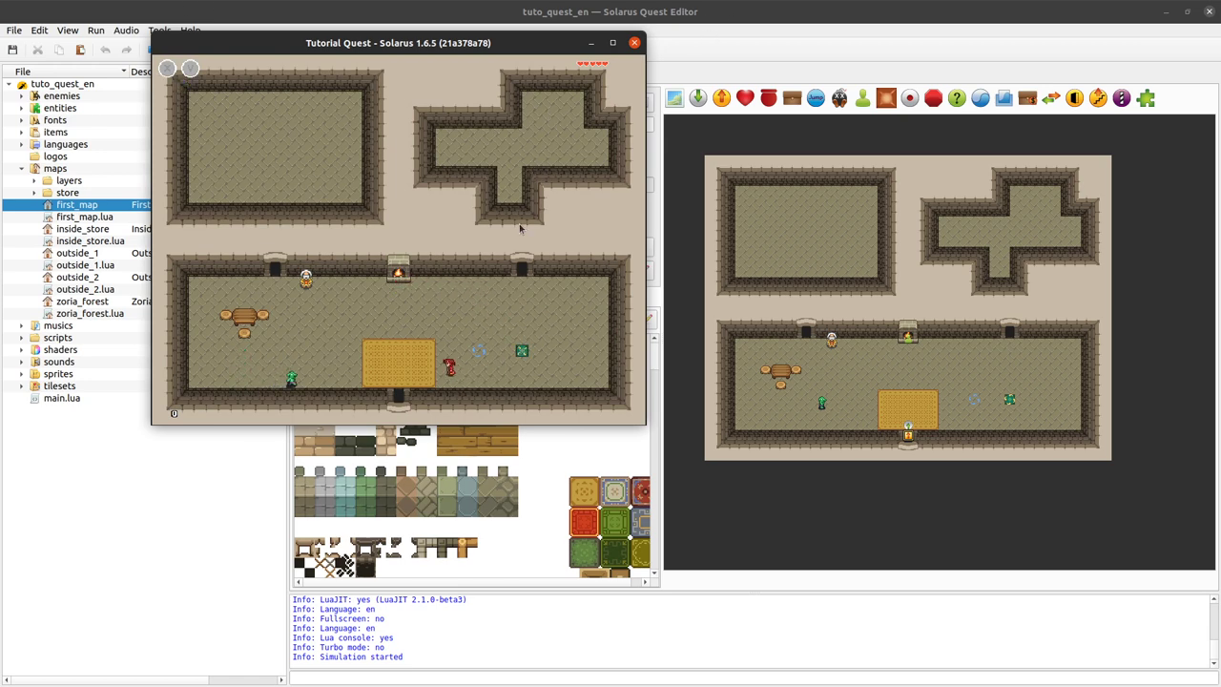
{"action": "key", "text": "Left"}
{"action": "key", "text": "Up"}
{"action": "key", "text": "Up"}
{"action": "key", "text": "Down"}
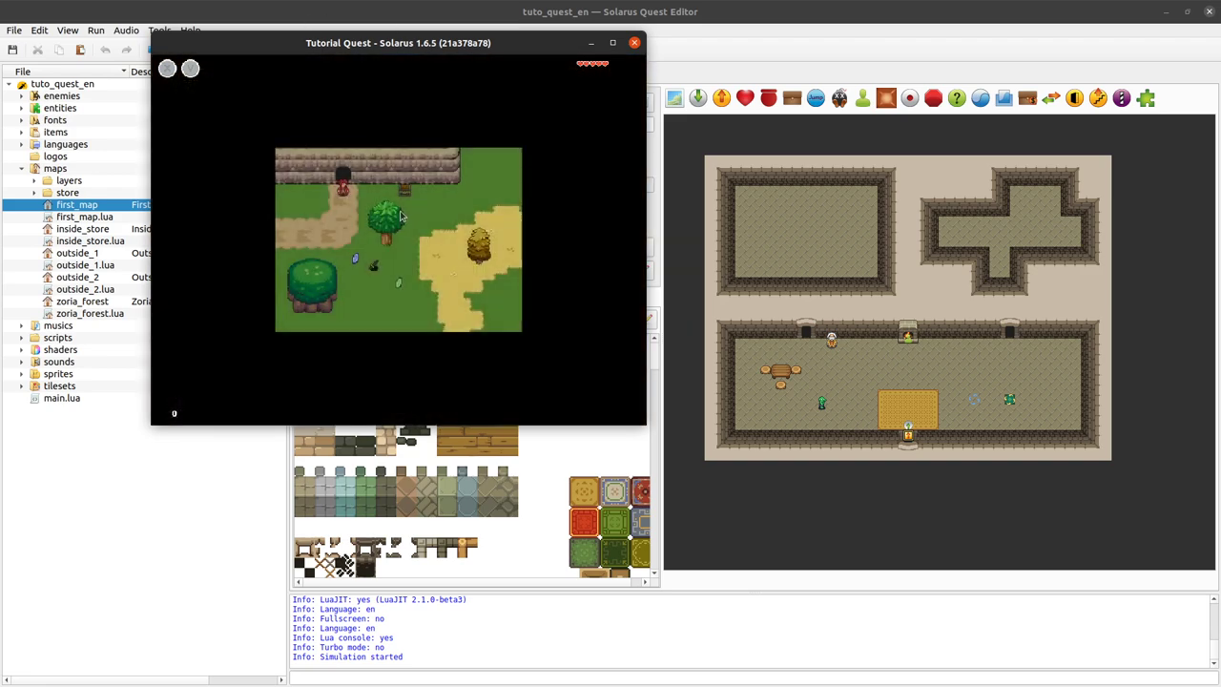
{"action": "key", "text": "Up"}
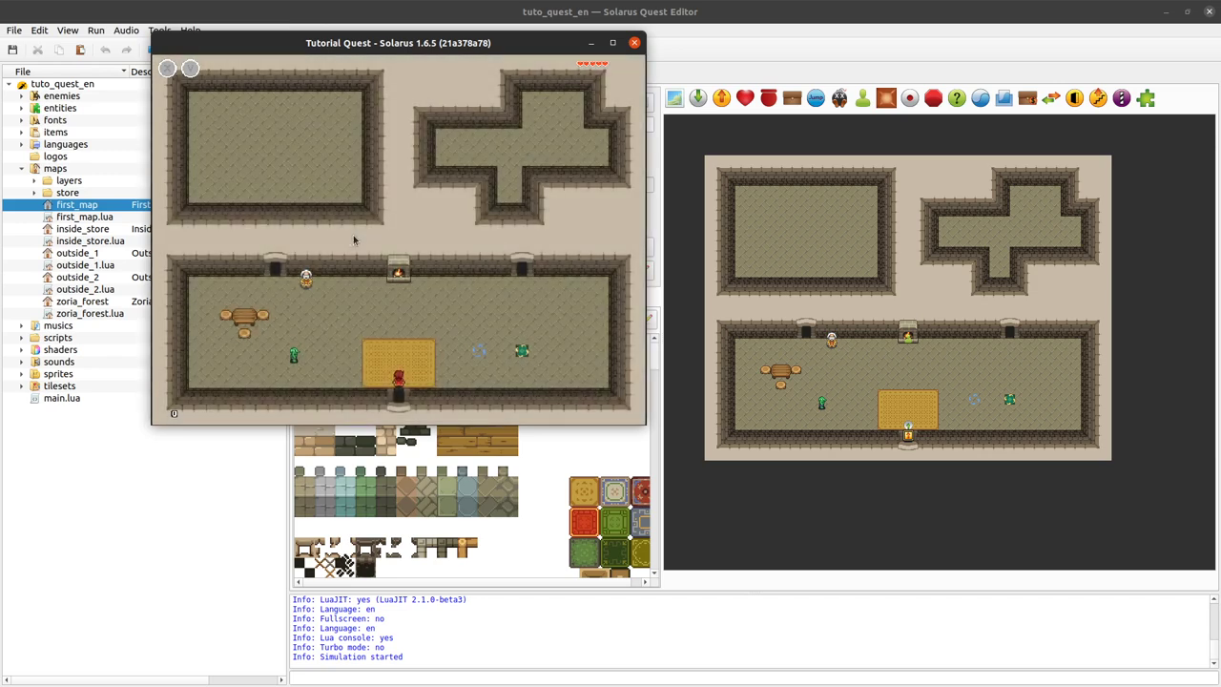
{"action": "left_click", "coordinate": [634, 43]}
Set the normal, minimum and maximum quest widths to 320 in Quest properties.
{"action": "left_click", "coordinate": [346, 76]}
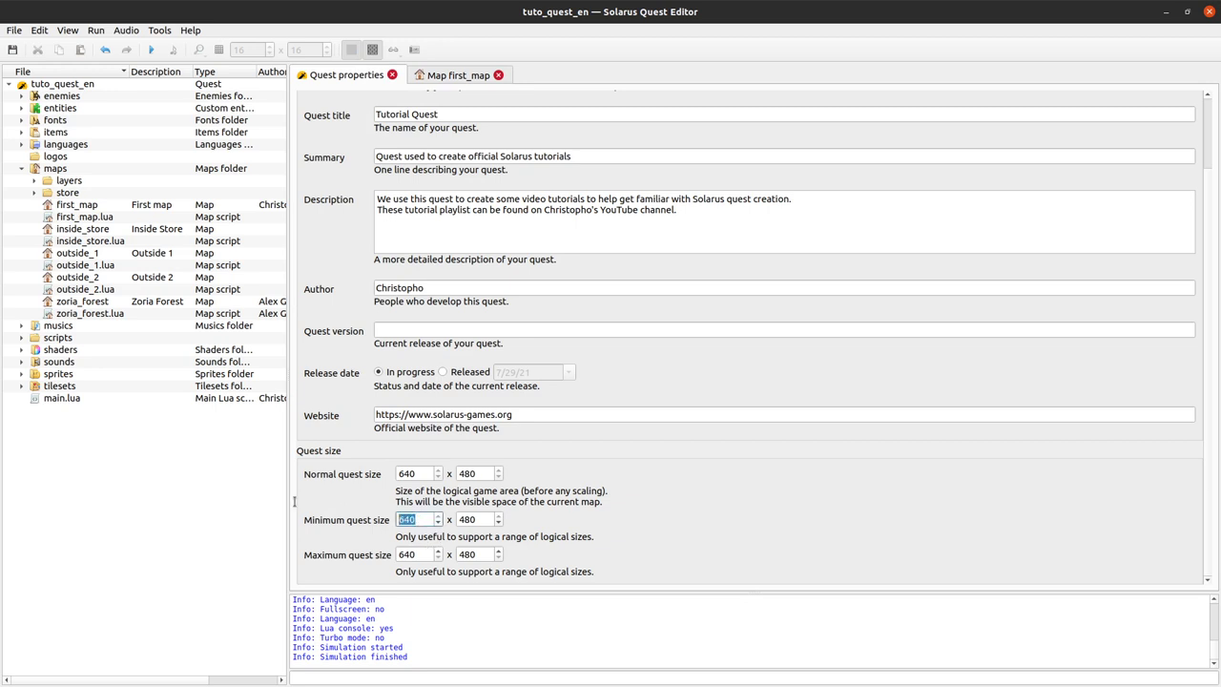
{"action": "double_click", "coordinate": [405, 555]}
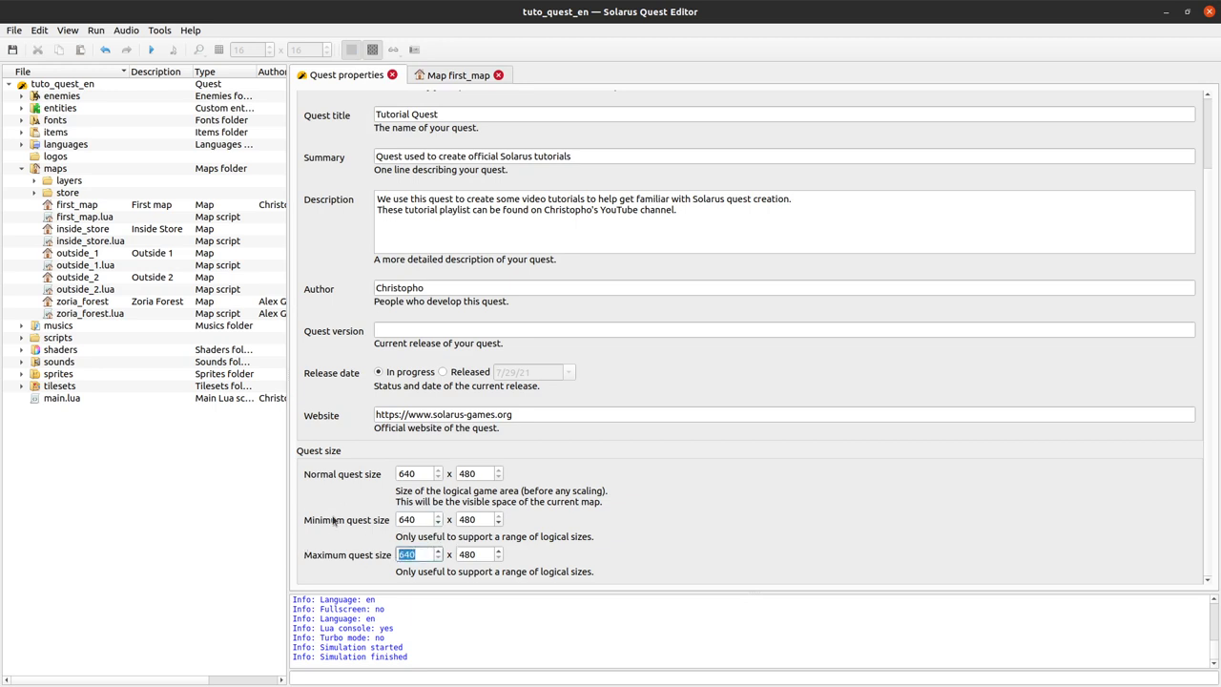
{"action": "left_click", "coordinate": [418, 524]}
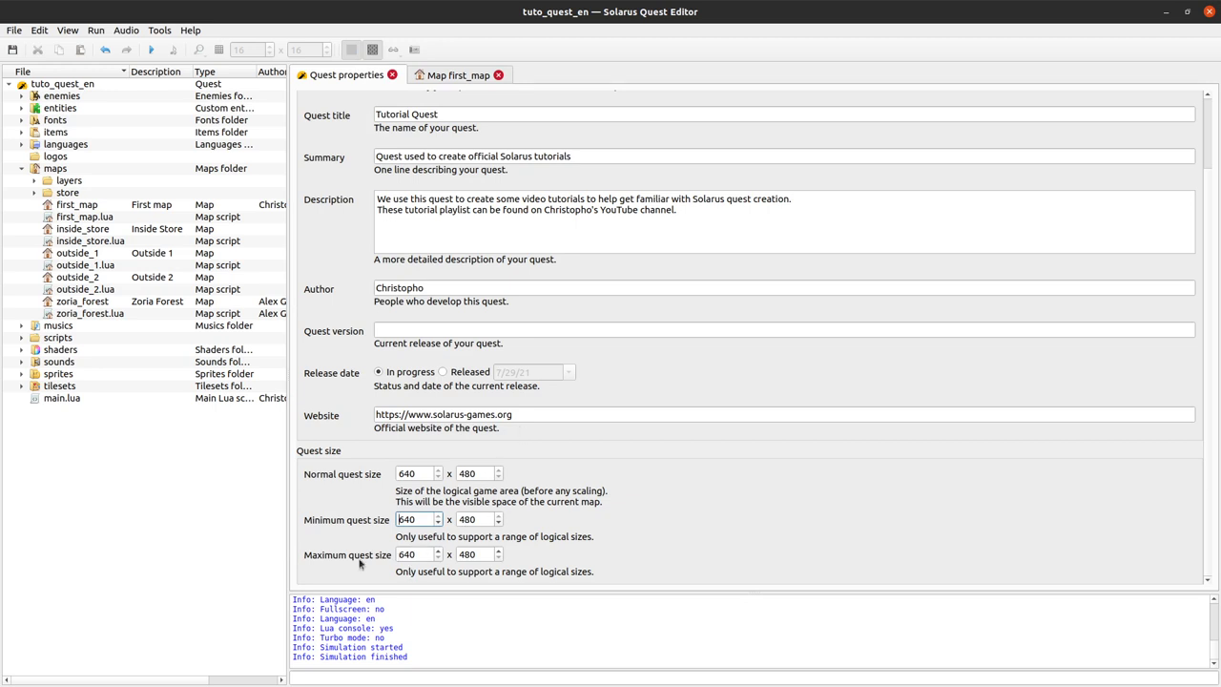
{"action": "left_click", "coordinate": [418, 474]}
{"action": "double_click", "coordinate": [424, 520]}
{"action": "key", "text": "Tab"}
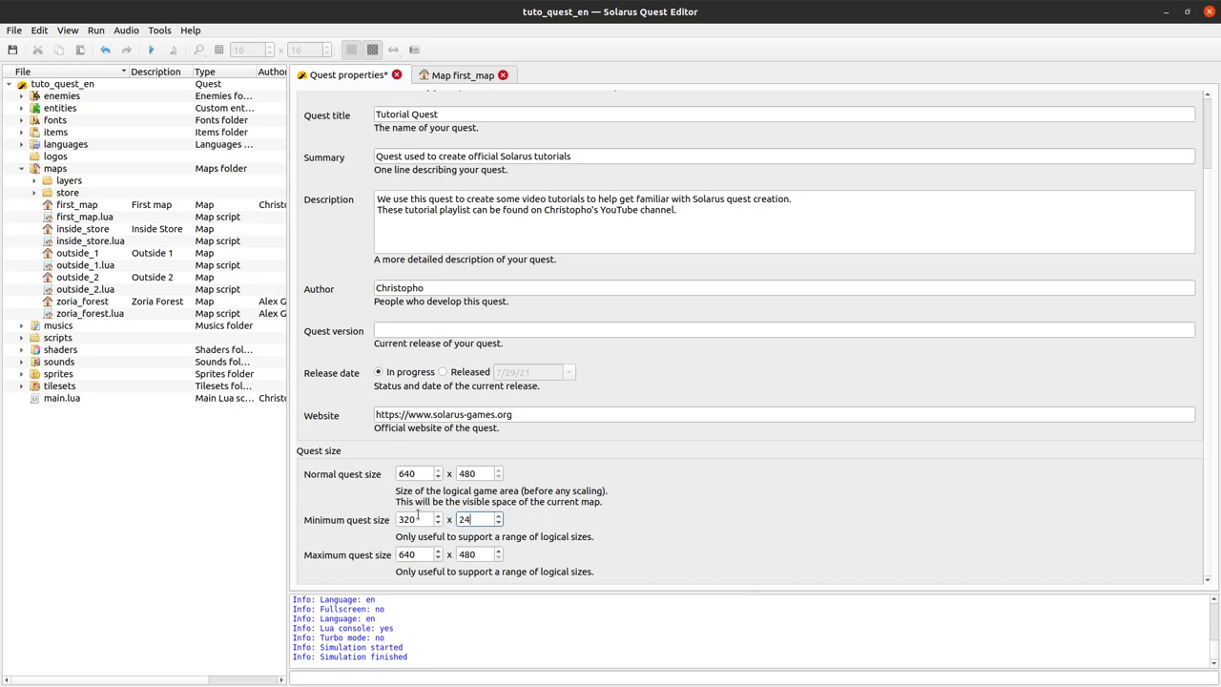
{"action": "left_click", "coordinate": [425, 554]}
{"action": "double_click", "coordinate": [426, 520]}
{"action": "left_click", "coordinate": [412, 474]}
{"action": "left_click", "coordinate": [482, 519]}
{"action": "double_click", "coordinate": [406, 554]}
{"action": "type", "text": "320"}
Set the quest heights to 240 and save the quest properties.
{"action": "double_click", "coordinate": [466, 474]}
{"action": "double_click", "coordinate": [466, 554]}
{"action": "type", "text": "240"}
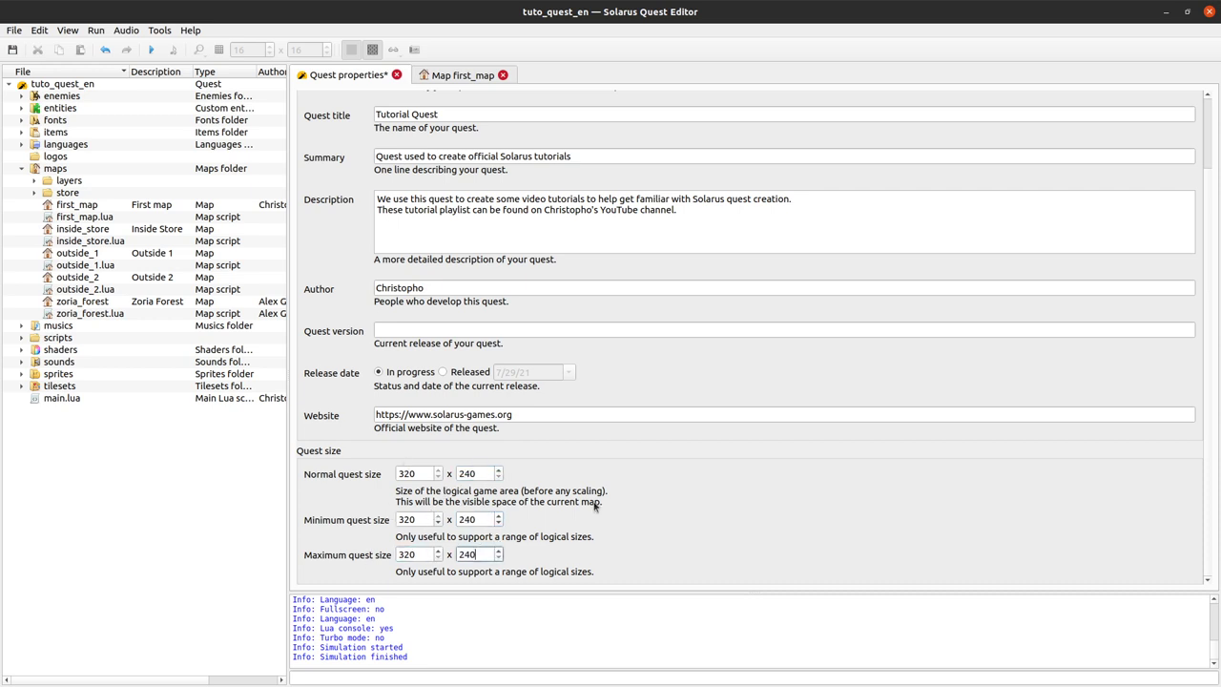
{"action": "key", "text": "ctrl+s"}
Test-run the quest from the first_map editor and walk the hero up and right.
{"action": "left_click", "coordinate": [462, 75]}
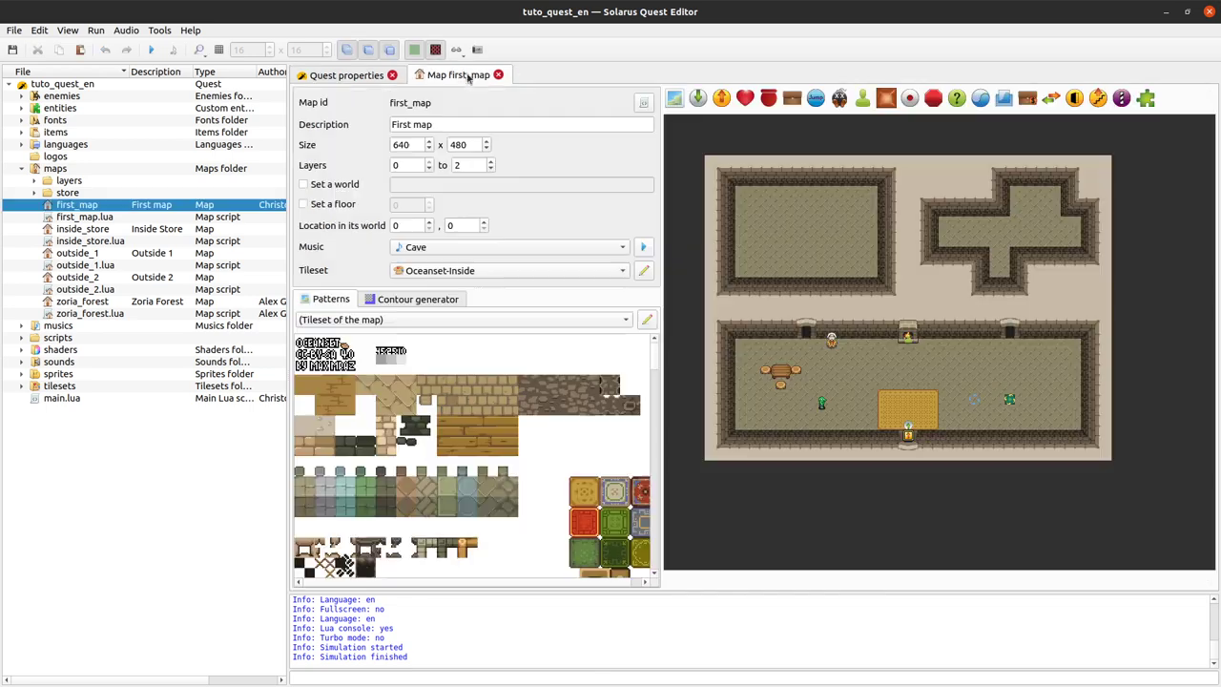
{"action": "left_click", "coordinate": [152, 51]}
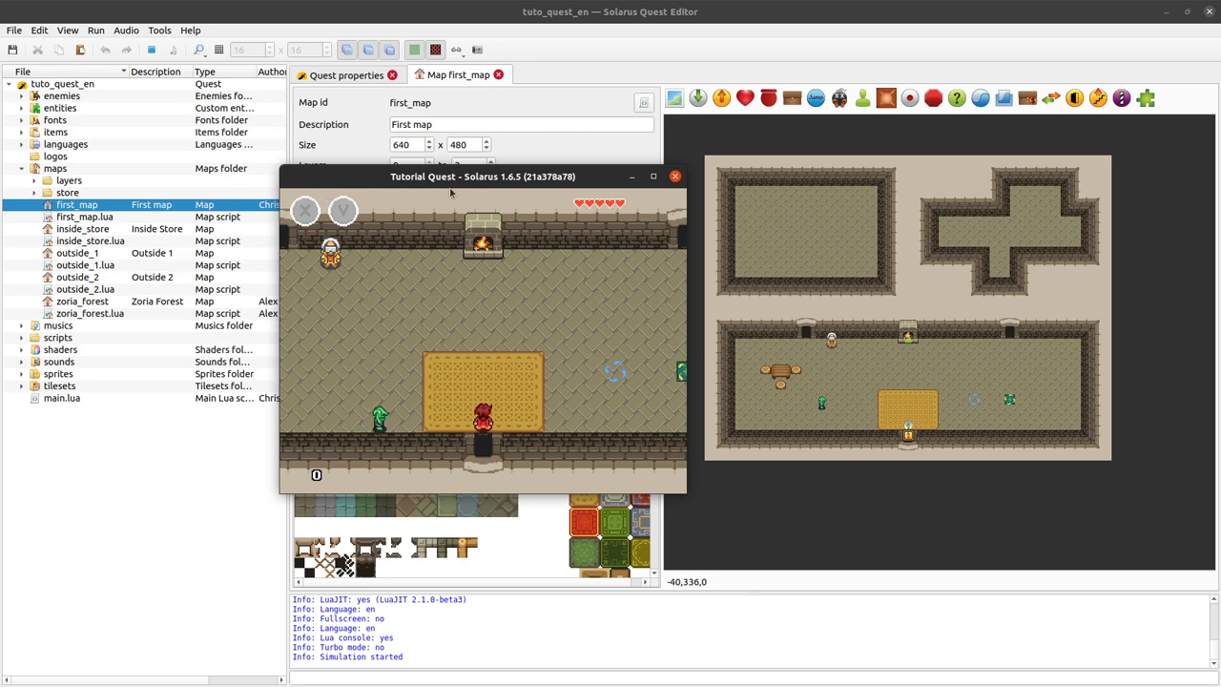
{"action": "key", "text": "Up"}
{"action": "key", "text": "Right"}
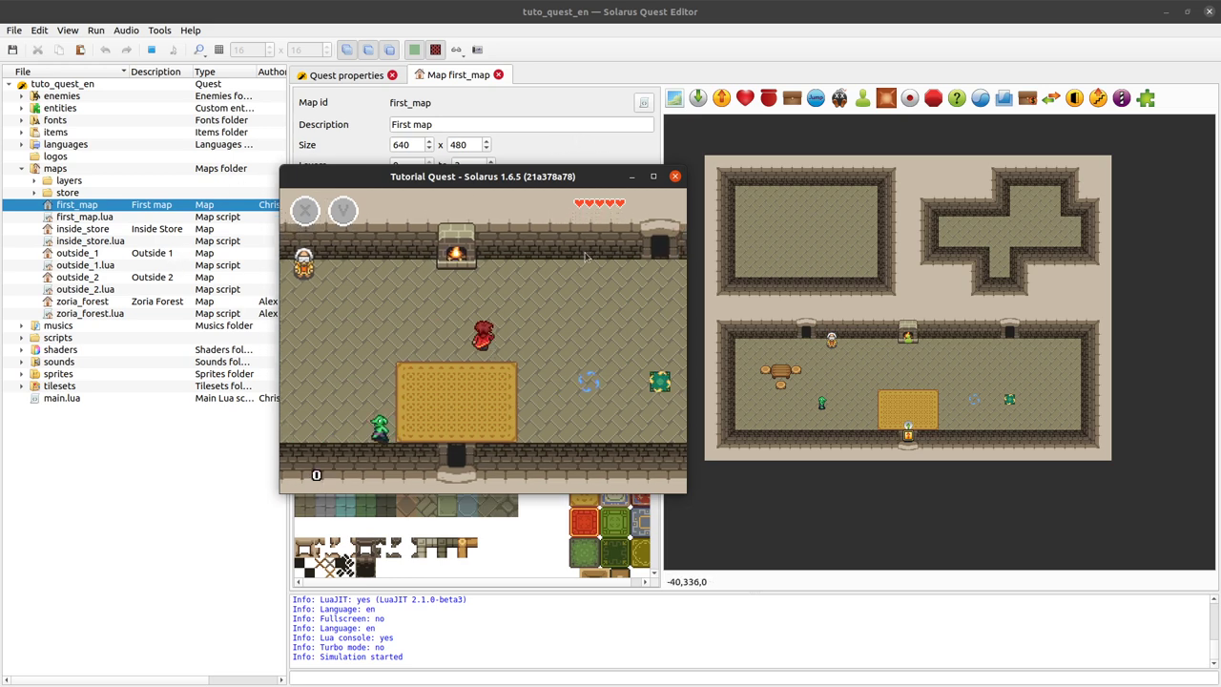
{"action": "key", "text": "Right"}
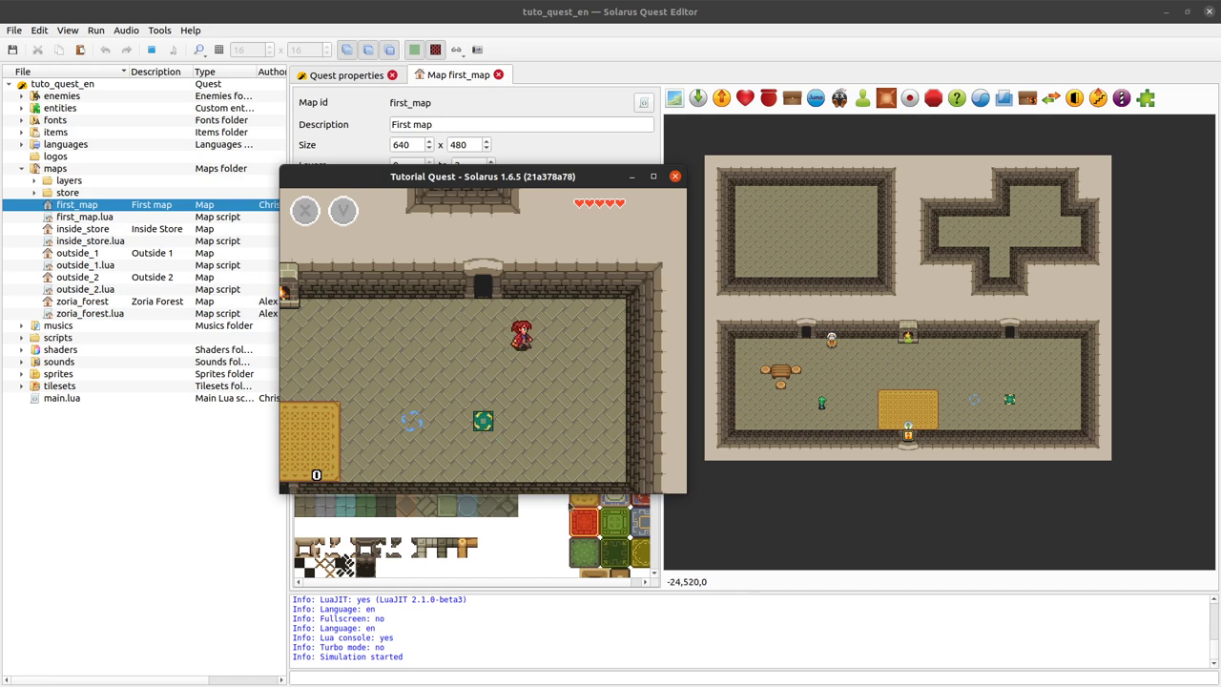
Move and resize the game window, then walk the hero around the green block to the top door.
{"action": "left_click_drag", "start_coordinate": [496, 176], "coordinate": [410, 154]}
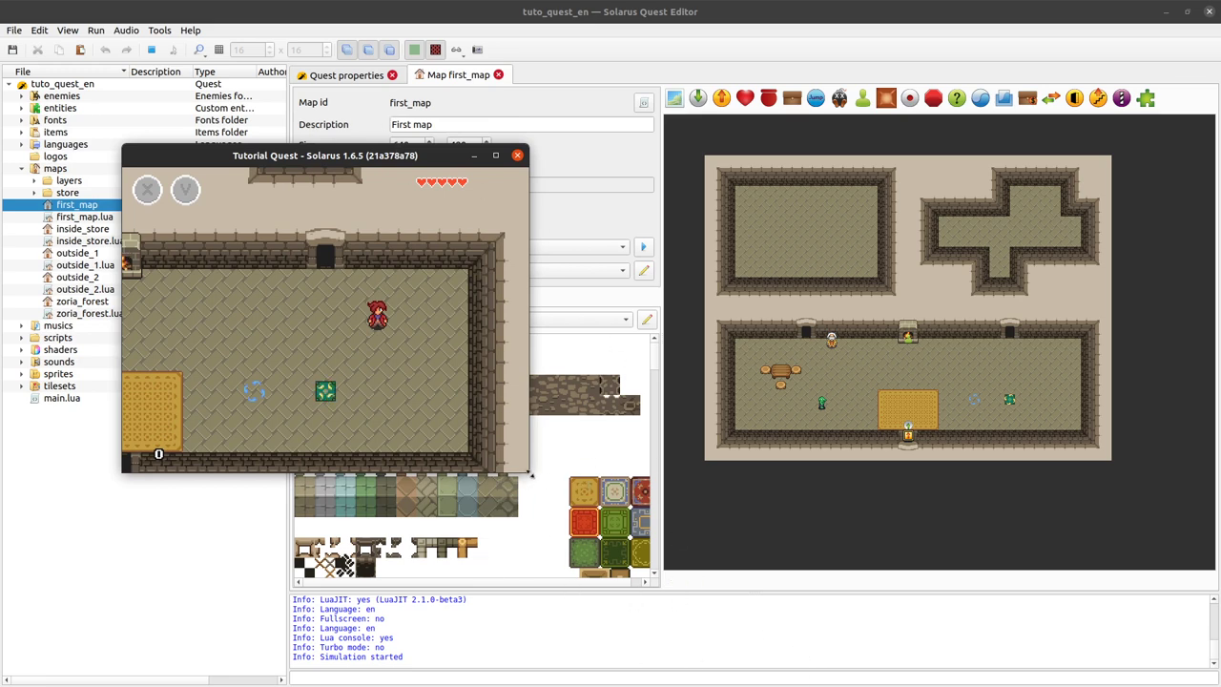
{"action": "left_click_drag", "start_coordinate": [529, 474], "coordinate": [637, 439]}
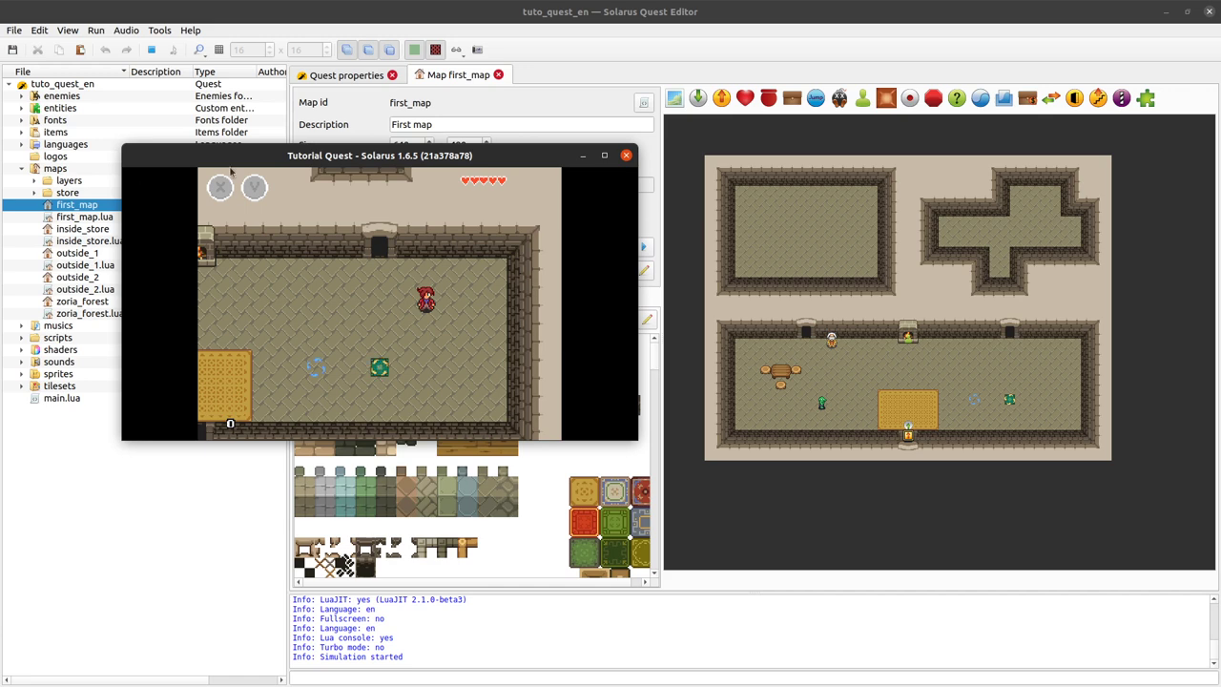
{"action": "left_click_drag", "start_coordinate": [369, 152], "coordinate": [331, 134]}
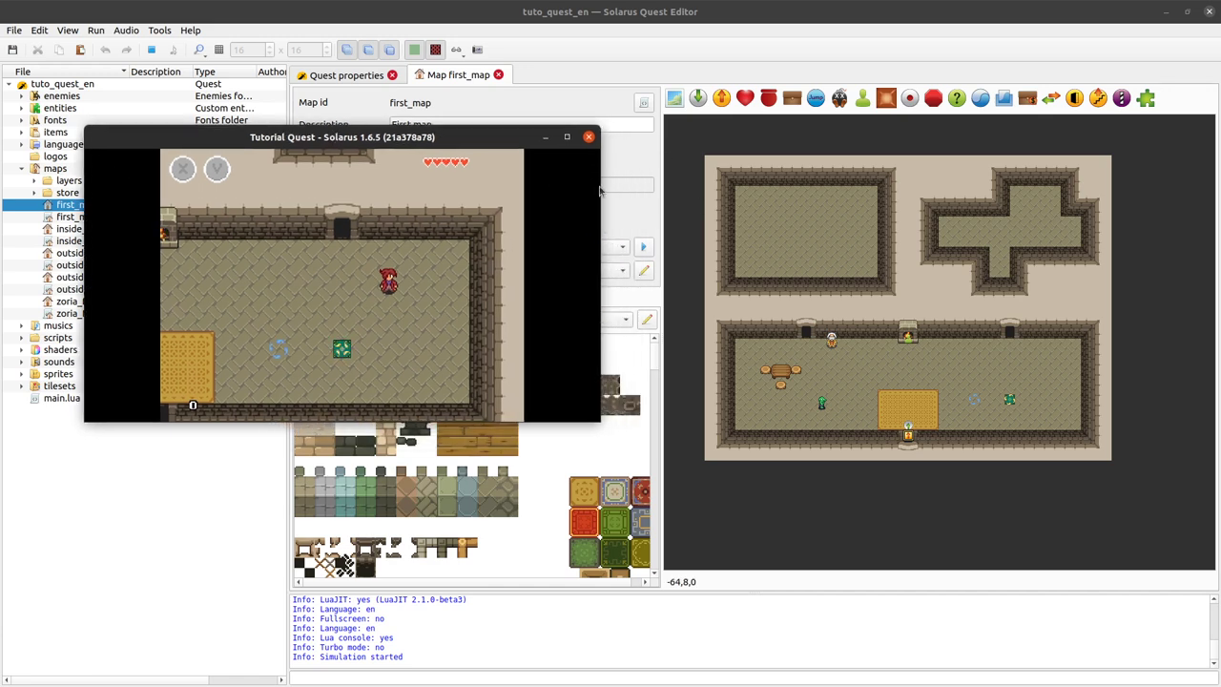
{"action": "key", "text": "Down"}
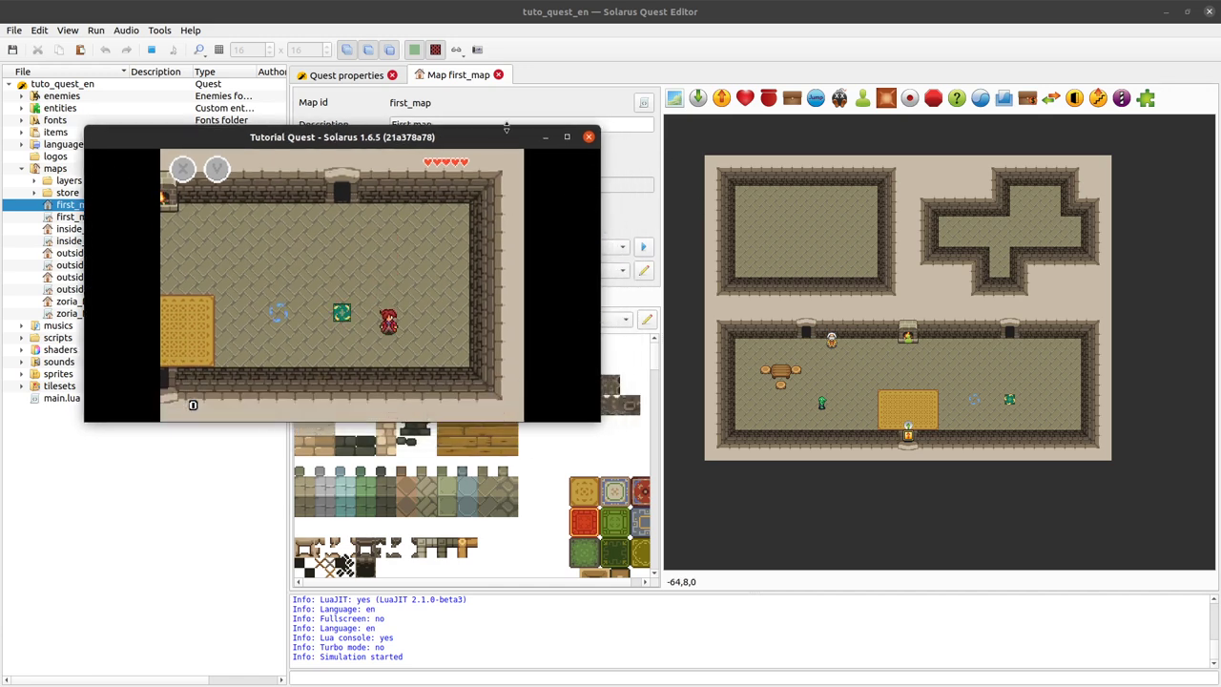
{"action": "key", "text": "Left"}
{"action": "key", "text": "Down"}
{"action": "key", "text": "Up"}
{"action": "key", "text": "Right"}
{"action": "key", "text": "Left"}
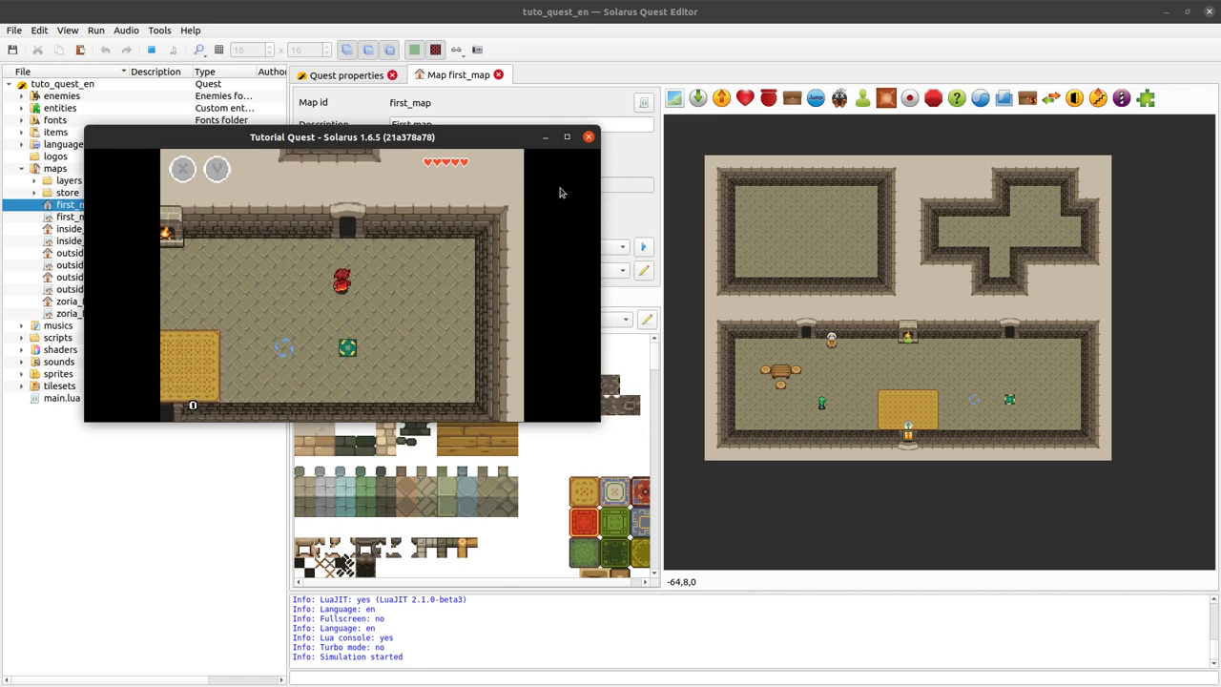
{"action": "key", "text": "Up"}
Walk the hero out through the bottom door to the outdoor map and back inside.
{"action": "key", "text": "Down"}
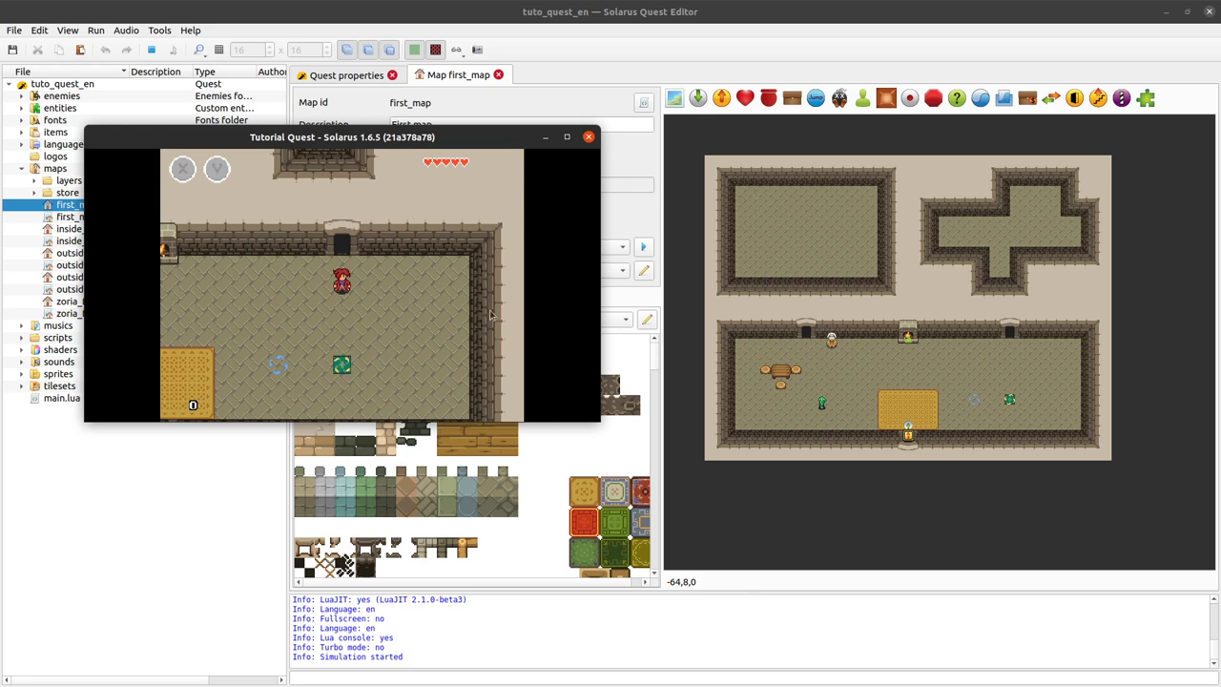
{"action": "key", "text": "Left"}
{"action": "key", "text": "Left"}
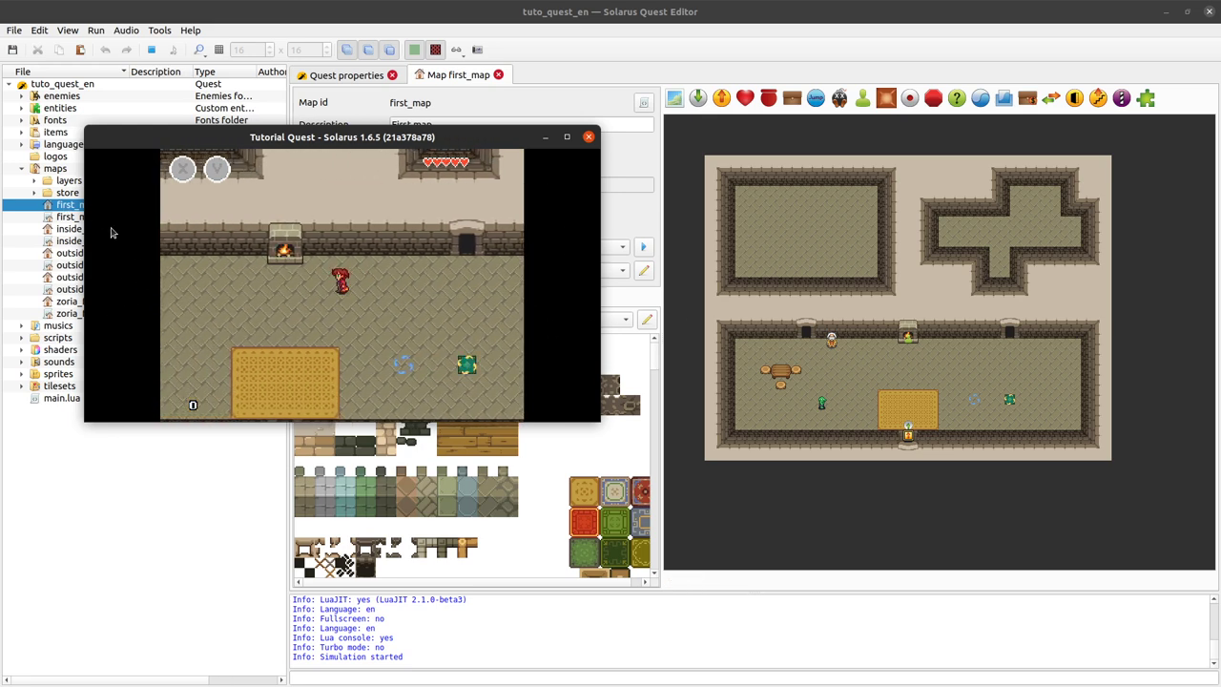
{"action": "key", "text": "Down"}
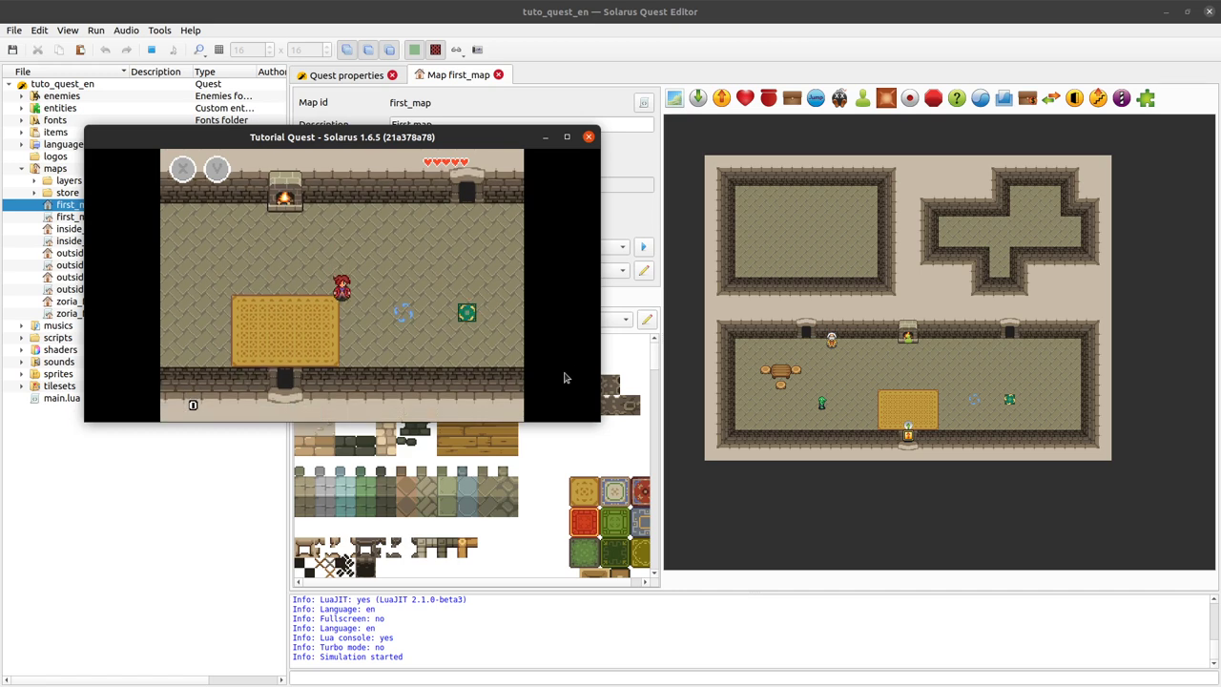
{"action": "key", "text": "Left"}
{"action": "key", "text": "Up"}
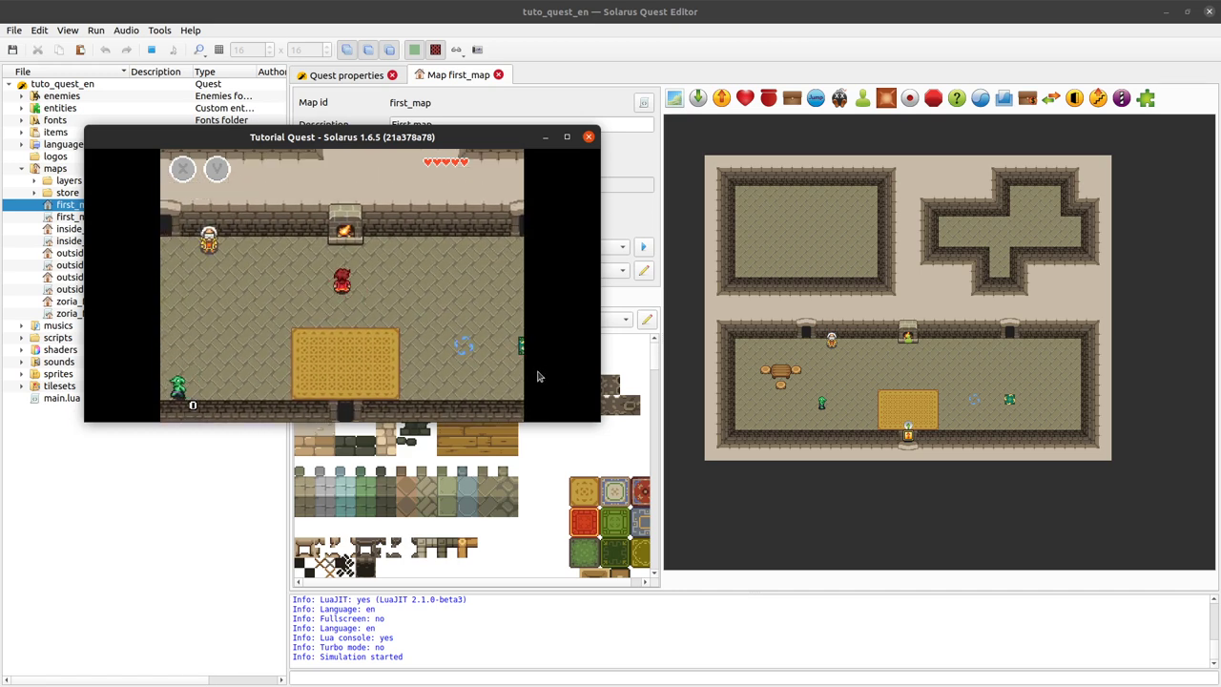
{"action": "key", "text": "Down"}
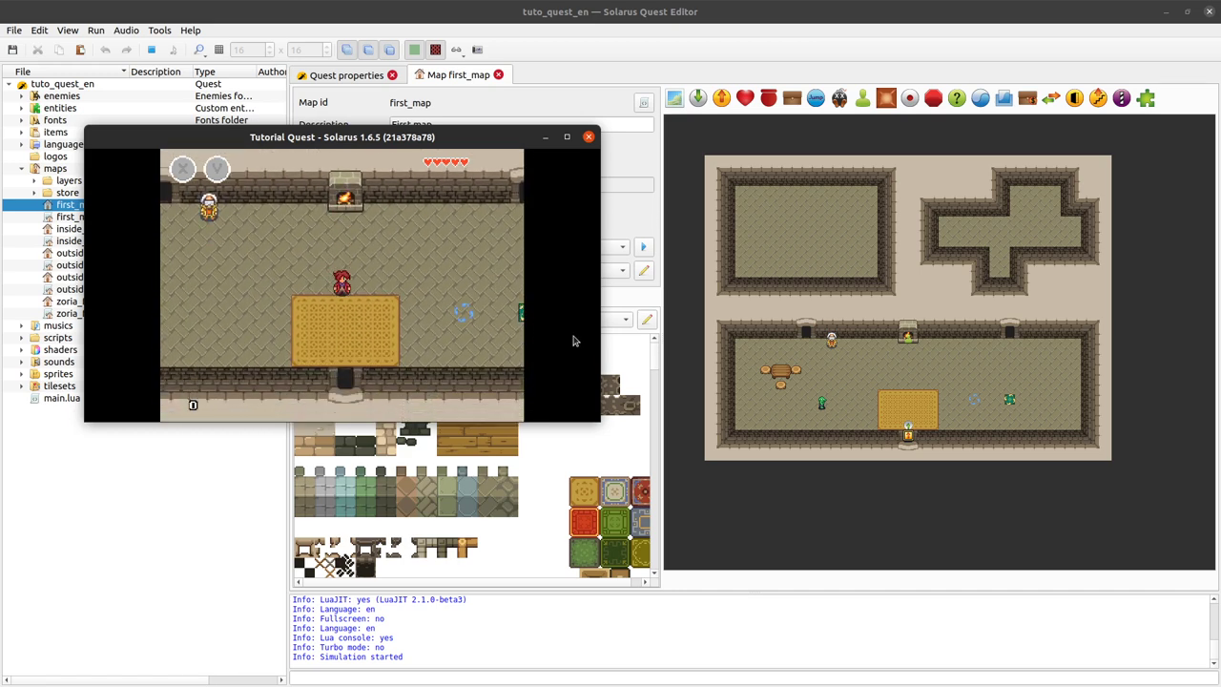
{"action": "key", "text": "Down"}
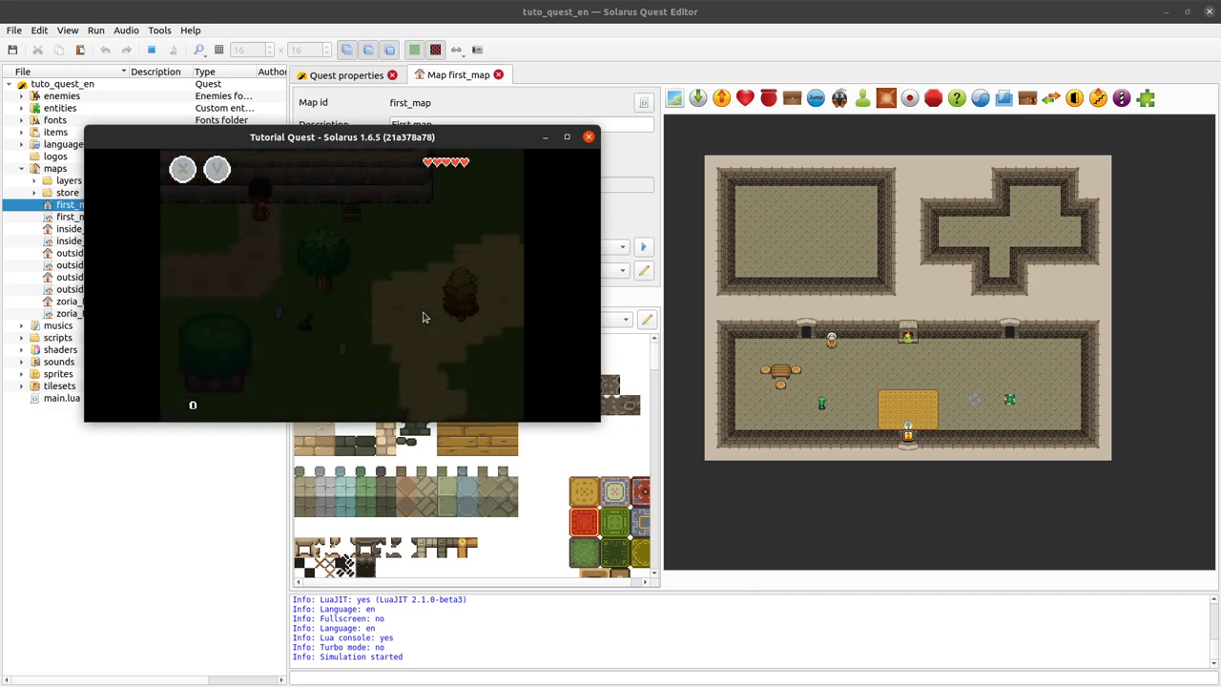
{"action": "key", "text": "Up"}
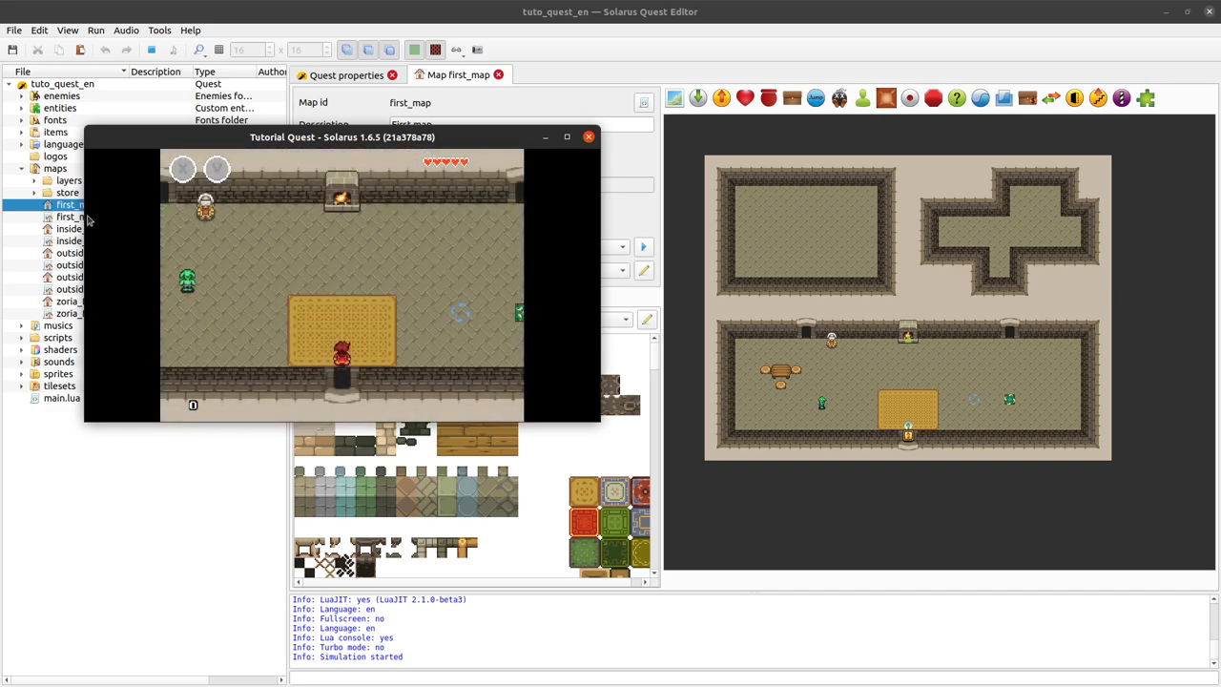
Walk past the table and NPC, stretch the window taller, then close the test game.
{"action": "key", "text": "Up"}
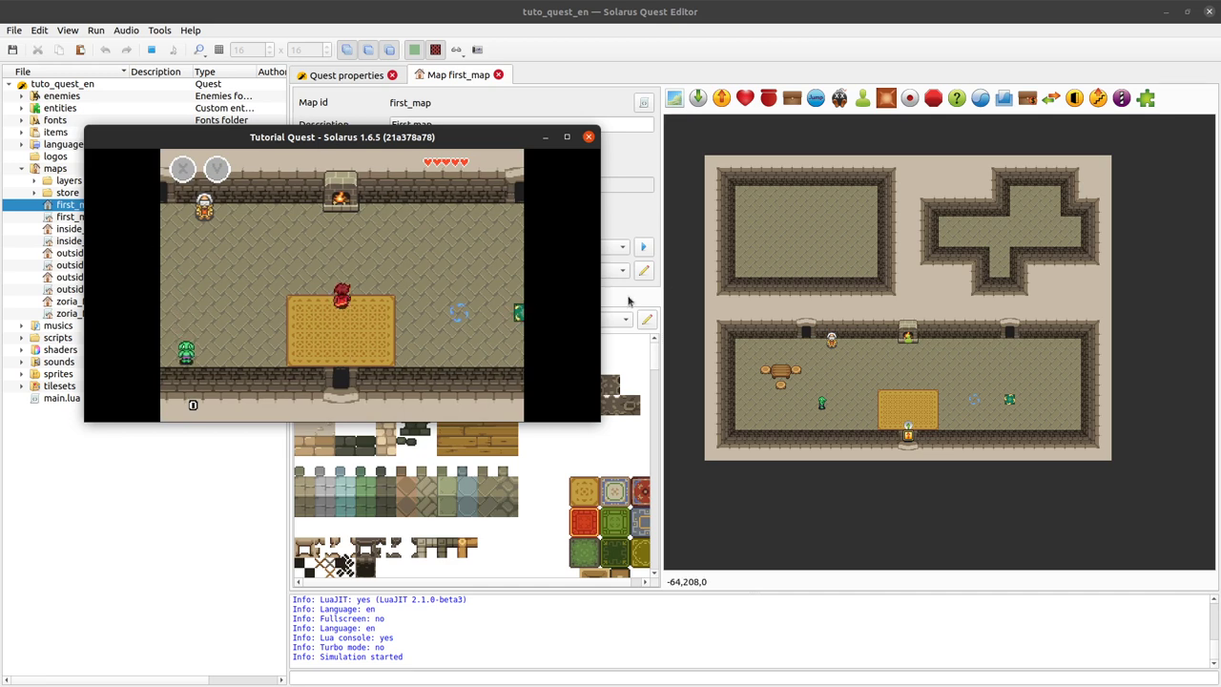
{"action": "key", "text": "Left"}
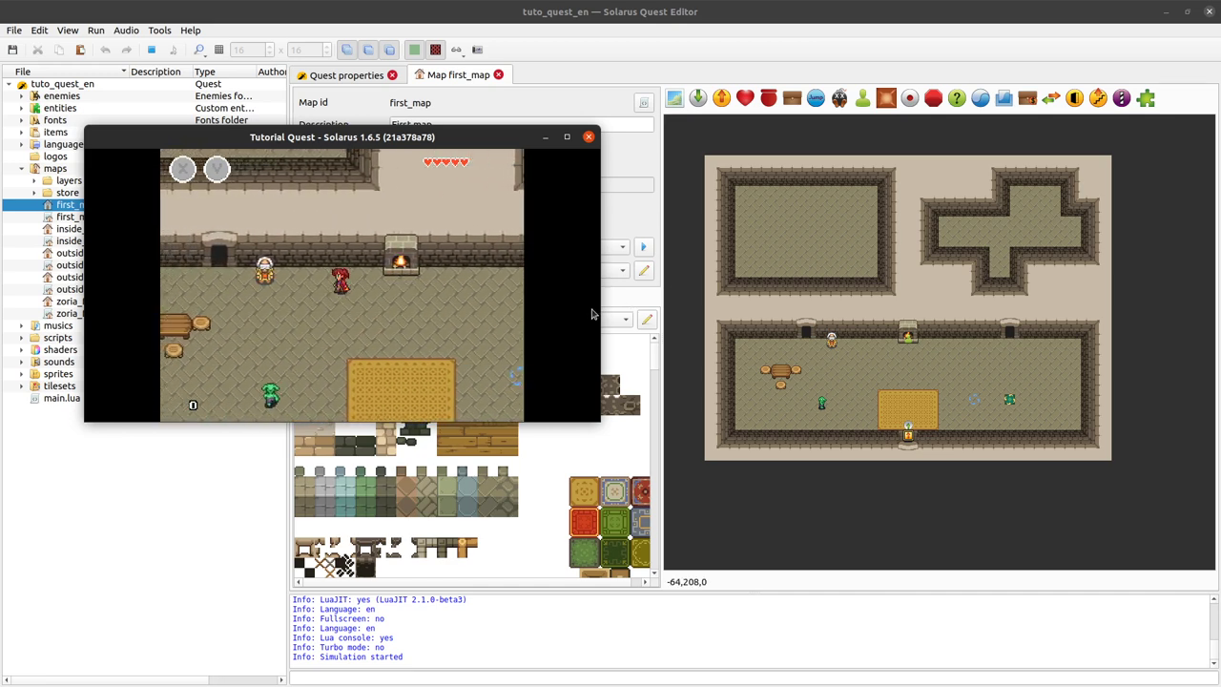
{"action": "key", "text": "Up"}
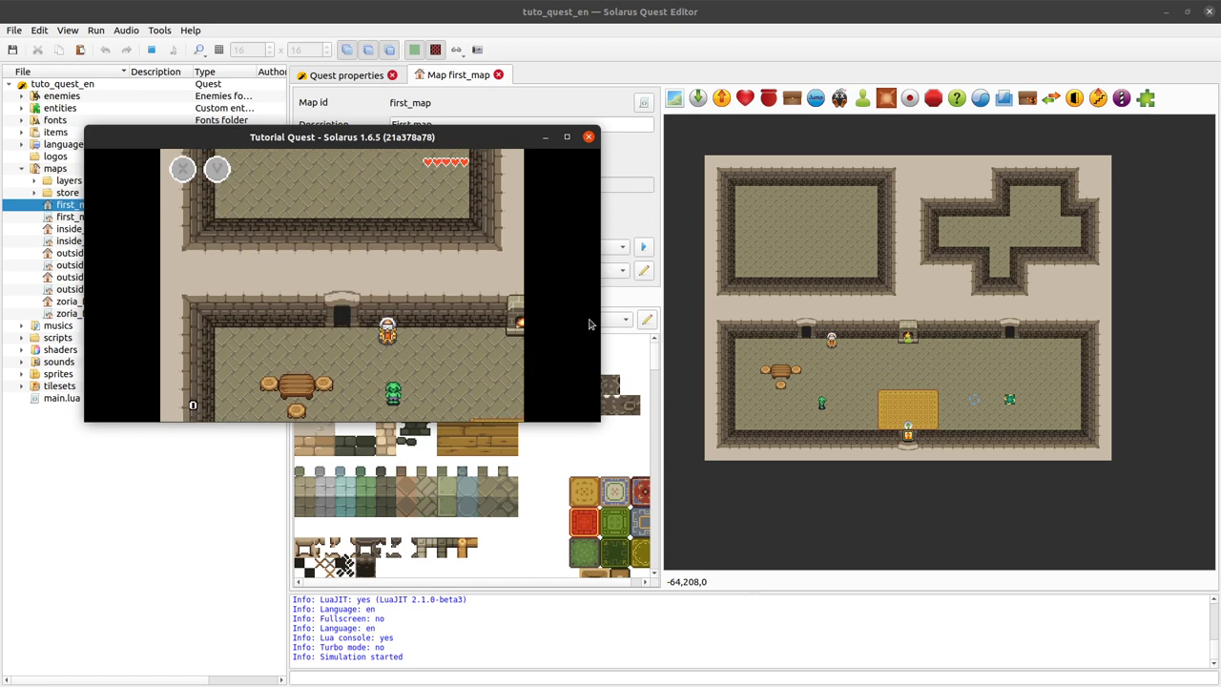
{"action": "key", "text": "Down"}
{"action": "key", "text": "Right"}
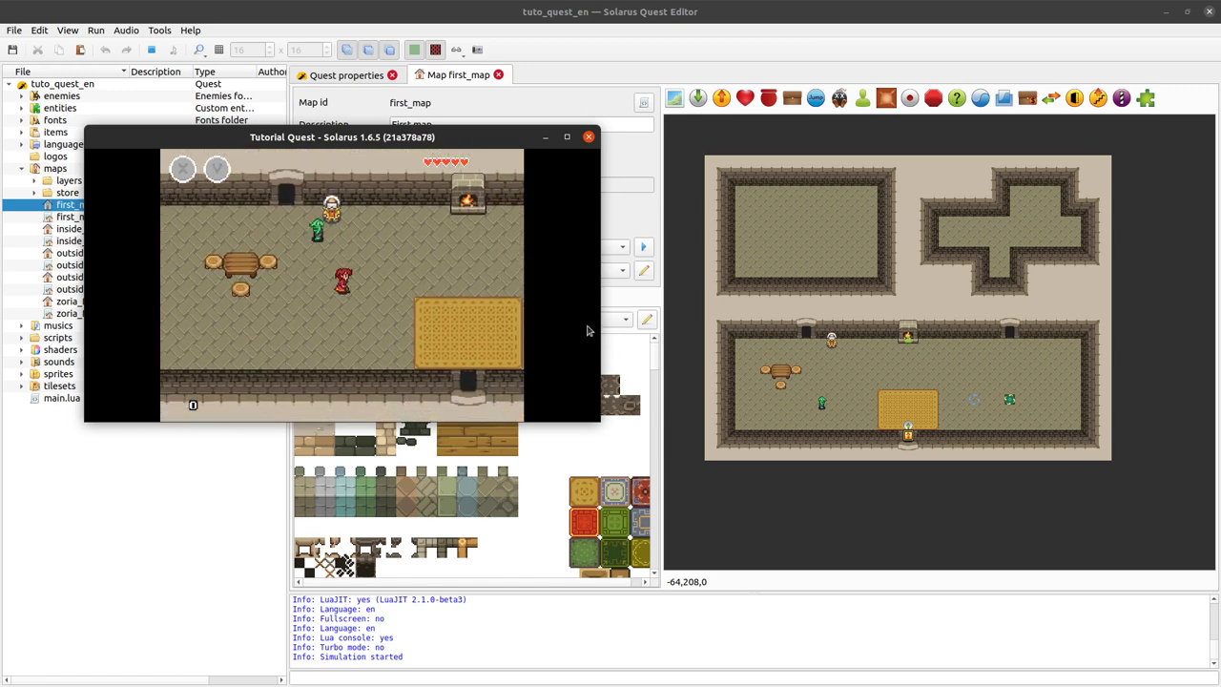
{"action": "key", "text": "Right"}
{"action": "key", "text": "Up"}
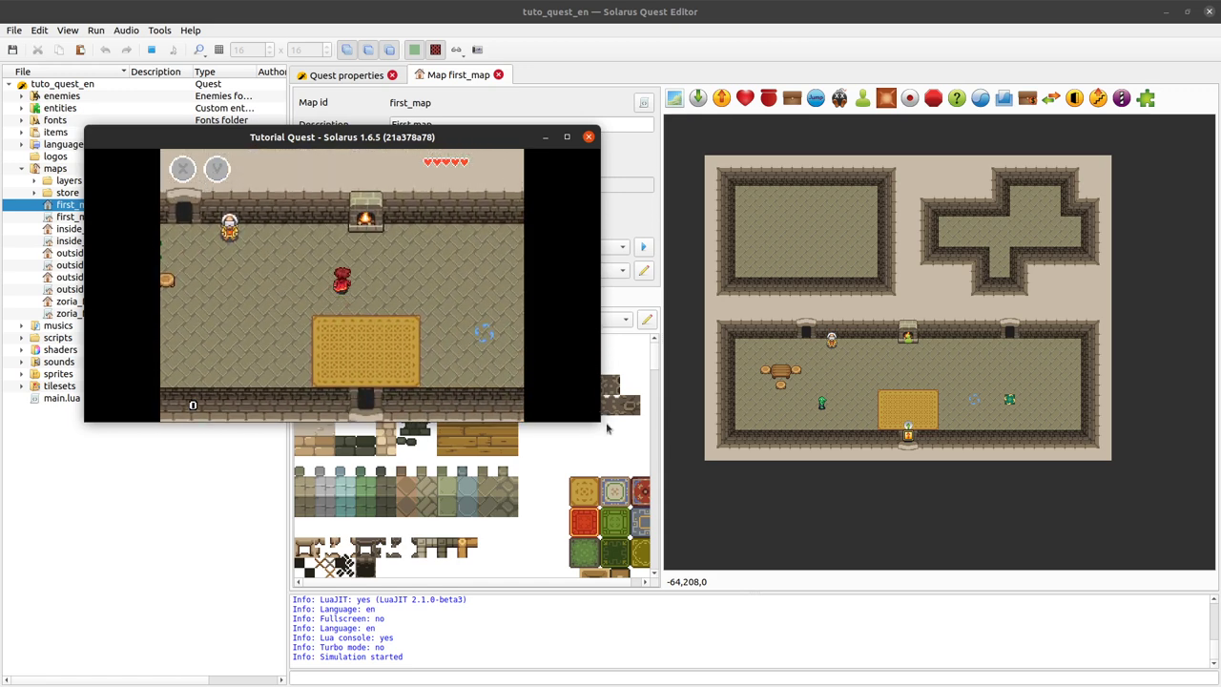
{"action": "left_click_drag", "start_coordinate": [605, 423], "coordinate": [614, 496]}
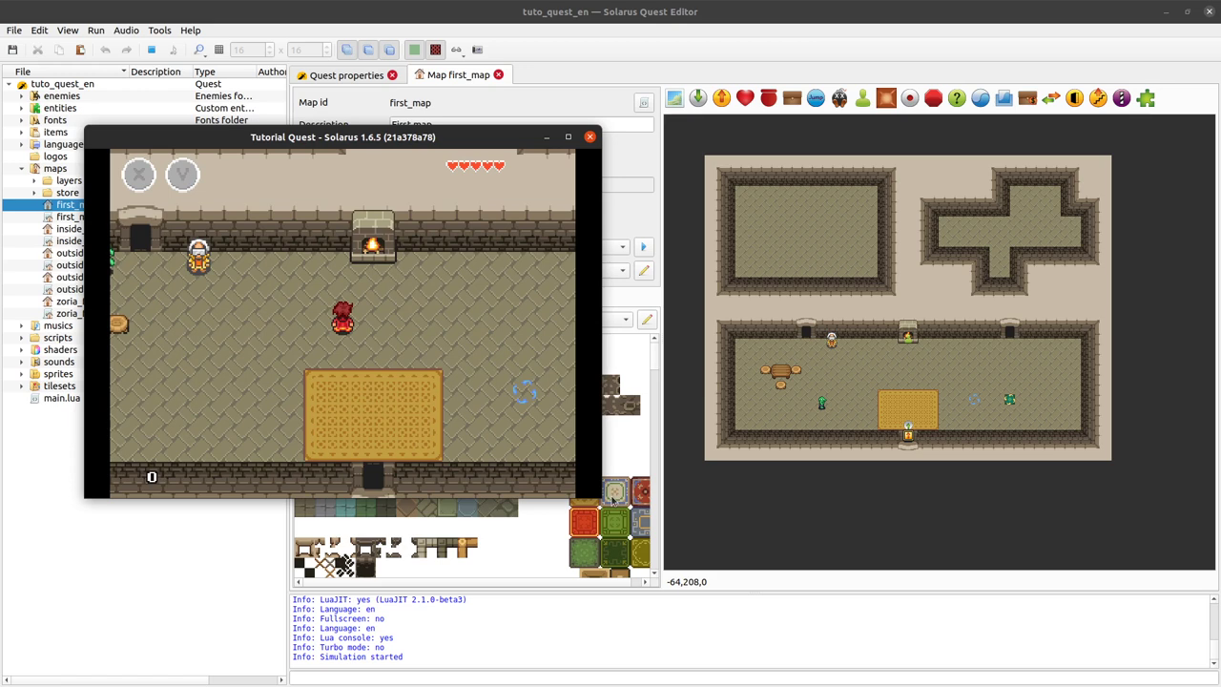
{"action": "left_click", "coordinate": [589, 136]}
Review the 320x240 normal, minimum and maximum size fields, then focus the Quest version field.
{"action": "key", "text": "ctrl+Tab"}
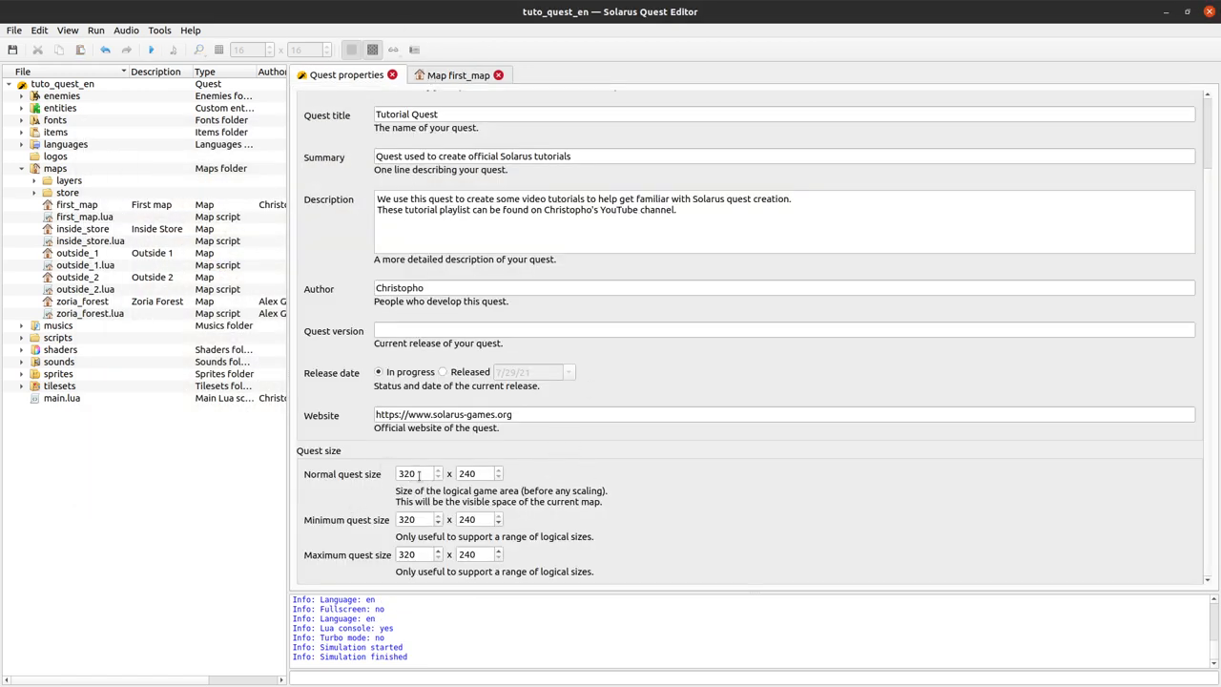
{"action": "left_click_drag", "start_coordinate": [417, 475], "coordinate": [361, 475]}
{"action": "left_click_drag", "start_coordinate": [487, 474], "coordinate": [456, 474]}
{"action": "left_click_drag", "start_coordinate": [416, 523], "coordinate": [369, 516]}
{"action": "left_click_drag", "start_coordinate": [481, 554], "coordinate": [391, 554]}
{"action": "left_click", "coordinate": [567, 413]}
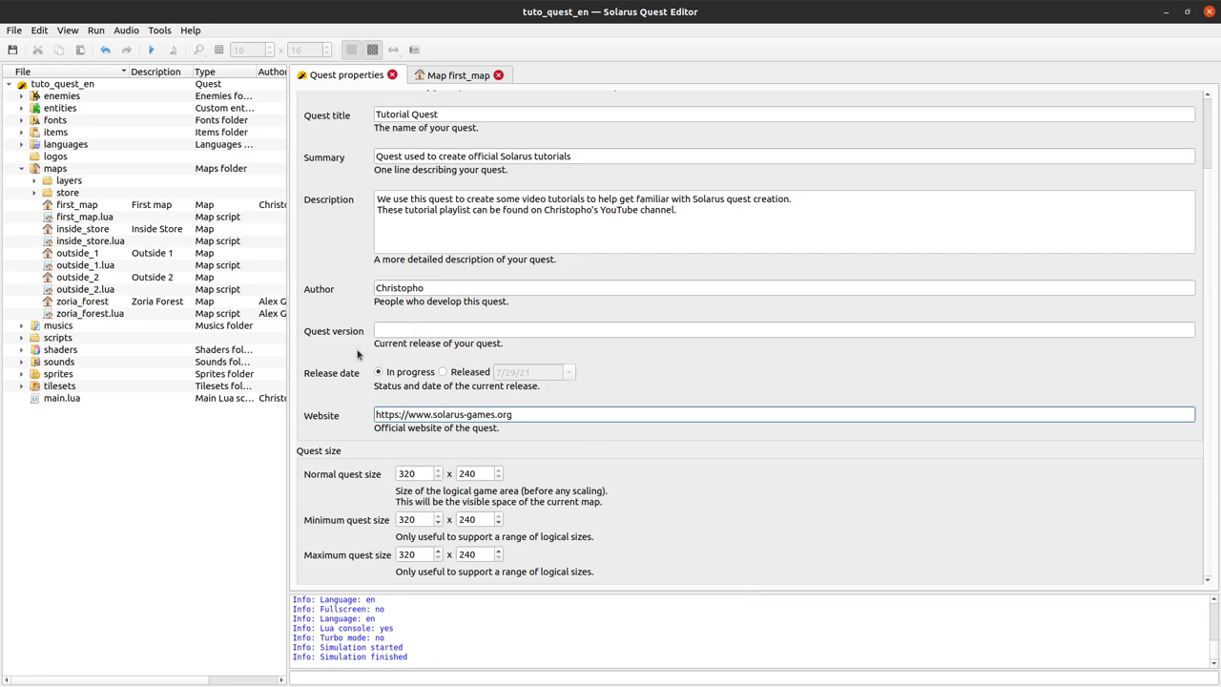
{"action": "left_click", "coordinate": [442, 329]}
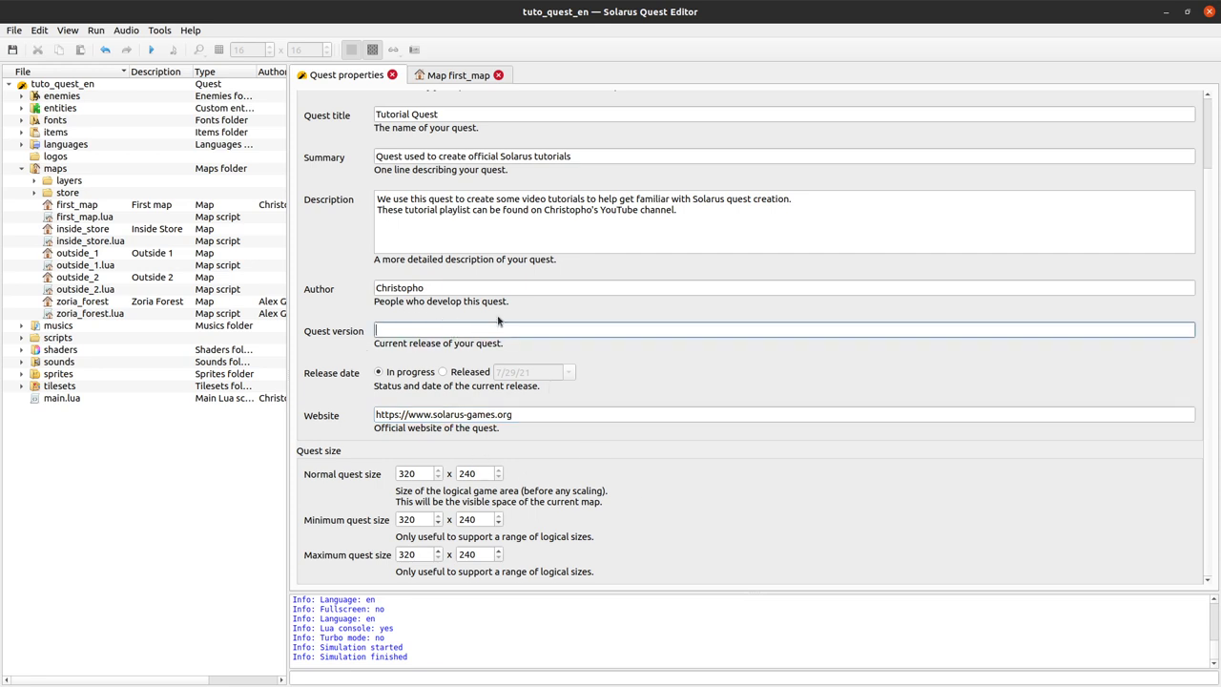